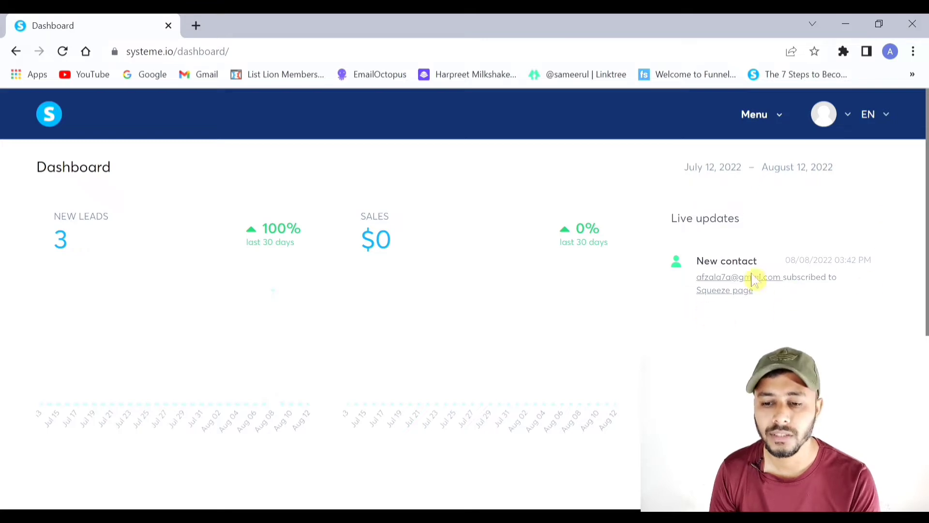
Start a new funnel from the funnels list and name it "YouTube test 2".
{"action": "left_click", "coordinate": [780, 131]}
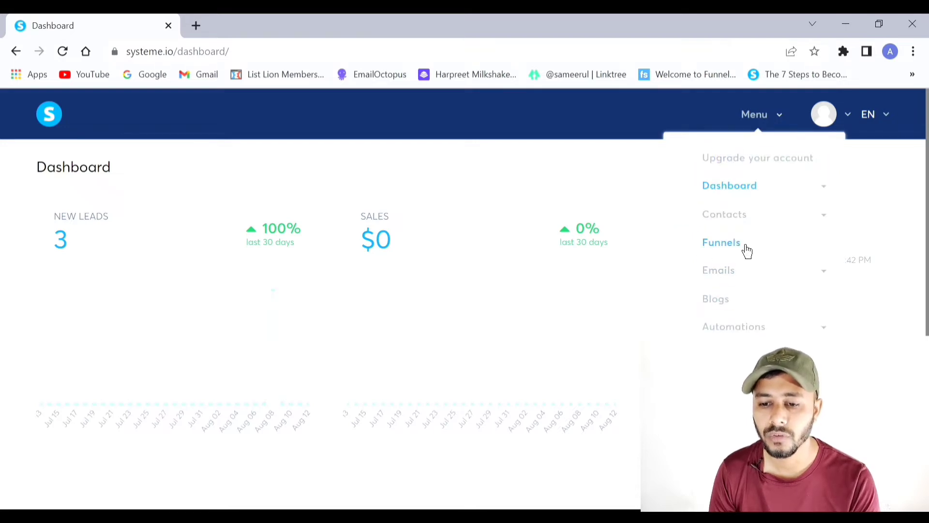
{"action": "left_click", "coordinate": [733, 252]}
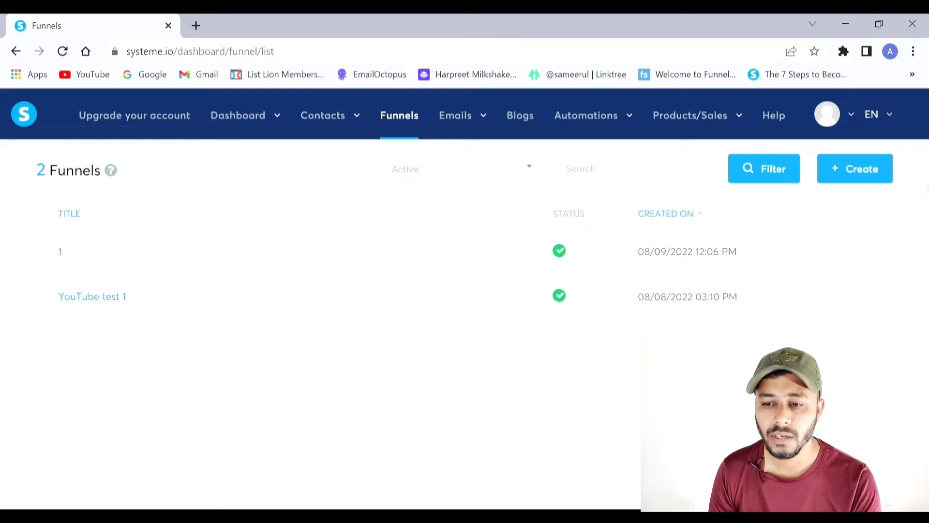
{"action": "left_click", "coordinate": [849, 185]}
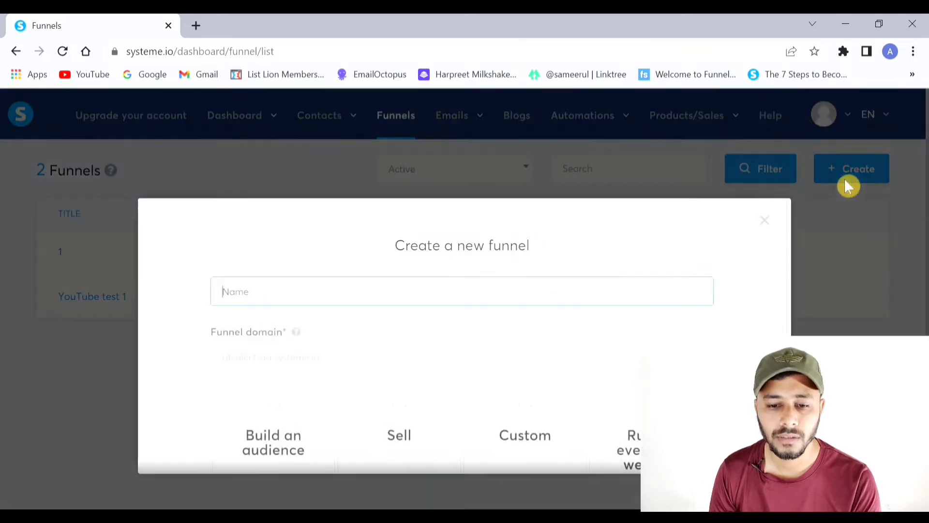
{"action": "left_click", "coordinate": [445, 318]}
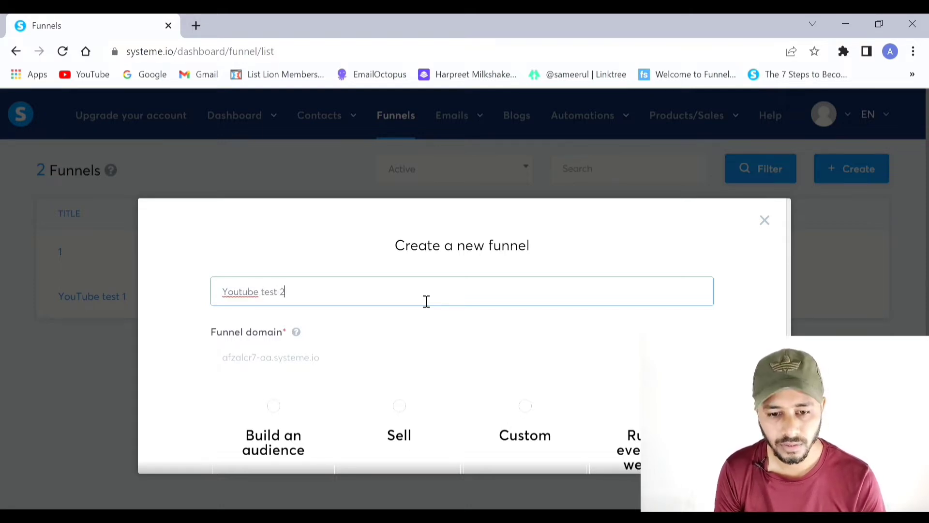
{"action": "double_click", "coordinate": [246, 294]}
{"action": "type", "text": "YouTube"}
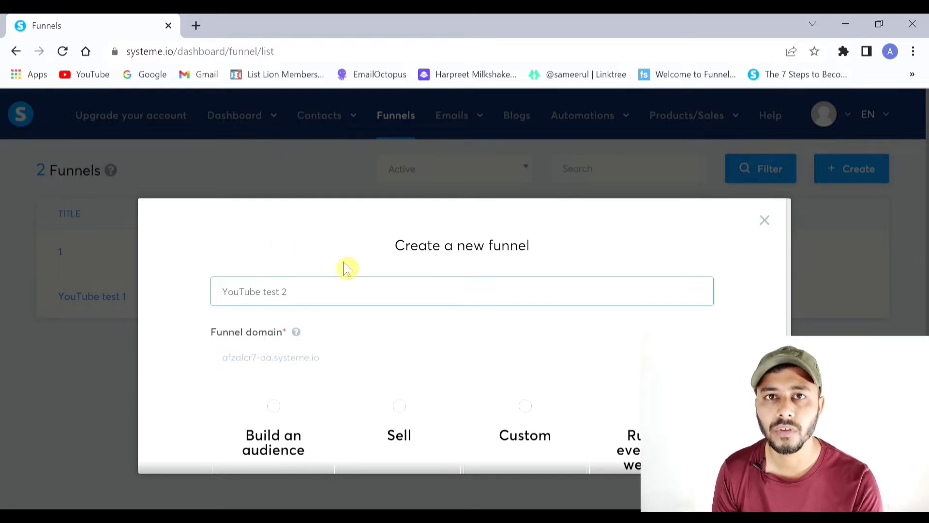
{"action": "scroll", "coordinate": [352, 286], "scroll_direction": "down", "scroll_amount": 3}
{"action": "scroll", "coordinate": [347, 286], "scroll_direction": "up", "scroll_amount": 3}
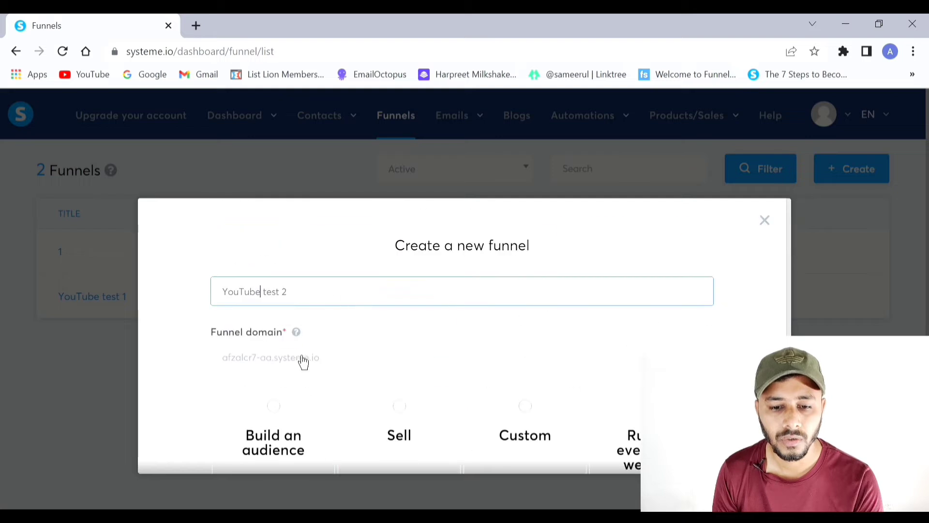
Keep the default funnel domain, choose the Build an audience goal with U.S. Dollar as currency, and create the funnel.
{"action": "left_click", "coordinate": [303, 362]}
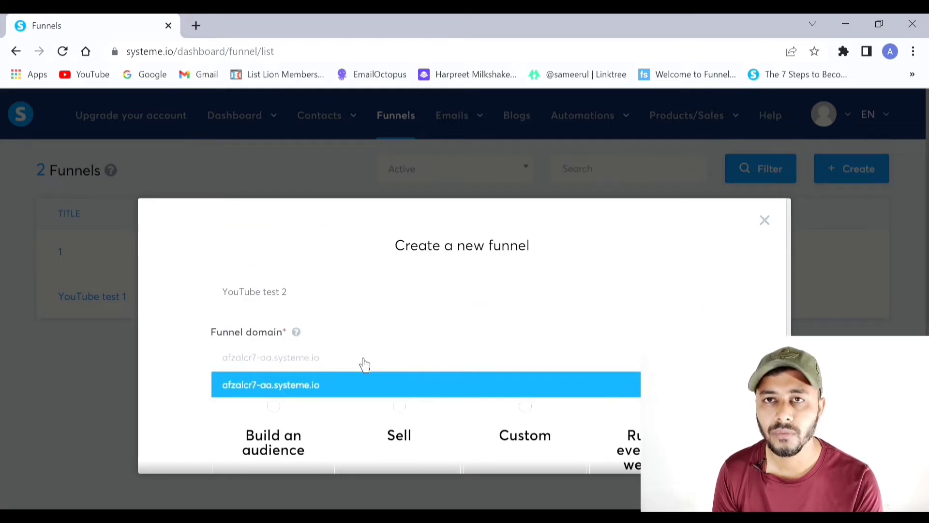
{"action": "left_click", "coordinate": [345, 372]}
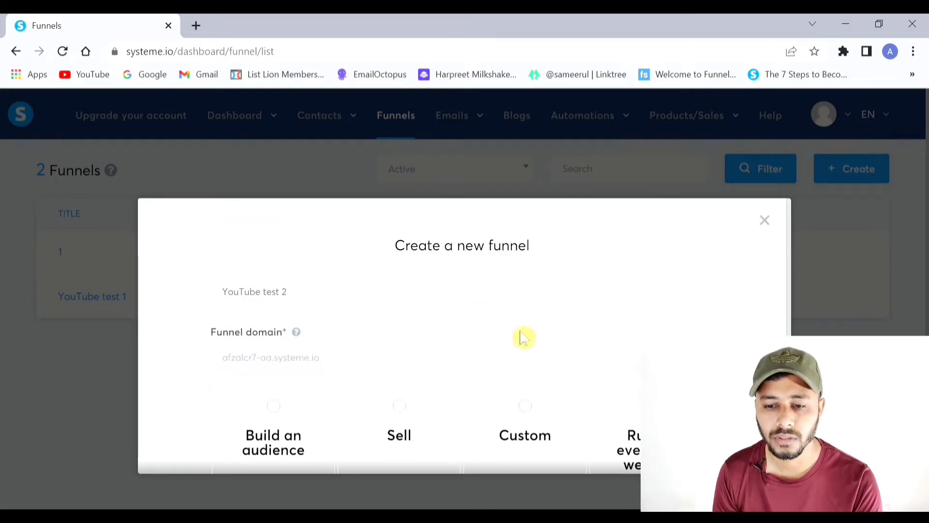
{"action": "scroll", "coordinate": [530, 334], "scroll_direction": "down", "scroll_amount": 3}
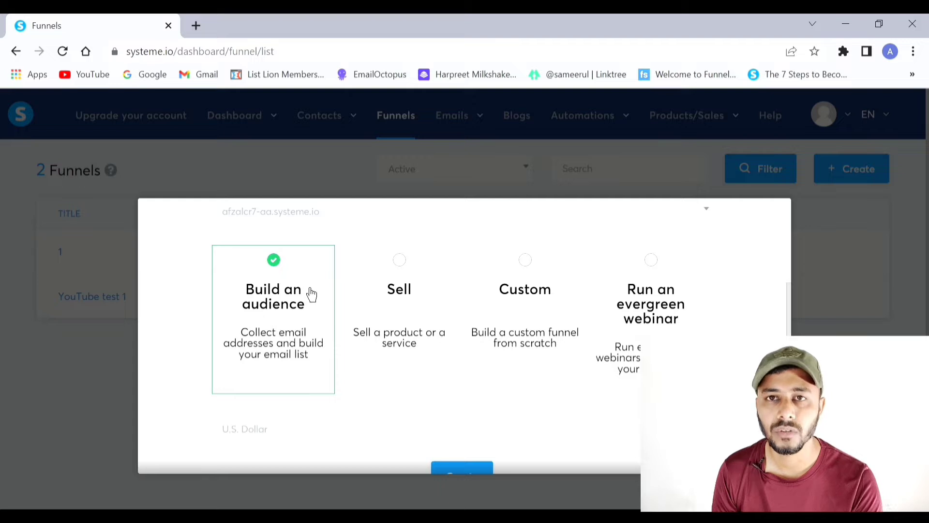
{"action": "scroll", "coordinate": [310, 294], "scroll_direction": "down", "scroll_amount": 1}
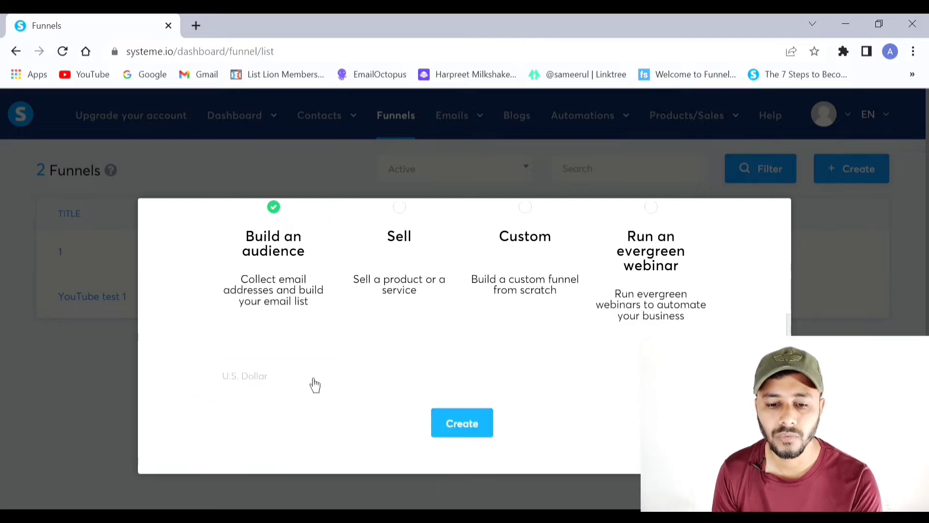
{"action": "left_click", "coordinate": [252, 406]}
{"action": "left_click", "coordinate": [358, 238]}
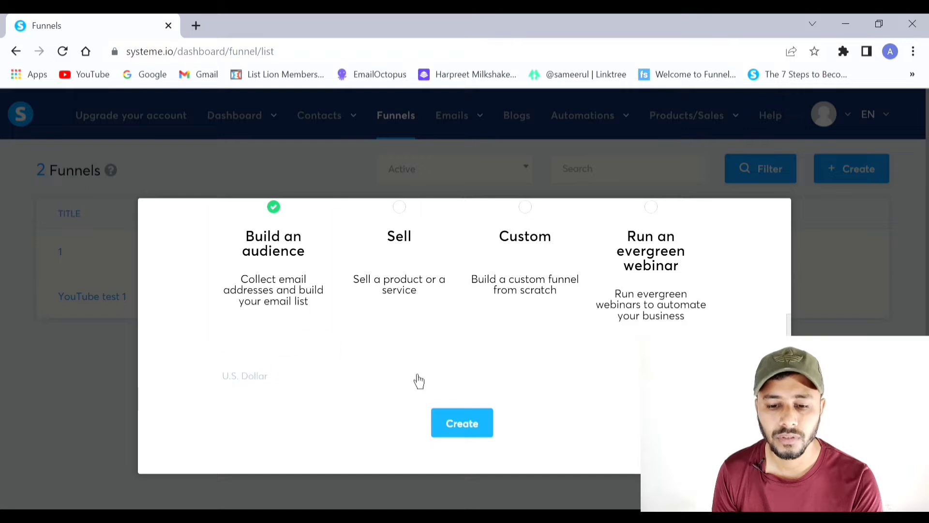
{"action": "left_click", "coordinate": [461, 432]}
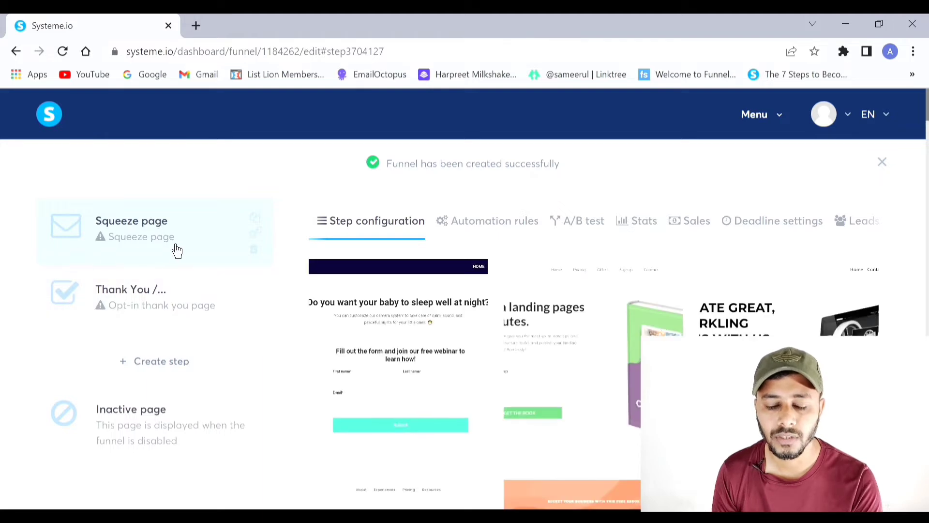
Browse the templates for the Squeeze page step and preview the "Do you want some Bitcoin?" template.
{"action": "left_click", "coordinate": [133, 244]}
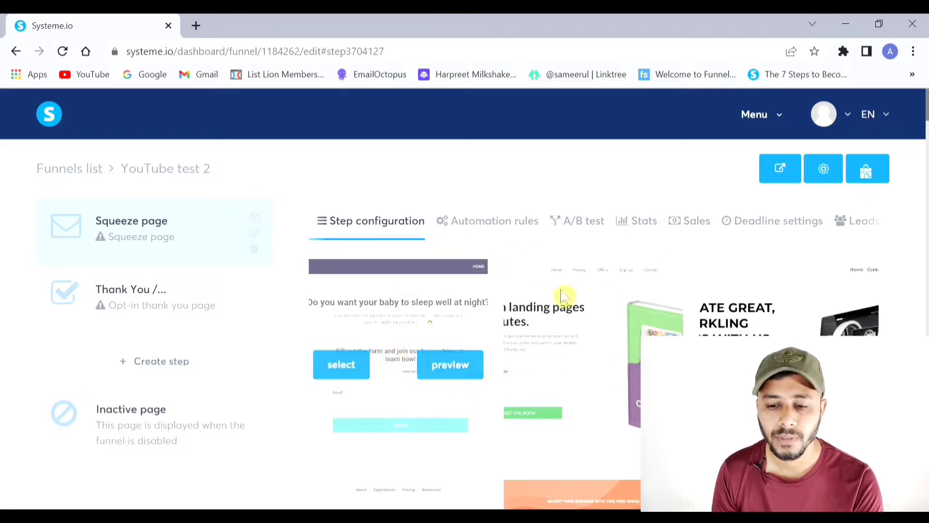
{"action": "scroll", "coordinate": [438, 341], "scroll_direction": "down", "scroll_amount": 5}
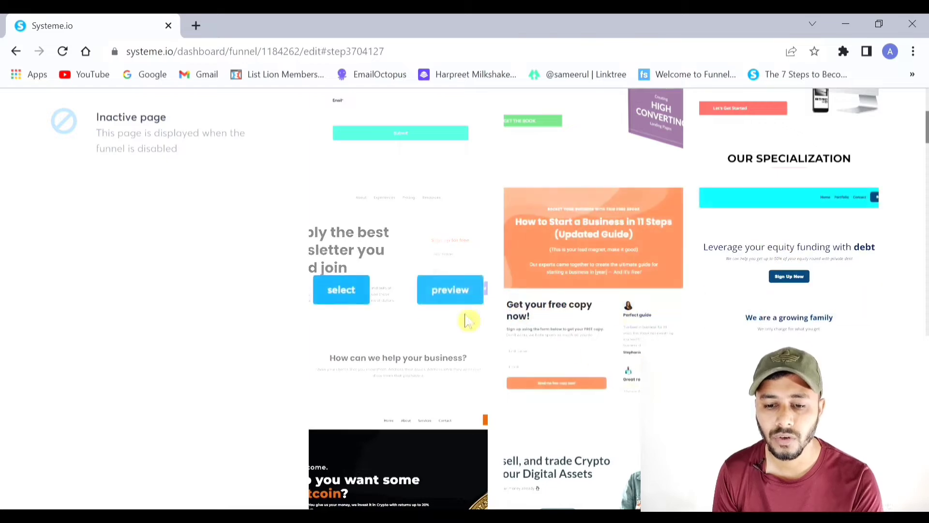
{"action": "scroll", "coordinate": [465, 321], "scroll_direction": "down", "scroll_amount": 3}
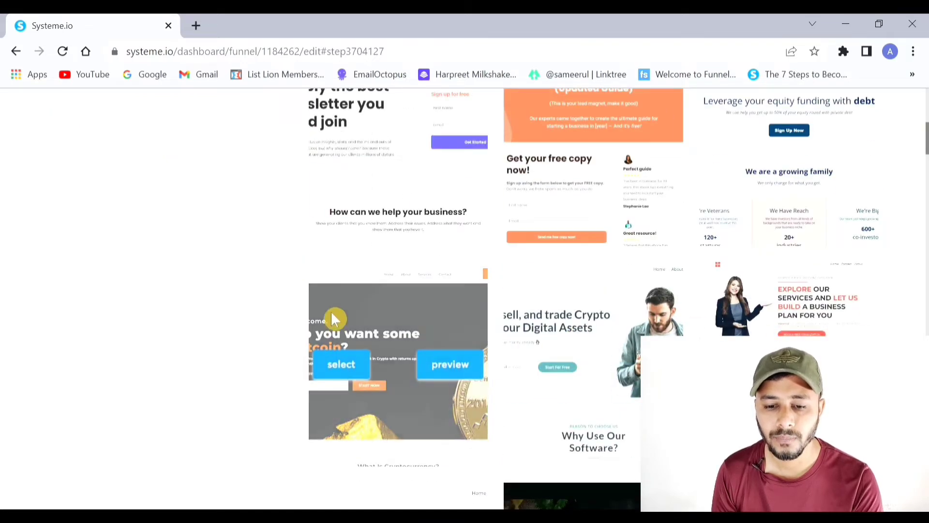
{"action": "left_click", "coordinate": [447, 366]}
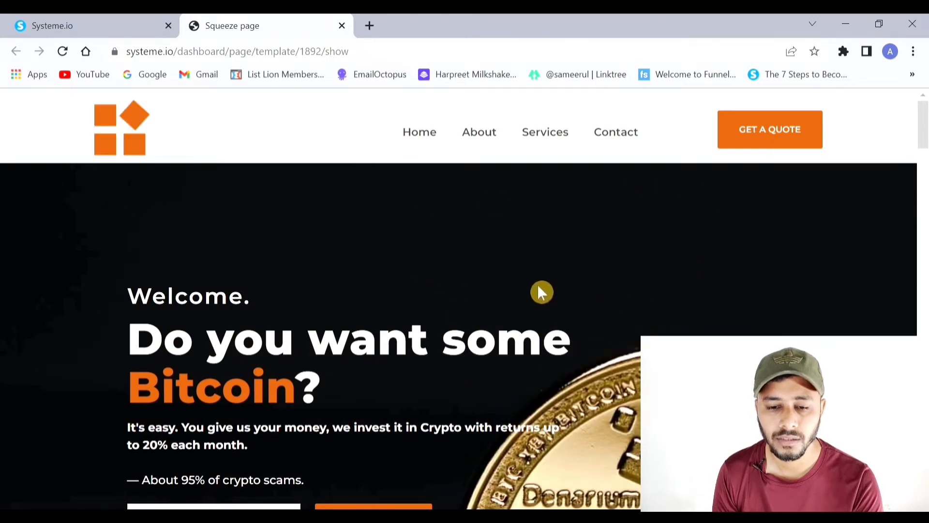
Examine the Bitcoin template preview from its email form down to the testimonials, and close the preview.
{"action": "scroll", "coordinate": [539, 285], "scroll_direction": "down", "scroll_amount": 3}
{"action": "scroll", "coordinate": [503, 282], "scroll_direction": "down", "scroll_amount": 3}
{"action": "scroll", "coordinate": [436, 281], "scroll_direction": "up", "scroll_amount": 3}
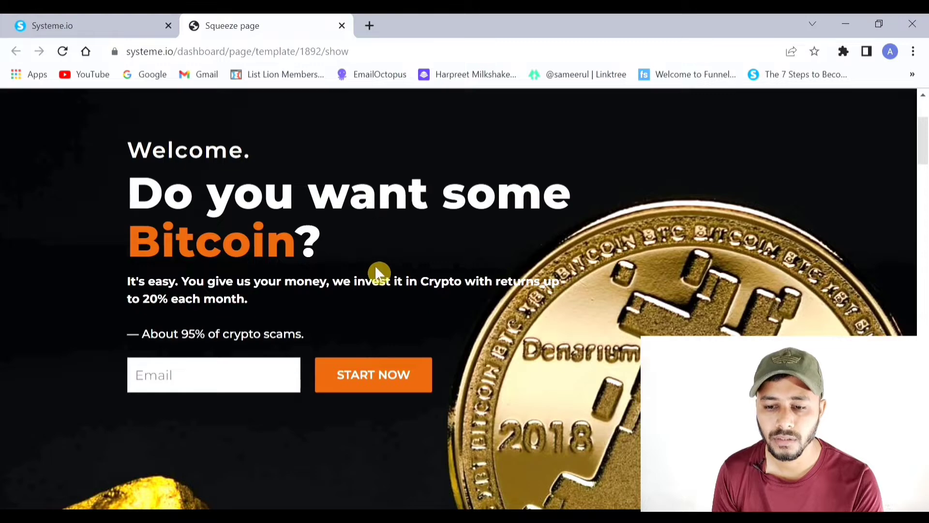
{"action": "scroll", "coordinate": [379, 273], "scroll_direction": "down", "scroll_amount": 6}
{"action": "scroll", "coordinate": [379, 272], "scroll_direction": "down", "scroll_amount": 20}
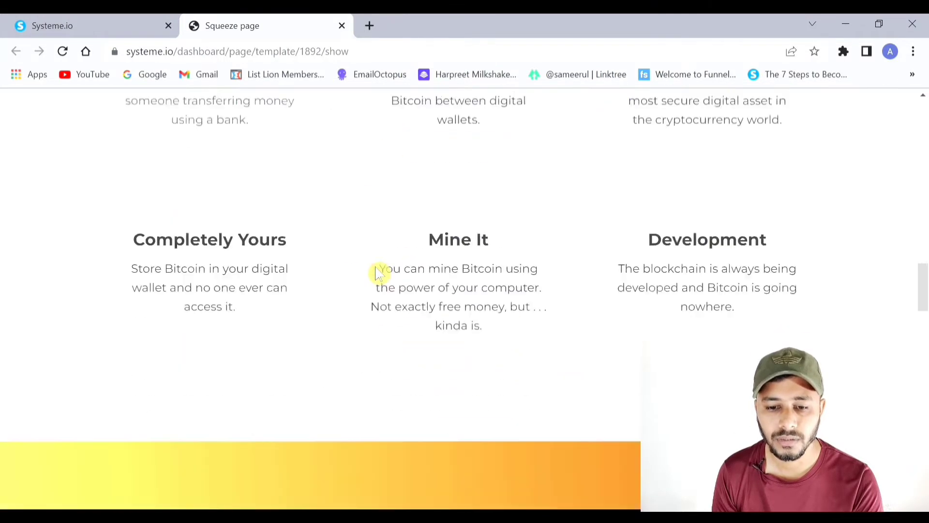
{"action": "scroll", "coordinate": [379, 272], "scroll_direction": "down", "scroll_amount": 1}
{"action": "scroll", "coordinate": [379, 272], "scroll_direction": "down", "scroll_amount": 8}
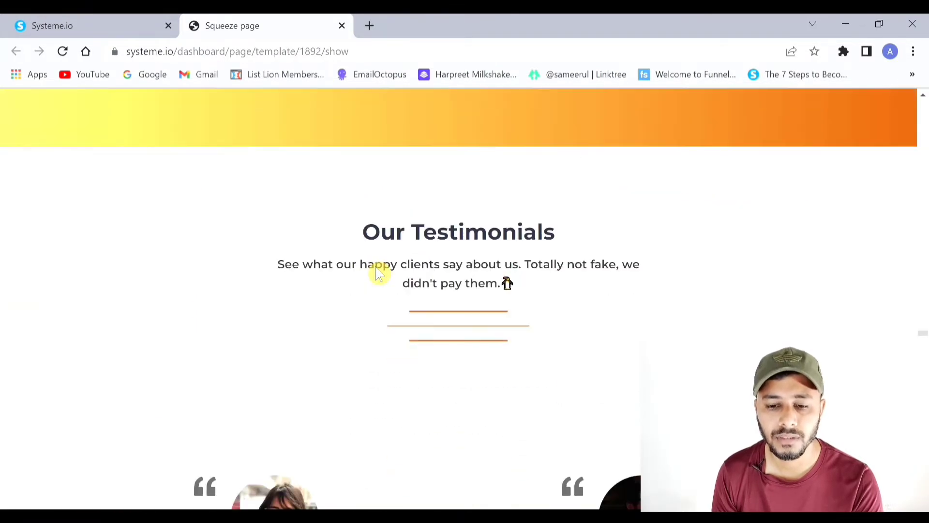
{"action": "scroll", "coordinate": [378, 272], "scroll_direction": "up", "scroll_amount": 15}
{"action": "scroll", "coordinate": [378, 272], "scroll_direction": "up", "scroll_amount": 10}
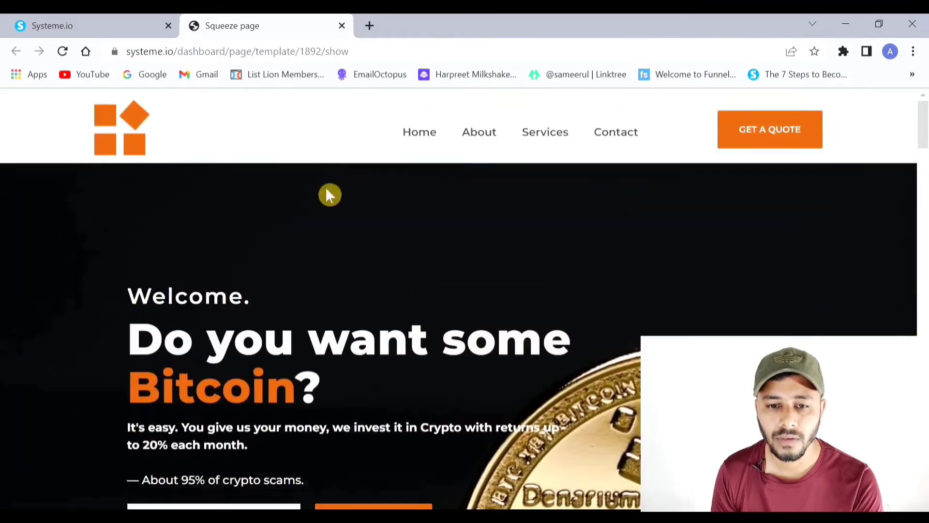
{"action": "left_click", "coordinate": [342, 26]}
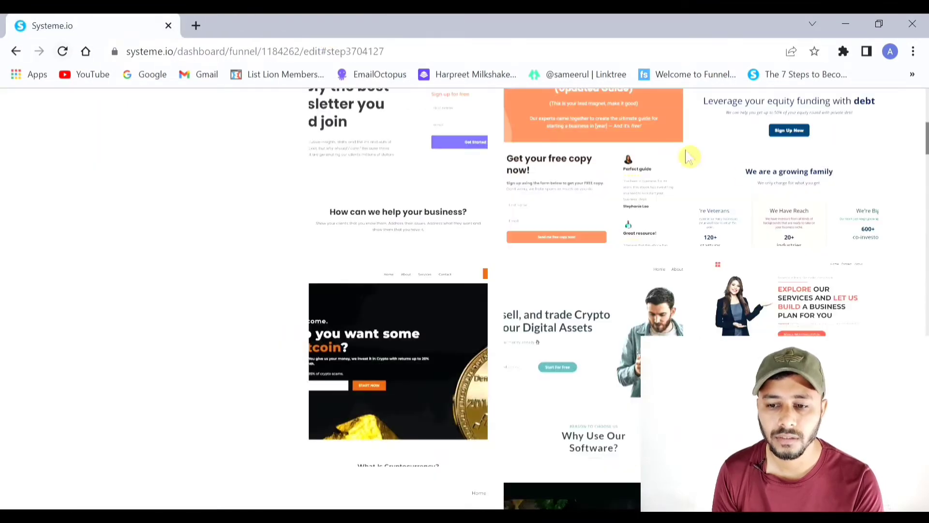
Apply the blank template at the end of the template list to the Squeeze page step.
{"action": "scroll", "coordinate": [653, 287], "scroll_direction": "down", "scroll_amount": 5}
{"action": "scroll", "coordinate": [653, 287], "scroll_direction": "down", "scroll_amount": 15}
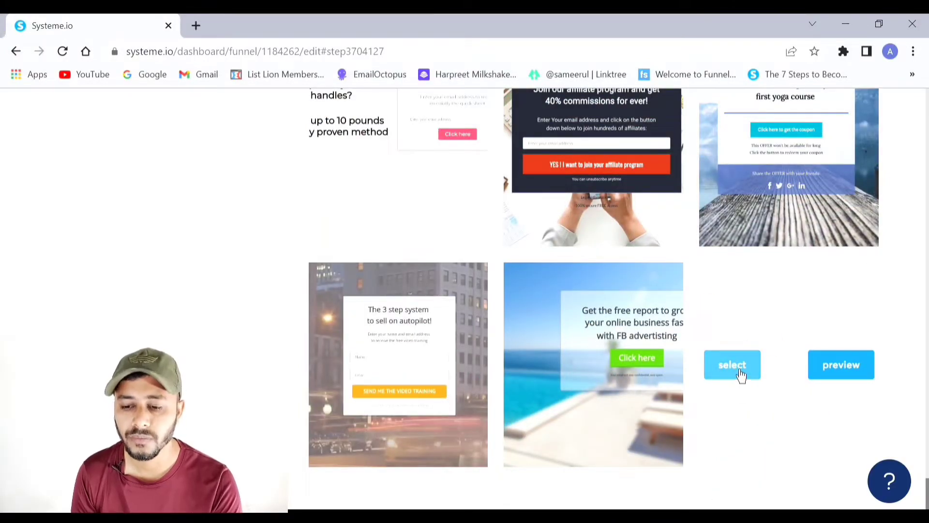
{"action": "left_click", "coordinate": [736, 374]}
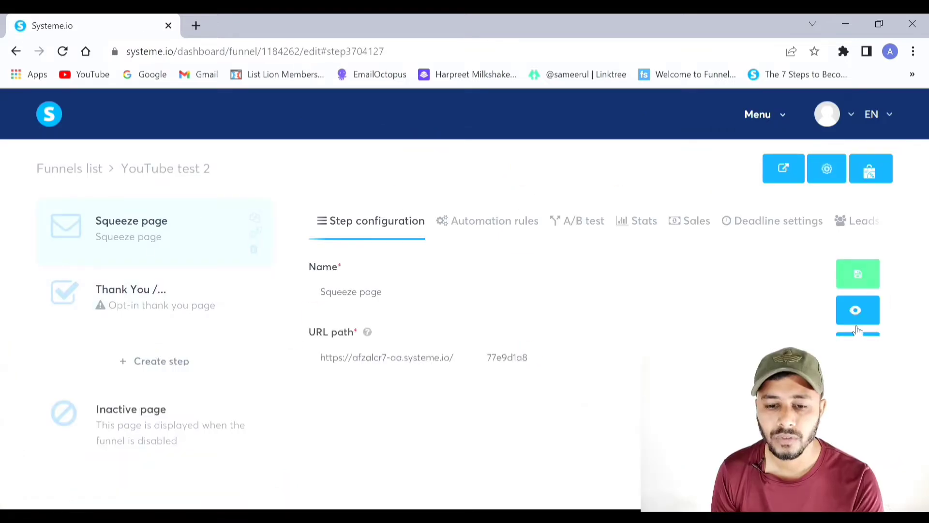
Check the Squeeze page step's name and URL path, leaving both as they are, and open the page in the editor.
{"action": "left_click_drag", "start_coordinate": [425, 297], "coordinate": [292, 291]}
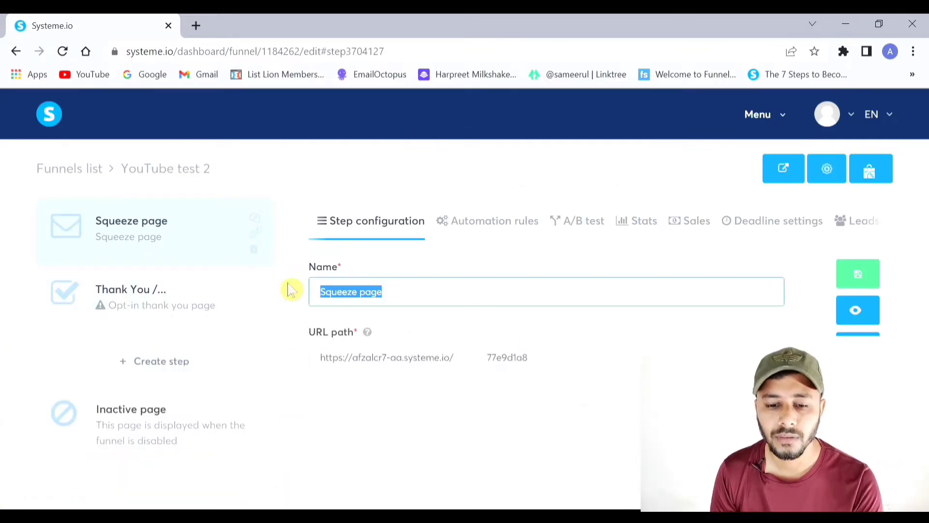
{"action": "key", "text": "BackSpace"}
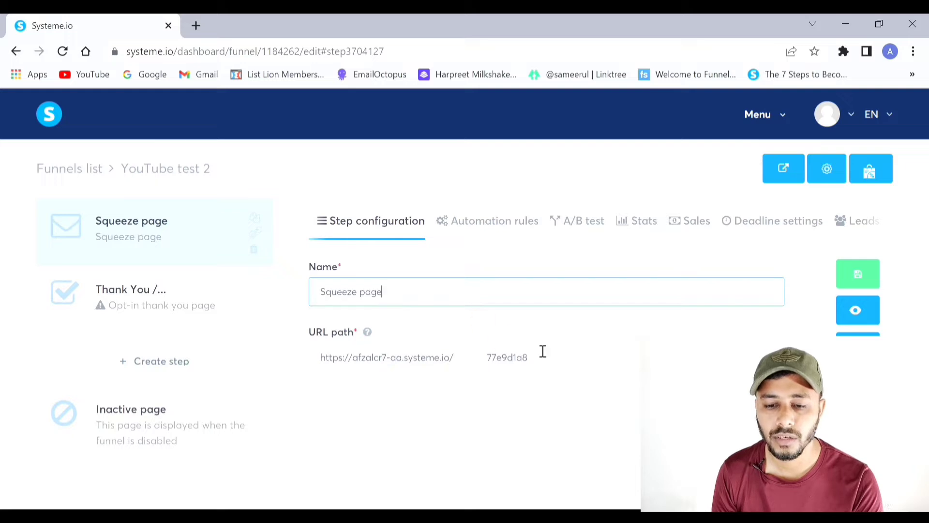
{"action": "left_click_drag", "start_coordinate": [567, 362], "coordinate": [489, 357]}
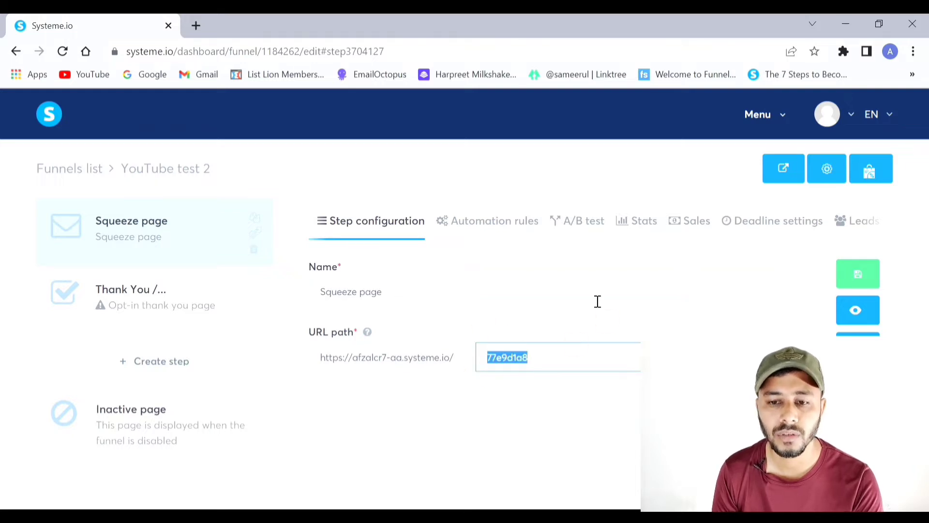
{"action": "left_click", "coordinate": [637, 334]}
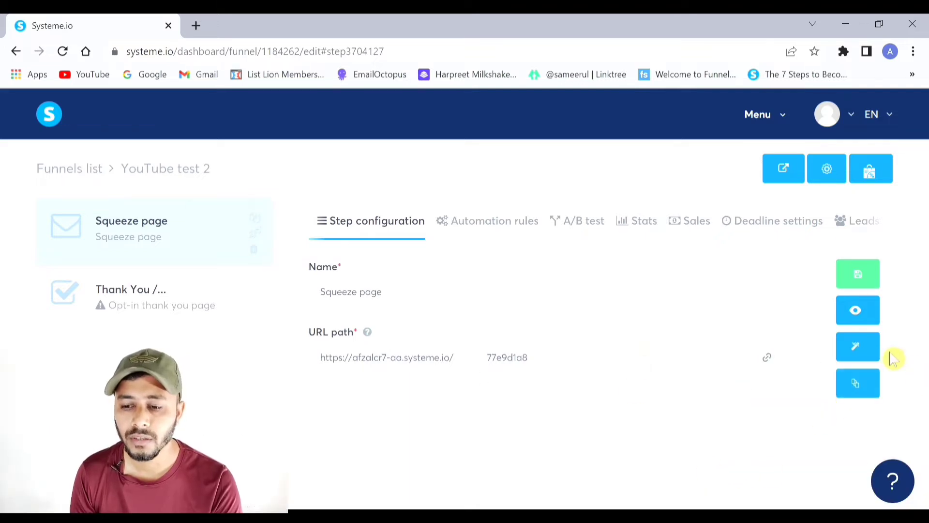
{"action": "left_click", "coordinate": [866, 358]}
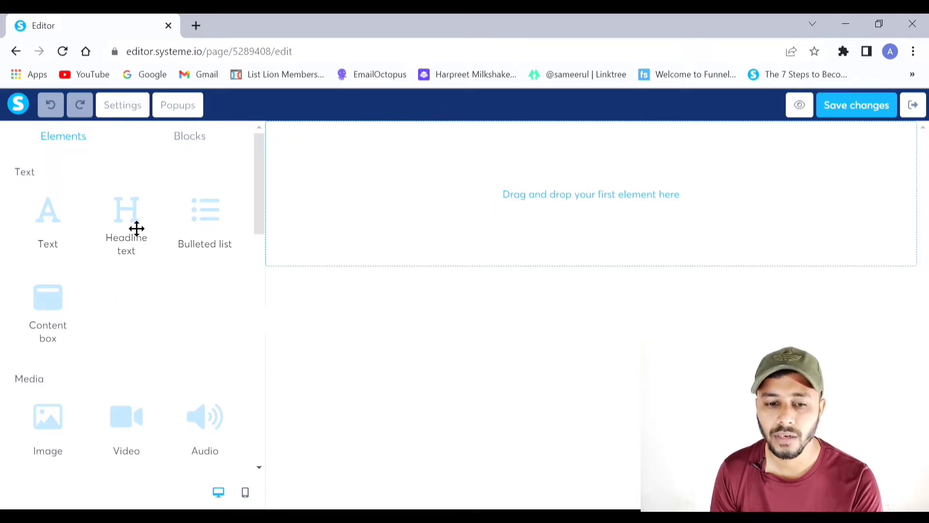
Add a Headline text element to the empty page and delete the section that contains it.
{"action": "left_click_drag", "start_coordinate": [136, 229], "coordinate": [537, 190]}
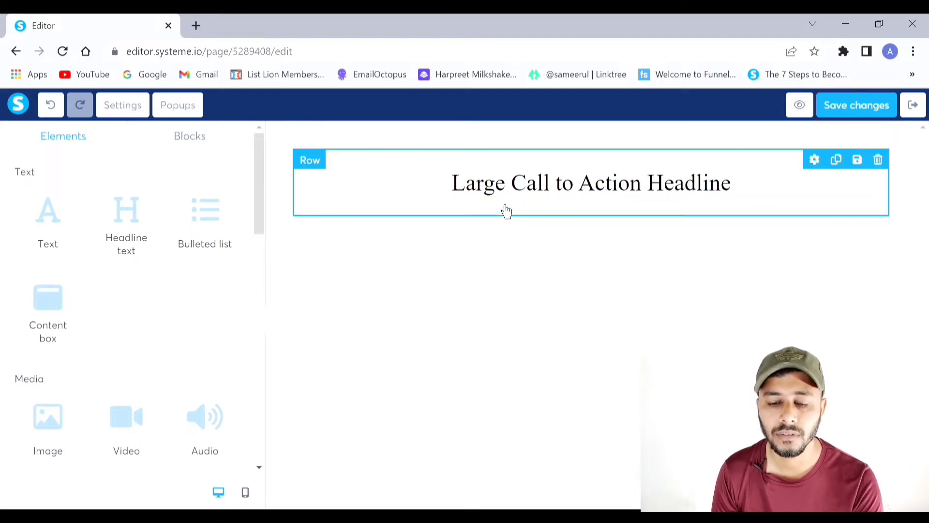
{"action": "left_click", "coordinate": [907, 131]}
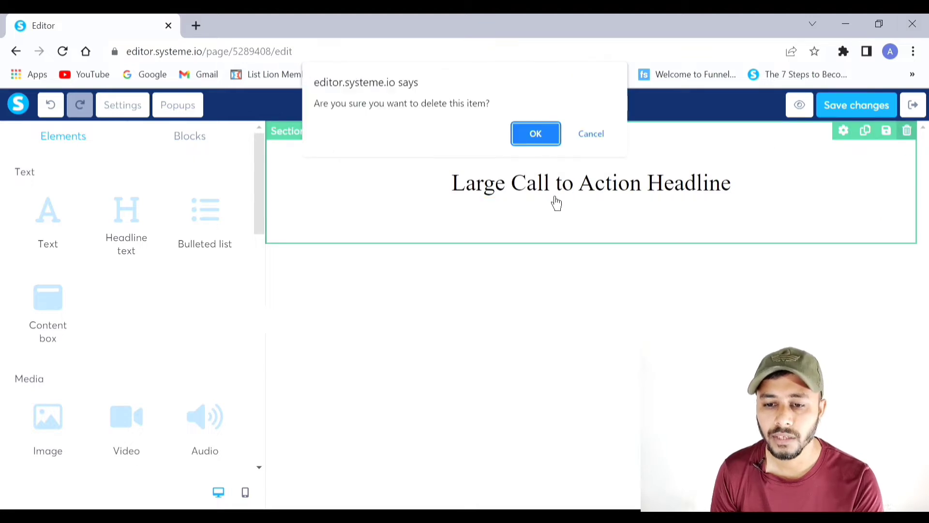
{"action": "left_click", "coordinate": [552, 138]}
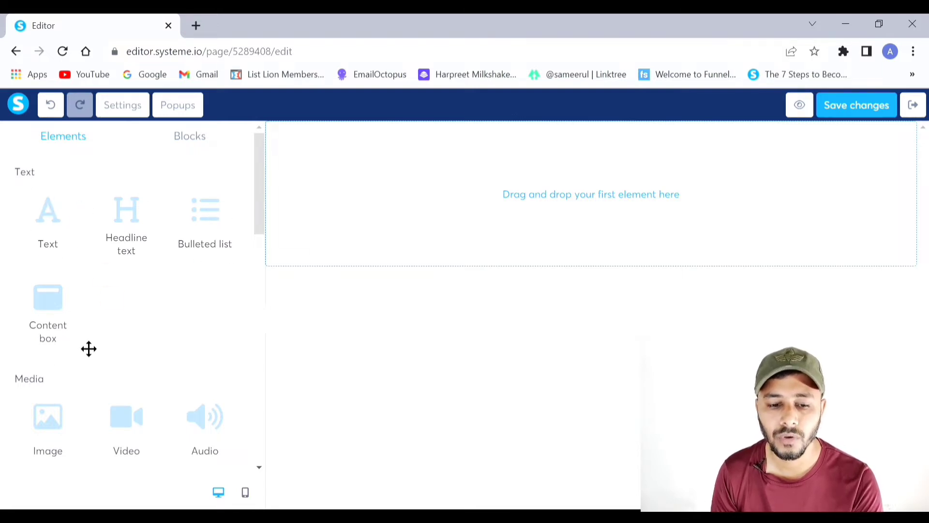
Look through the available page elements and the ready-made Opt-in forms and Page footers blocks.
{"action": "scroll", "coordinate": [62, 301], "scroll_direction": "down", "scroll_amount": 3}
{"action": "scroll", "coordinate": [160, 357], "scroll_direction": "down", "scroll_amount": 12}
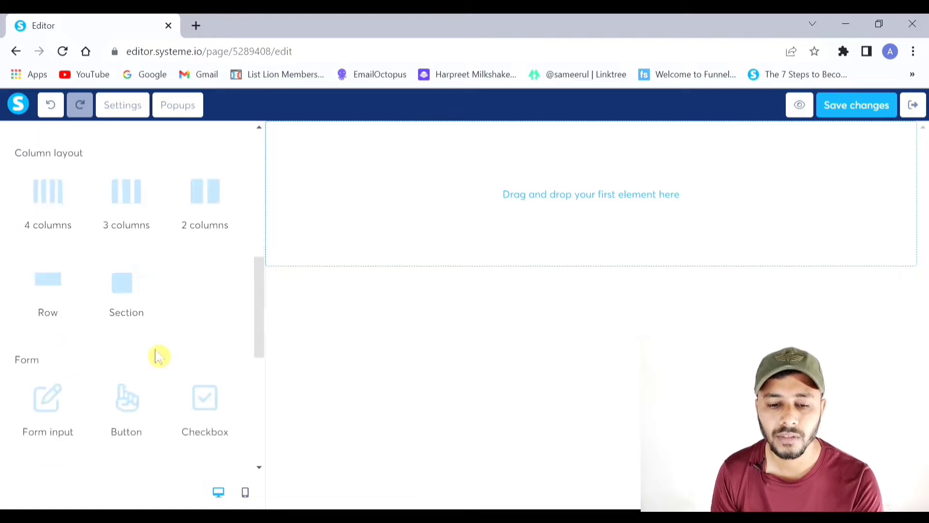
{"action": "scroll", "coordinate": [158, 355], "scroll_direction": "up", "scroll_amount": 15}
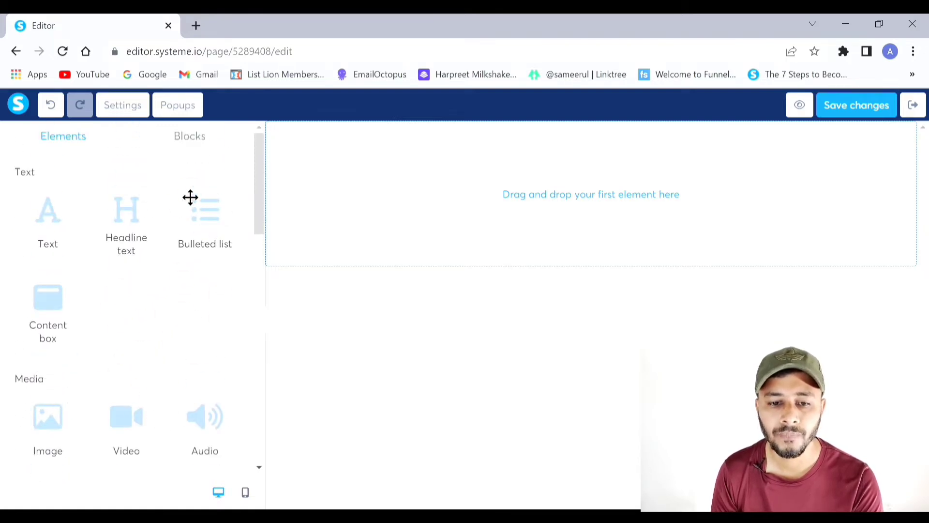
{"action": "left_click", "coordinate": [194, 140]}
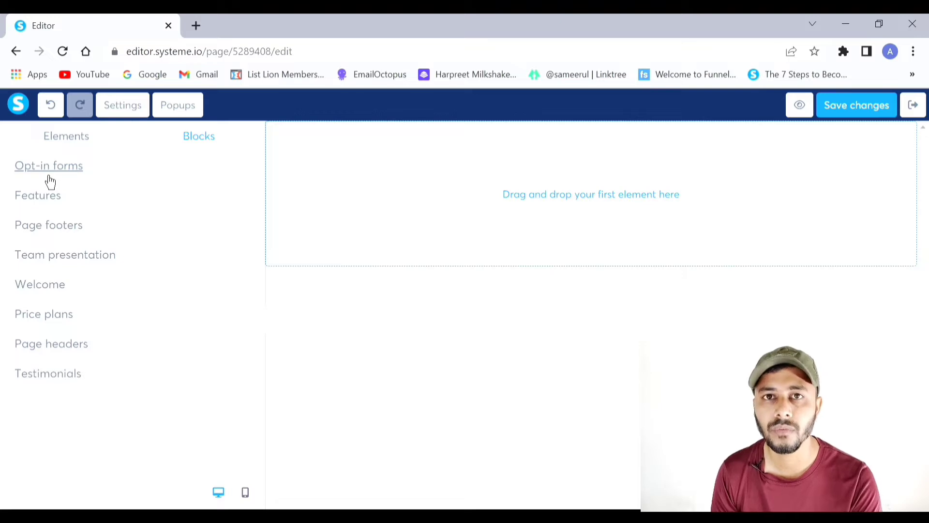
{"action": "left_click", "coordinate": [64, 181]}
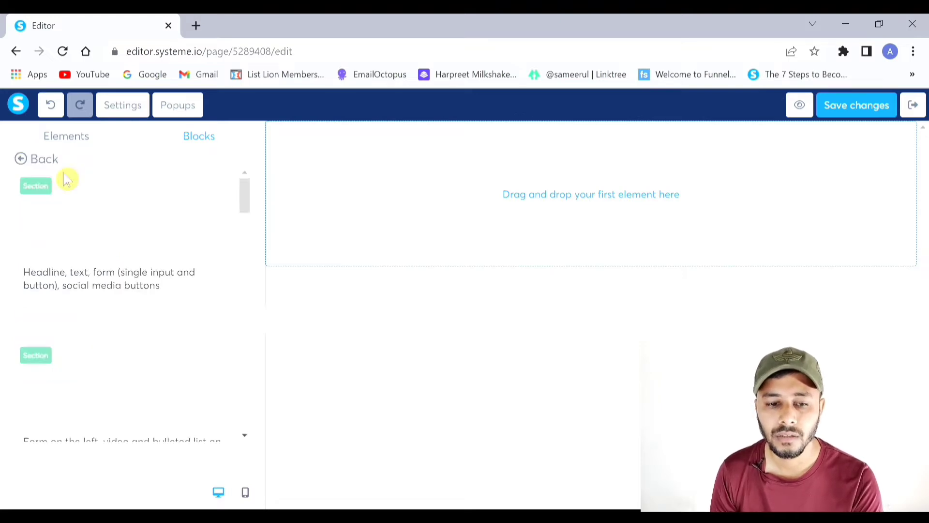
{"action": "scroll", "coordinate": [98, 218], "scroll_direction": "down", "scroll_amount": 5}
{"action": "scroll", "coordinate": [100, 218], "scroll_direction": "down", "scroll_amount": 10}
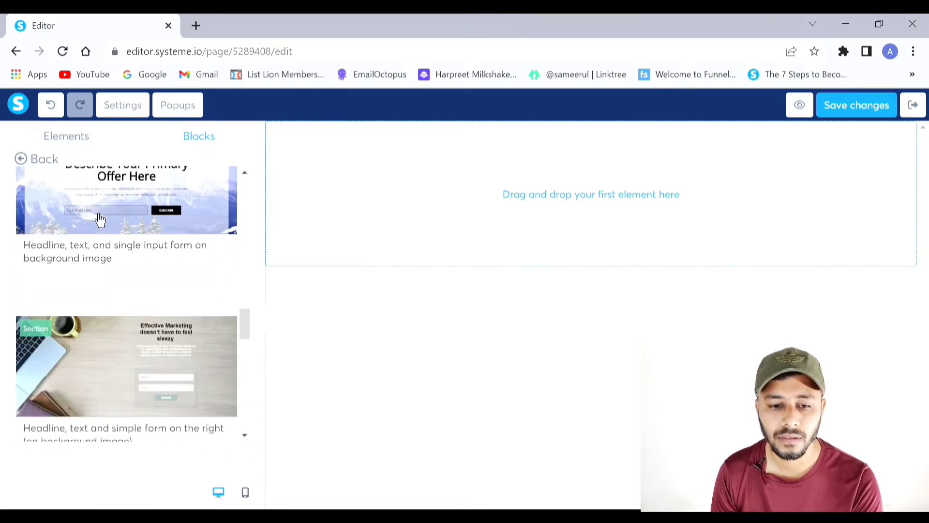
{"action": "scroll", "coordinate": [96, 217], "scroll_direction": "up", "scroll_amount": 10}
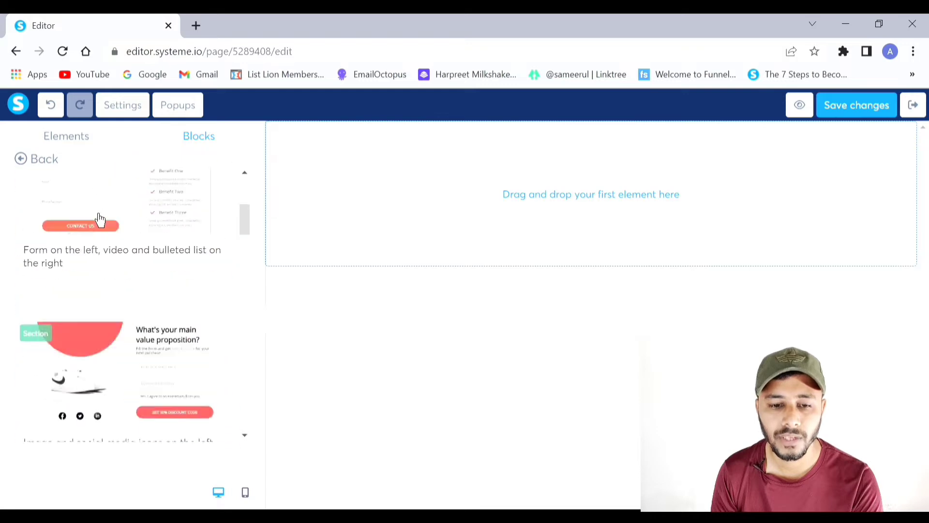
{"action": "left_click", "coordinate": [27, 170]}
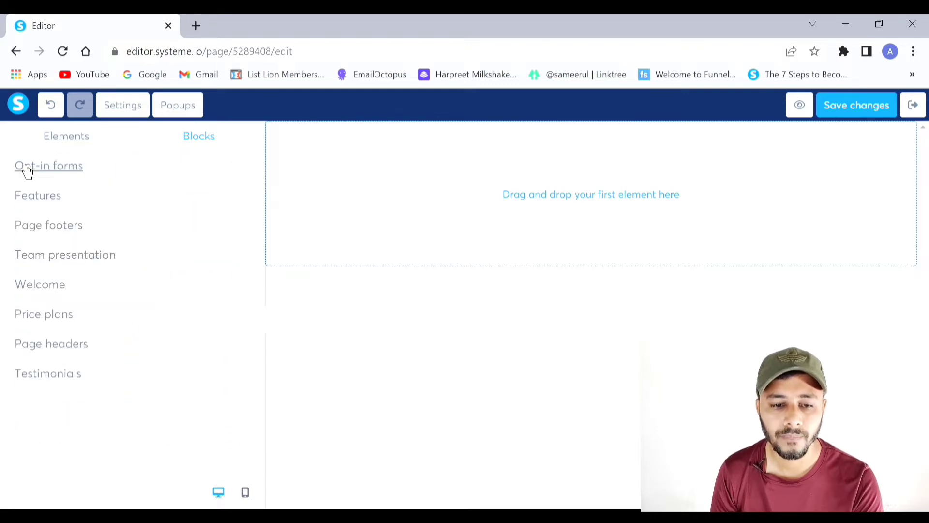
{"action": "left_click", "coordinate": [58, 239]}
{"action": "scroll", "coordinate": [75, 228], "scroll_direction": "down", "scroll_amount": 3}
{"action": "scroll", "coordinate": [75, 228], "scroll_direction": "up", "scroll_amount": 3}
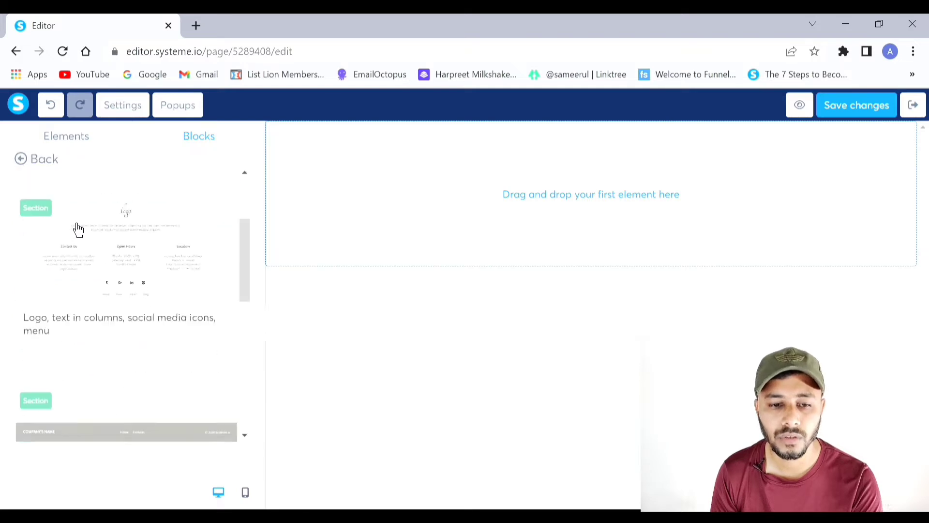
{"action": "left_click", "coordinate": [29, 163]}
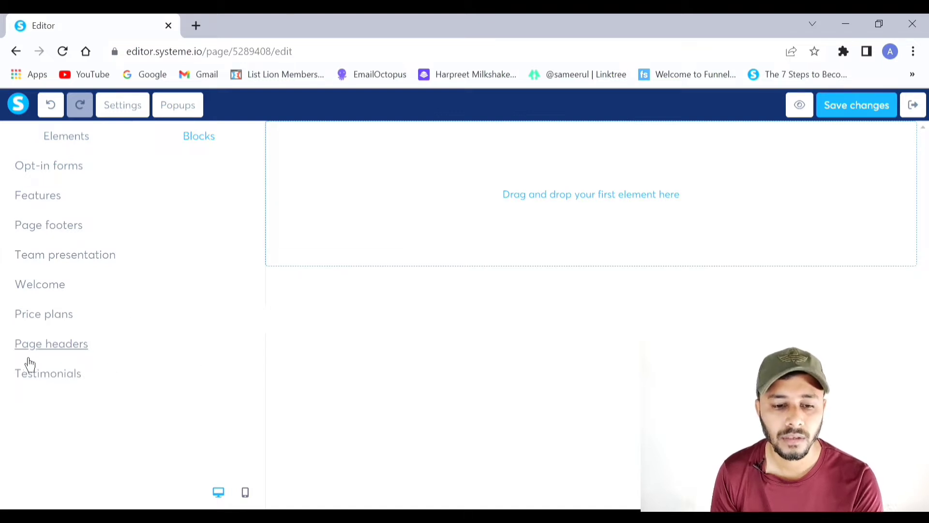
Add the page header block with the company name on the left and the menu on the right.
{"action": "left_click", "coordinate": [77, 358]}
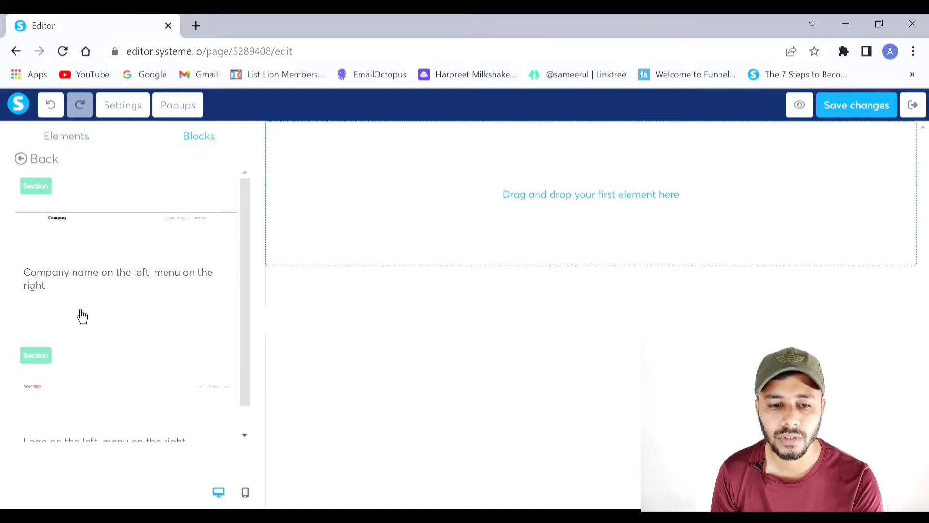
{"action": "scroll", "coordinate": [82, 316], "scroll_direction": "down", "scroll_amount": 1}
{"action": "scroll", "coordinate": [80, 316], "scroll_direction": "up", "scroll_amount": 1}
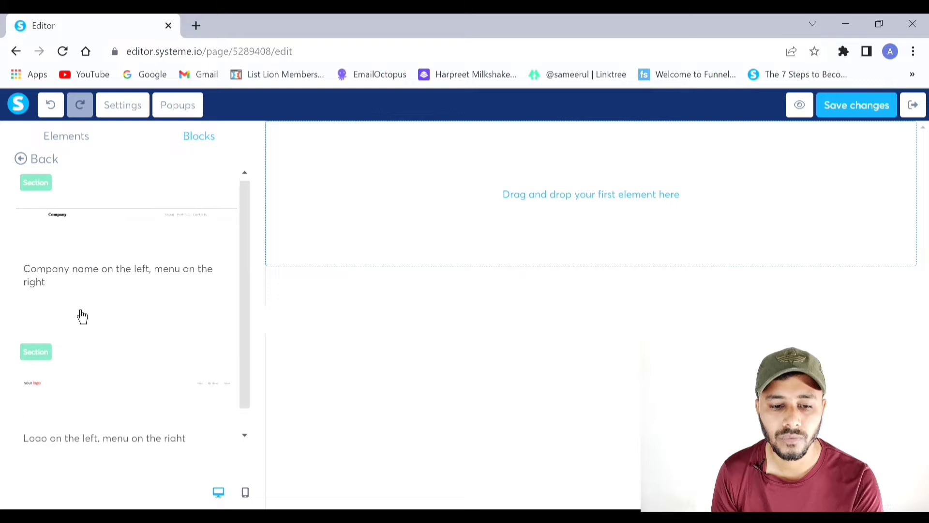
{"action": "left_click", "coordinate": [94, 236]}
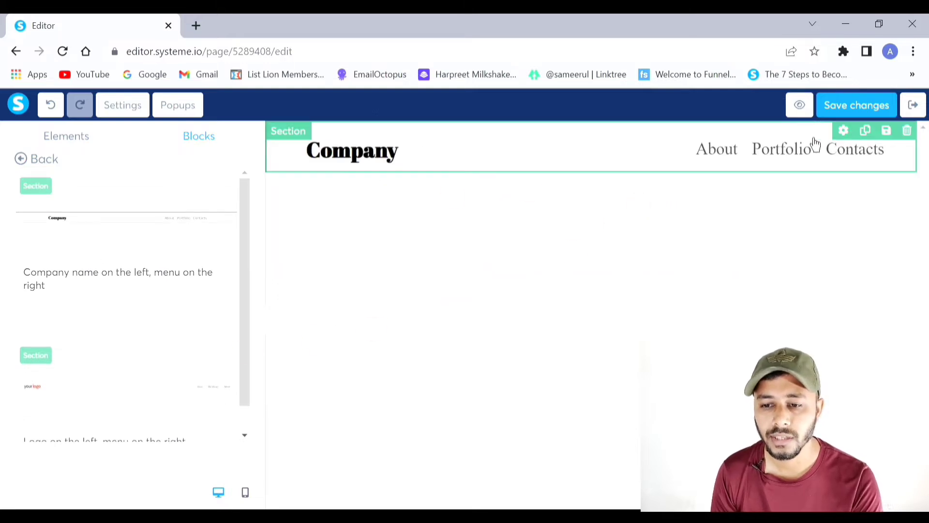
Remove the header's Company logo image file and check the upload and own-image options without choosing a replacement.
{"action": "left_click", "coordinate": [382, 160]}
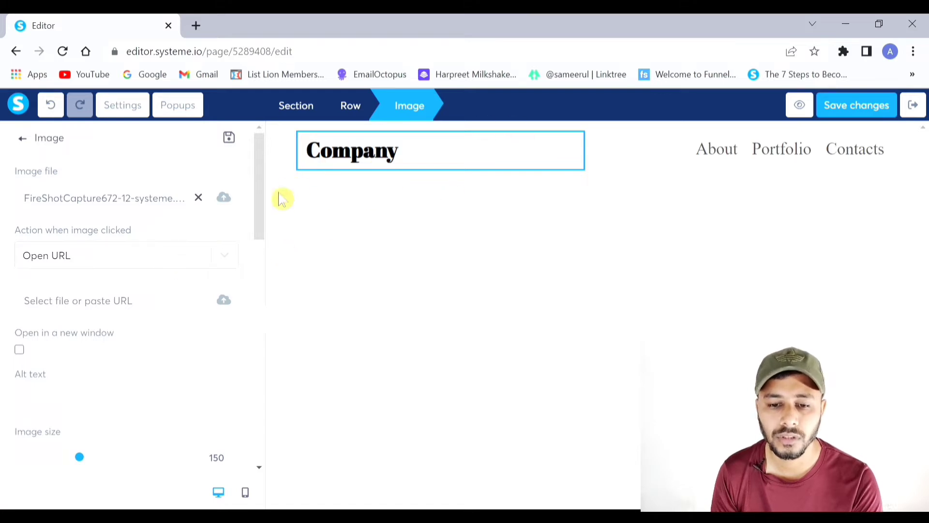
{"action": "left_click", "coordinate": [199, 198]}
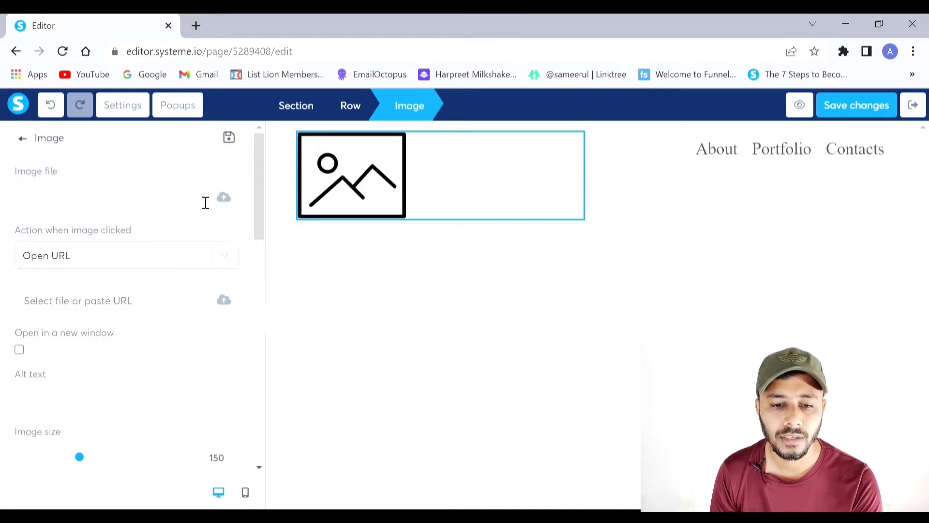
{"action": "left_click", "coordinate": [224, 198]}
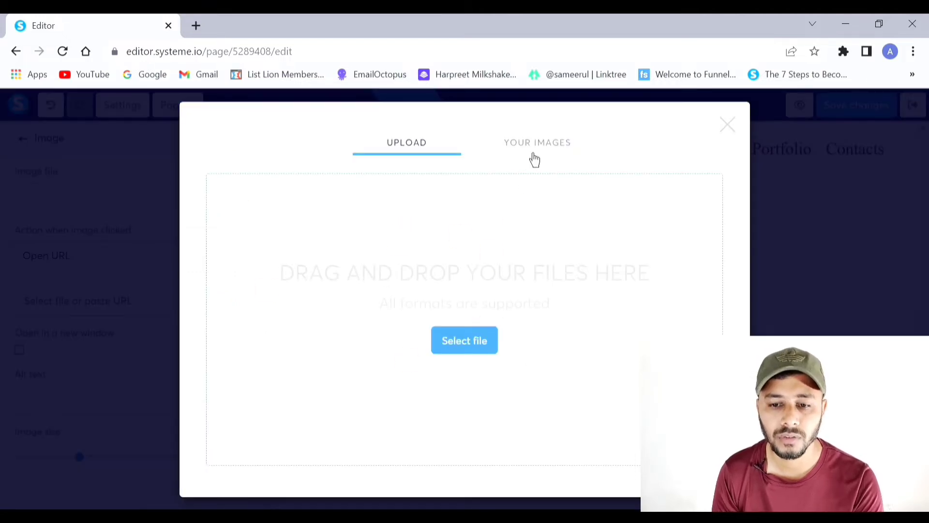
{"action": "left_click", "coordinate": [533, 158]}
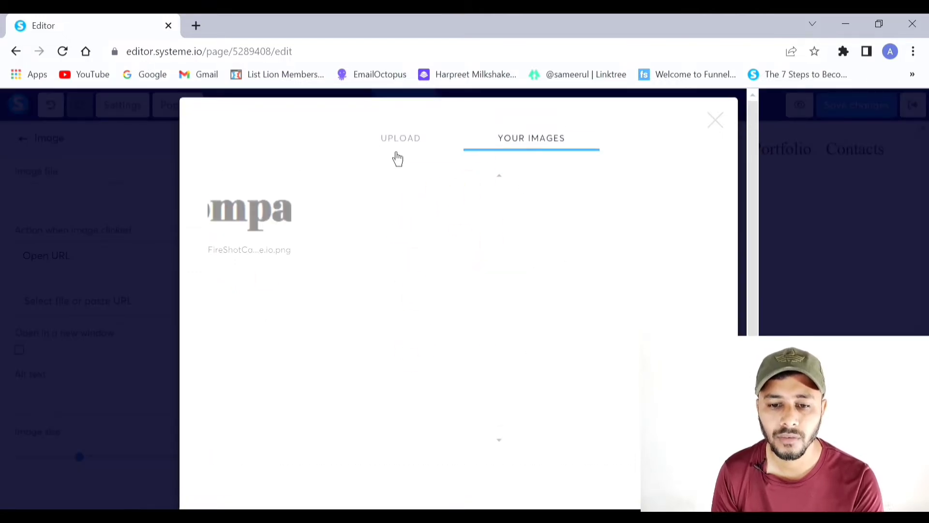
{"action": "left_click", "coordinate": [398, 158]}
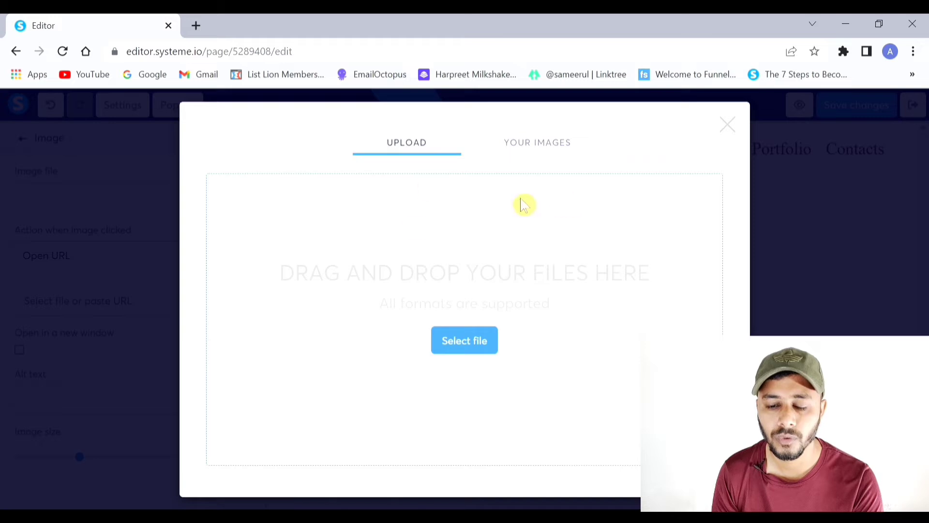
{"action": "left_click", "coordinate": [735, 134]}
Delete the header section from the page.
{"action": "left_click", "coordinate": [438, 242]}
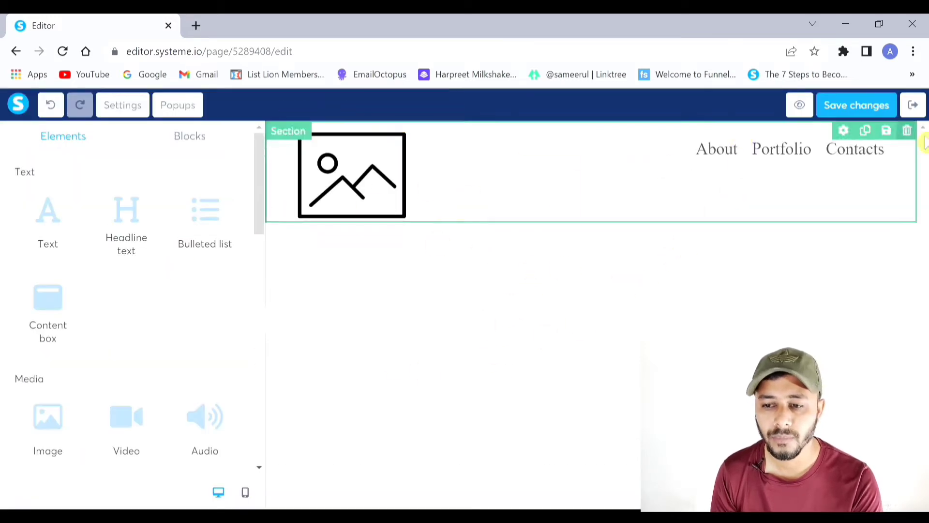
{"action": "left_click", "coordinate": [907, 131]}
{"action": "left_click", "coordinate": [534, 135]}
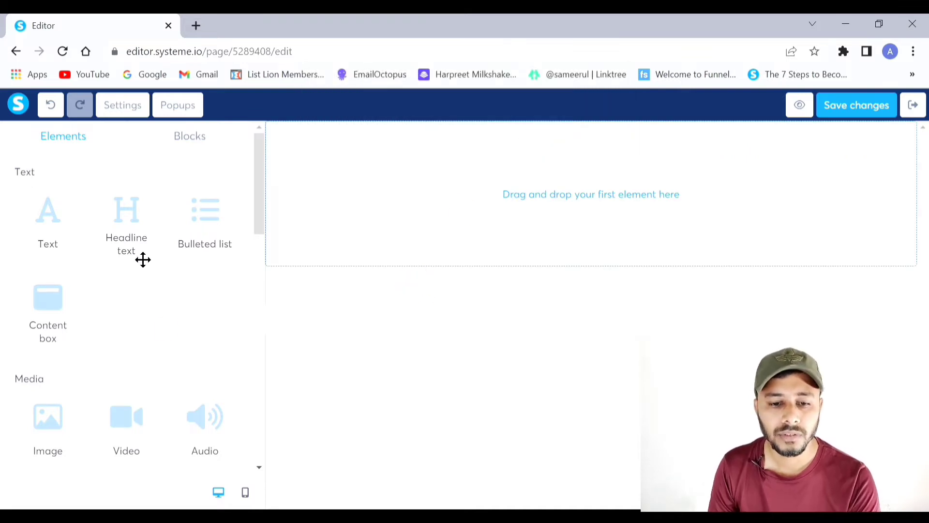
Add a Section to the empty page and check the settings of the row inside it.
{"action": "scroll", "coordinate": [170, 326], "scroll_direction": "down", "scroll_amount": 8}
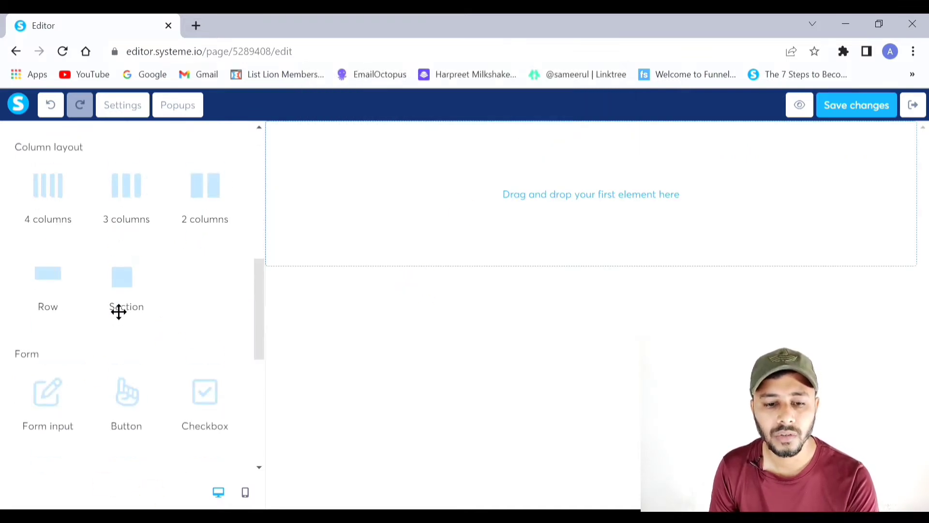
{"action": "scroll", "coordinate": [131, 284], "scroll_direction": "up", "scroll_amount": 5}
{"action": "scroll", "coordinate": [131, 284], "scroll_direction": "down", "scroll_amount": 8}
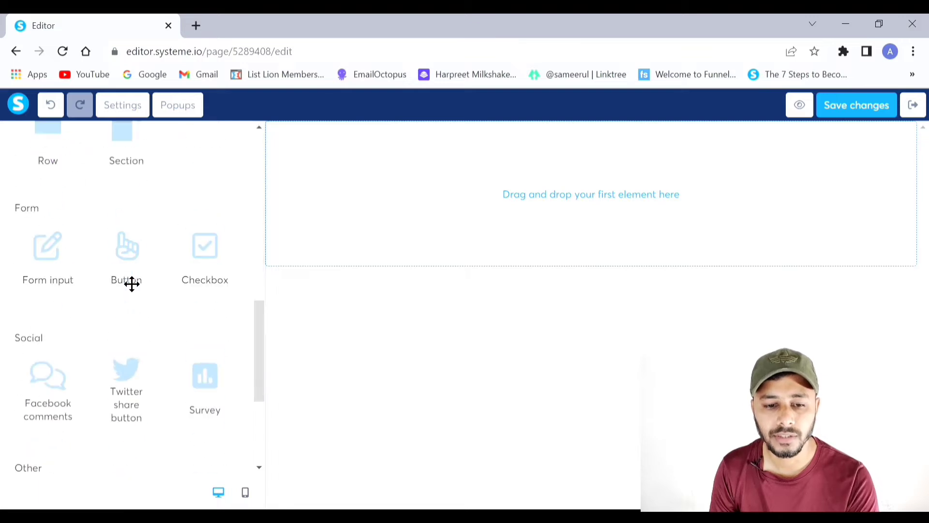
{"action": "scroll", "coordinate": [133, 286], "scroll_direction": "up", "scroll_amount": 3}
{"action": "left_click_drag", "start_coordinate": [135, 285], "coordinate": [538, 192]}
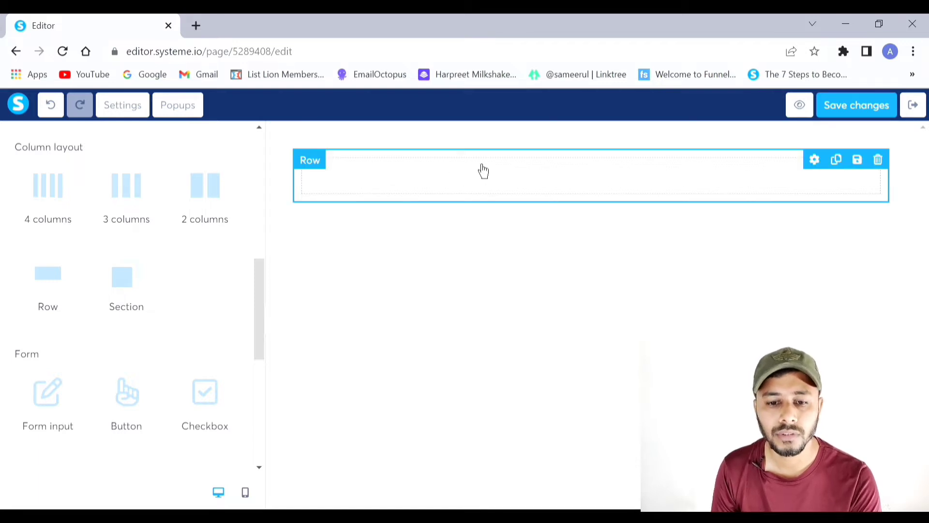
{"action": "scroll", "coordinate": [170, 212], "scroll_direction": "up", "scroll_amount": 10}
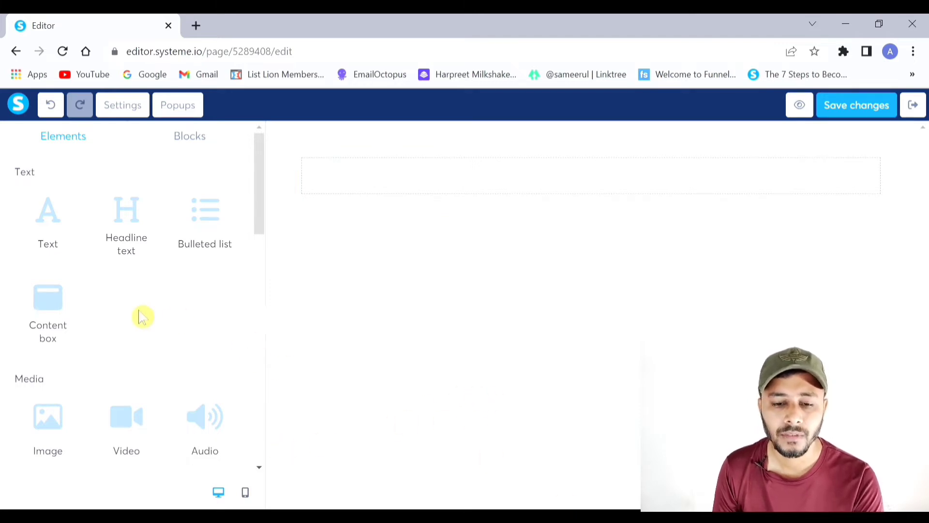
{"action": "left_click", "coordinate": [460, 179]}
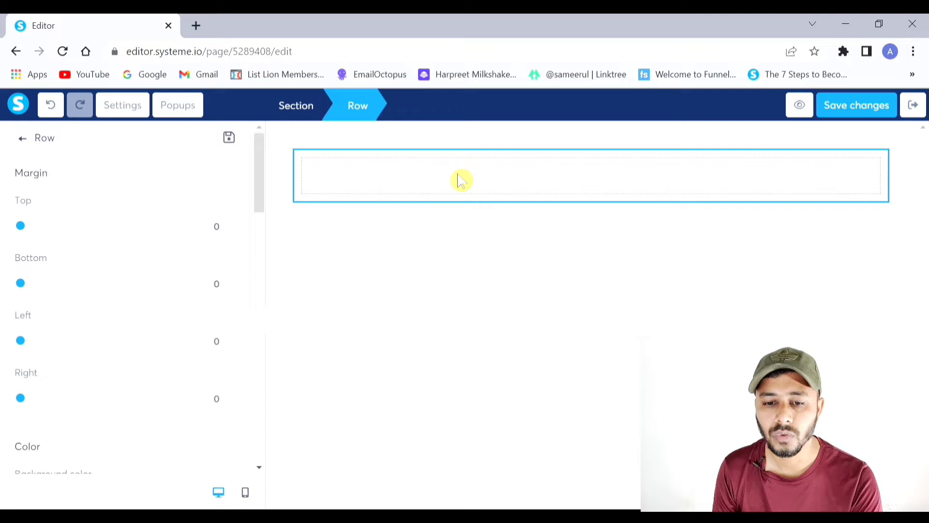
{"action": "left_click", "coordinate": [489, 281]}
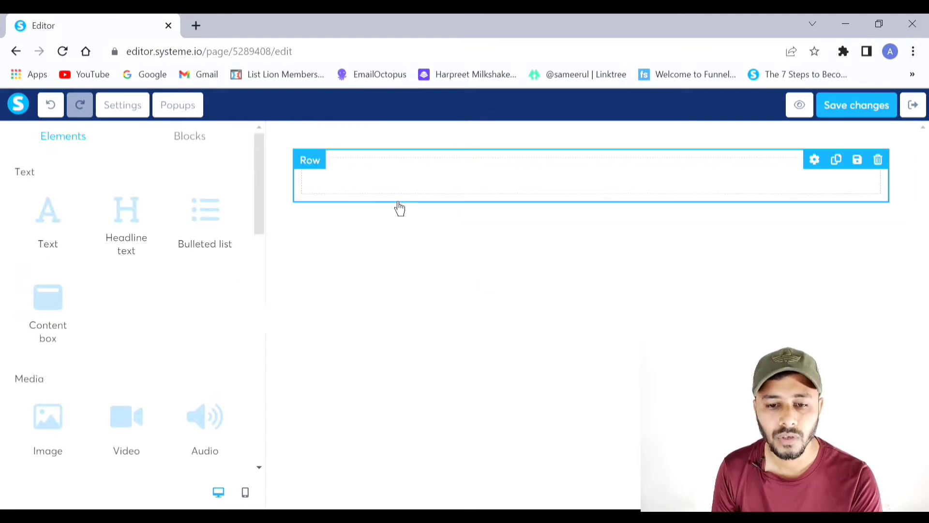
Place a 2 columns layout in the new section's row.
{"action": "scroll", "coordinate": [215, 245], "scroll_direction": "down", "scroll_amount": 6}
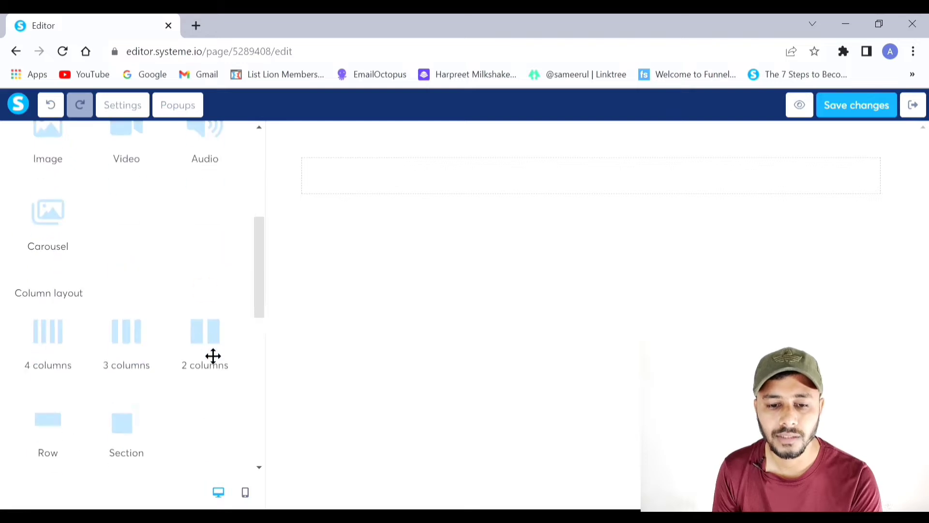
{"action": "scroll", "coordinate": [224, 263], "scroll_direction": "up", "scroll_amount": 5}
{"action": "scroll", "coordinate": [224, 264], "scroll_direction": "down", "scroll_amount": 8}
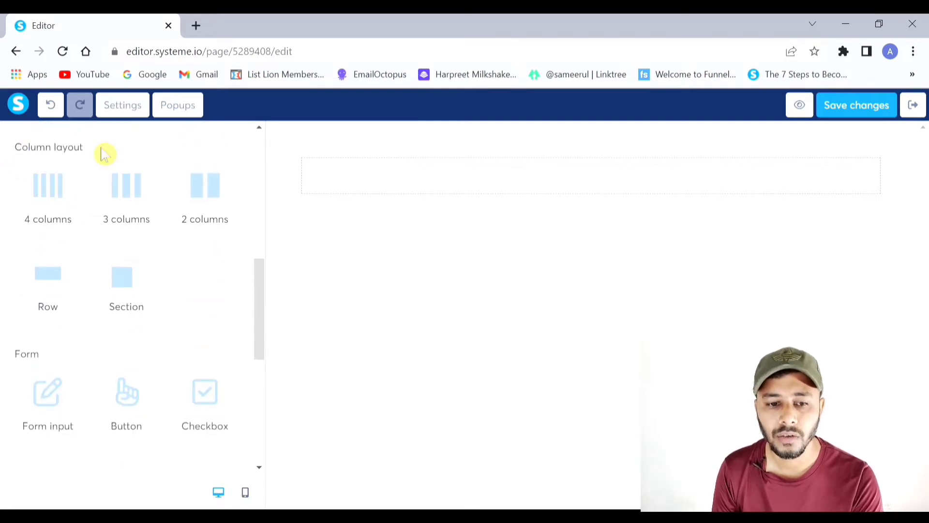
{"action": "left_click_drag", "start_coordinate": [214, 203], "coordinate": [558, 166]}
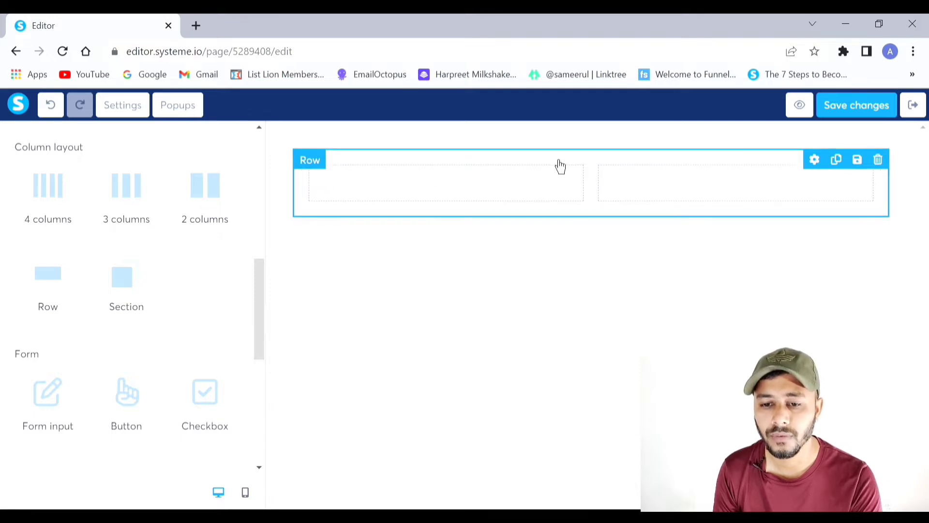
Add a Row inside the left column and place a Headline text element in it.
{"action": "scroll", "coordinate": [29, 271], "scroll_direction": "up", "scroll_amount": 5}
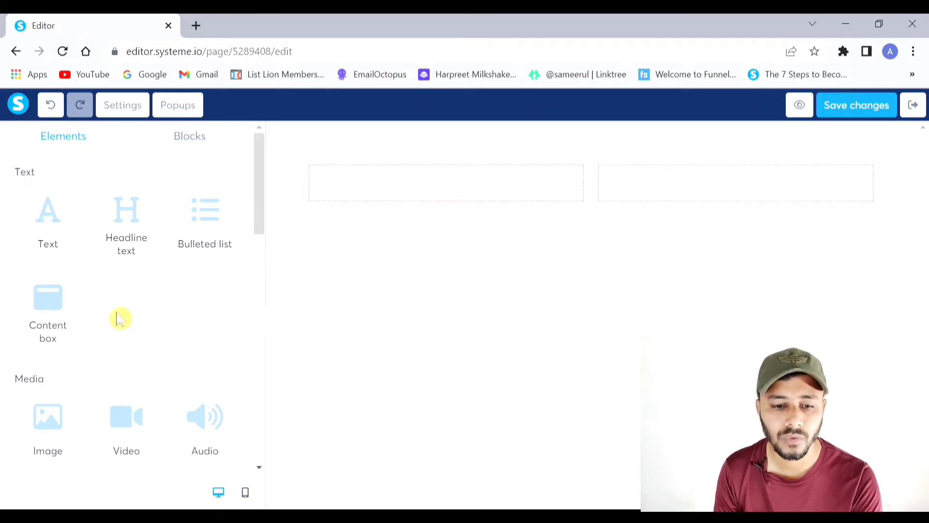
{"action": "scroll", "coordinate": [97, 334], "scroll_direction": "down", "scroll_amount": 9}
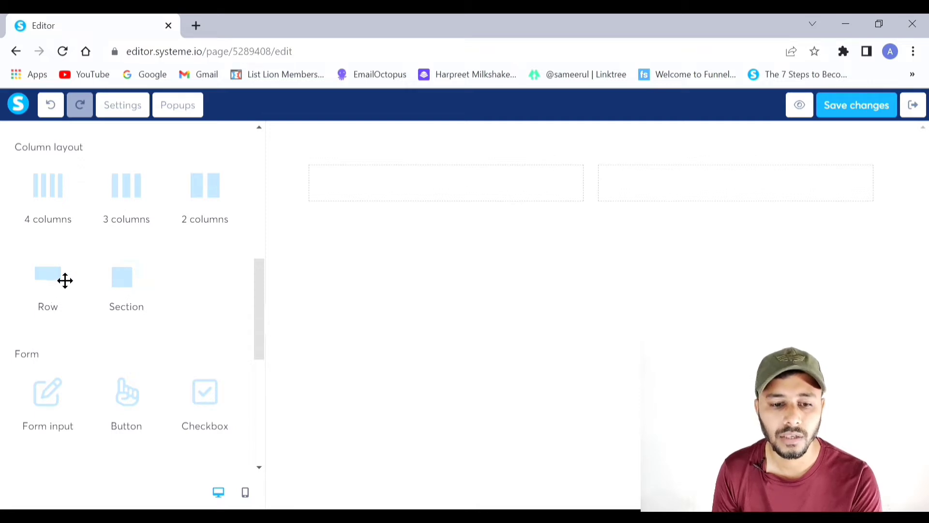
{"action": "left_click_drag", "start_coordinate": [62, 288], "coordinate": [397, 175]}
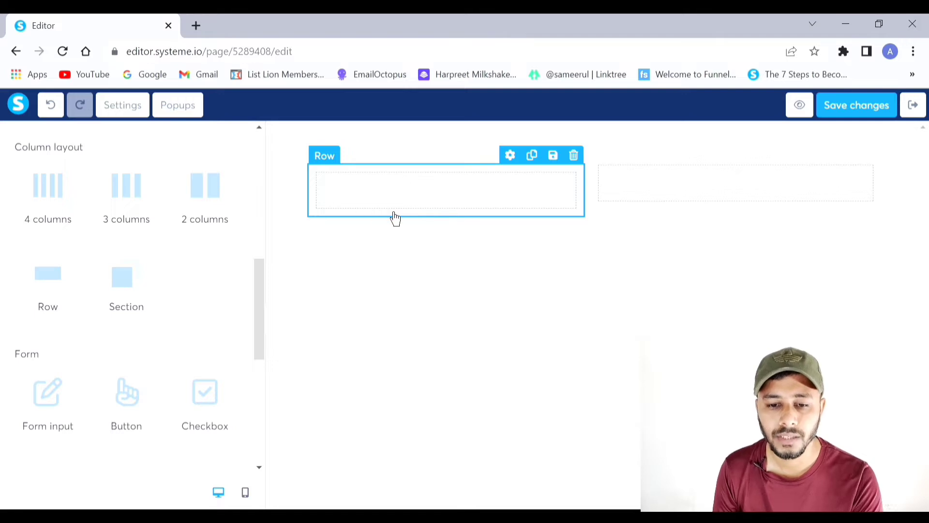
{"action": "scroll", "coordinate": [145, 276], "scroll_direction": "up", "scroll_amount": 10}
{"action": "left_click_drag", "start_coordinate": [135, 228], "coordinate": [397, 188]}
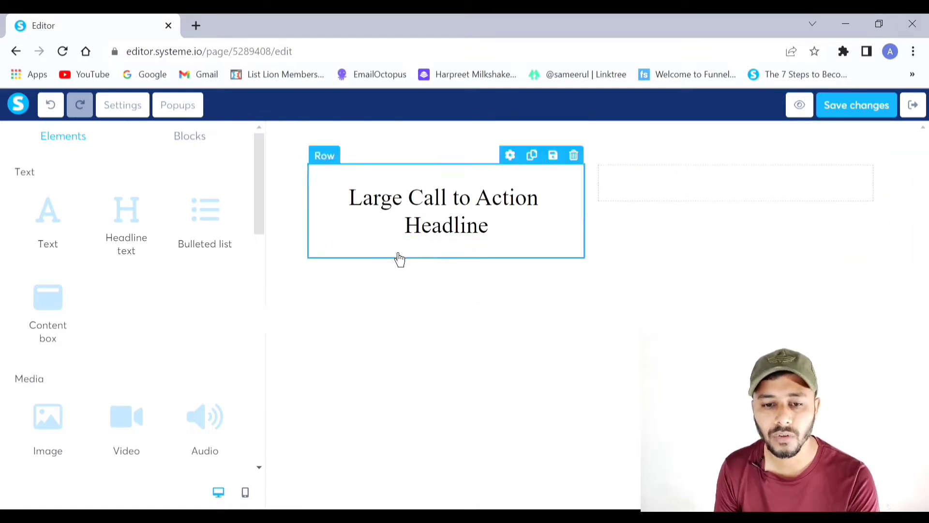
Upload the image 21.jpg and insert it as the background image of the section.
{"action": "left_click", "coordinate": [294, 174]}
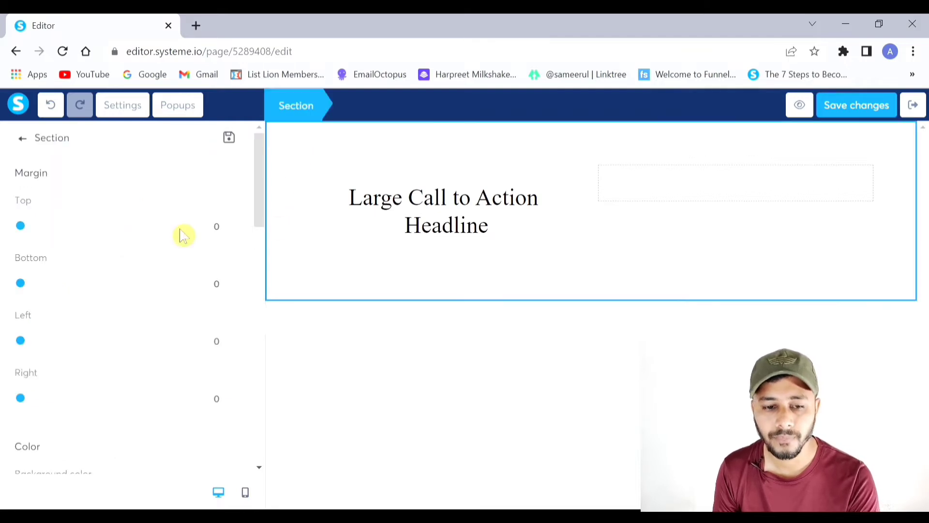
{"action": "scroll", "coordinate": [183, 235], "scroll_direction": "down", "scroll_amount": 6}
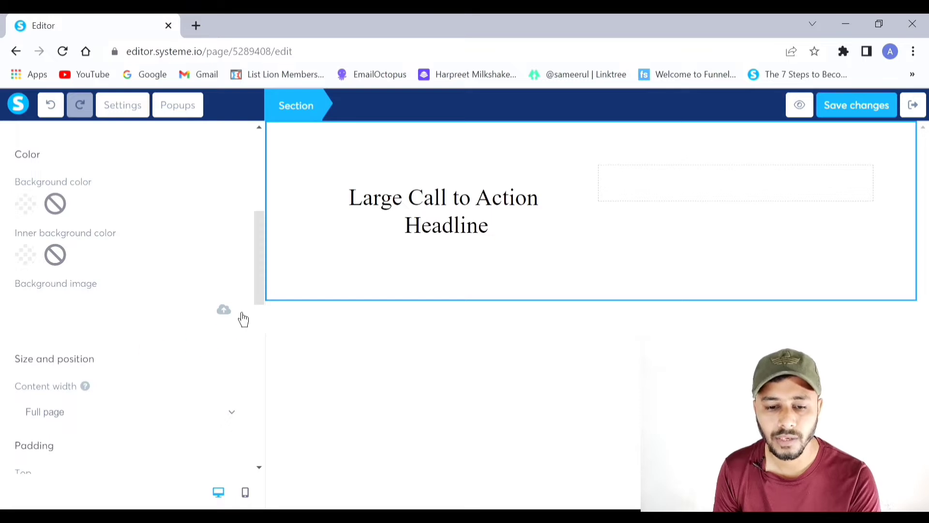
{"action": "left_click", "coordinate": [243, 320]}
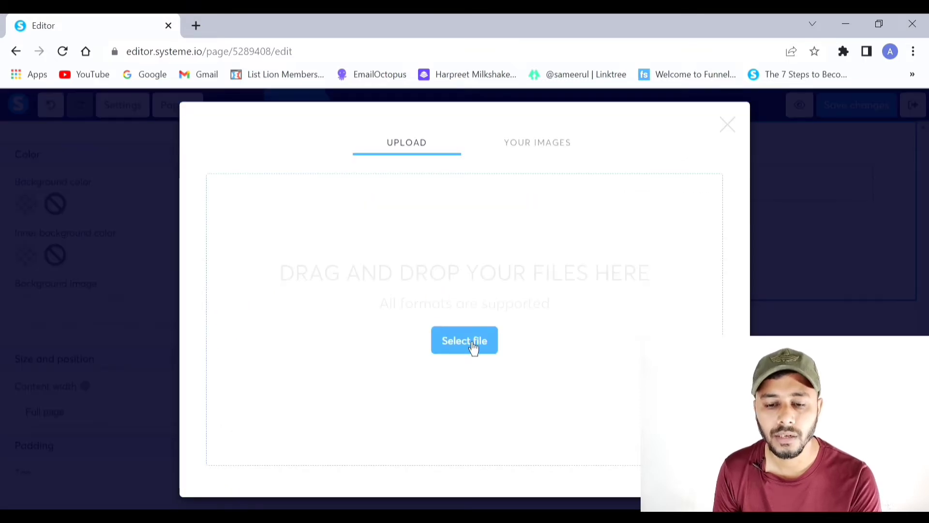
{"action": "left_click", "coordinate": [536, 148]}
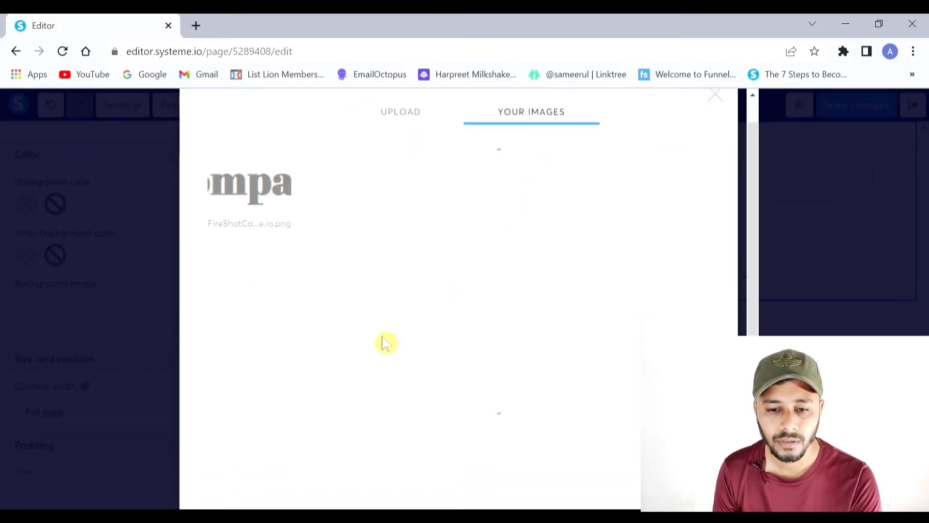
{"action": "left_click", "coordinate": [393, 151]}
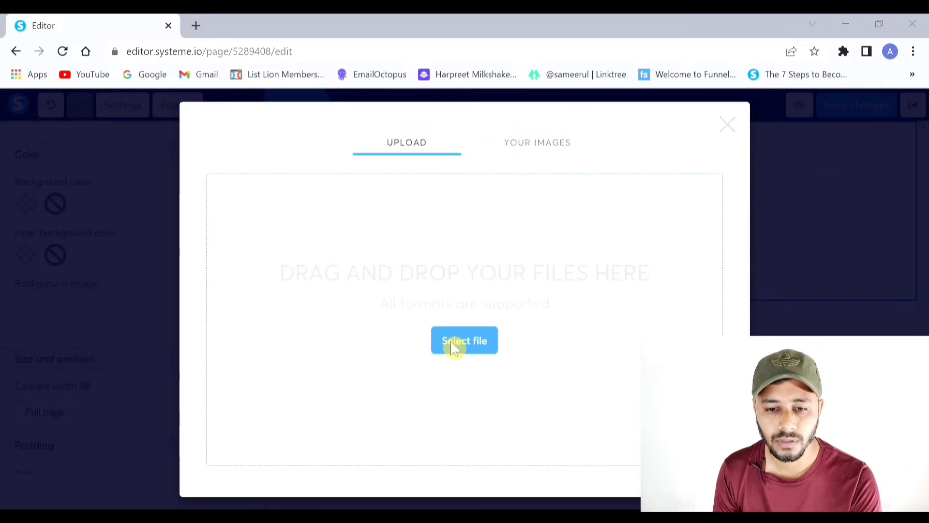
{"action": "left_click", "coordinate": [413, 514]}
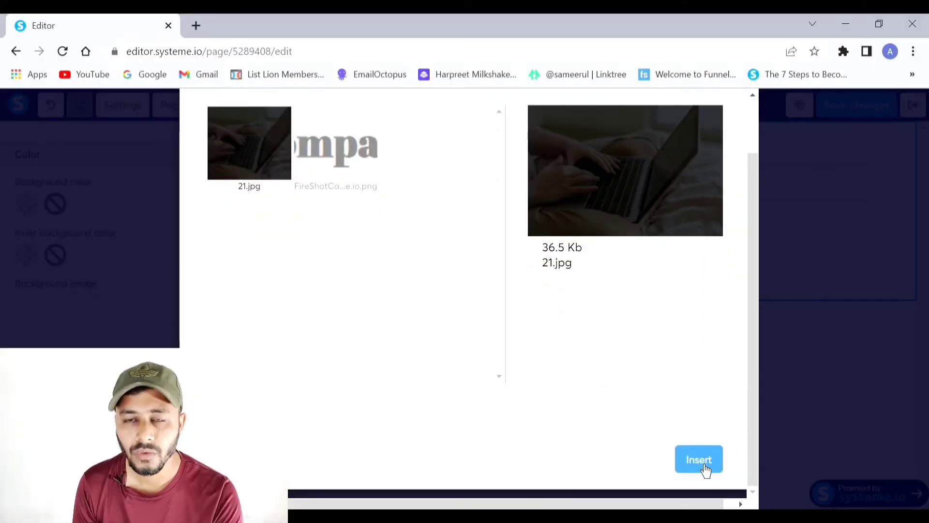
{"action": "left_click", "coordinate": [699, 460]}
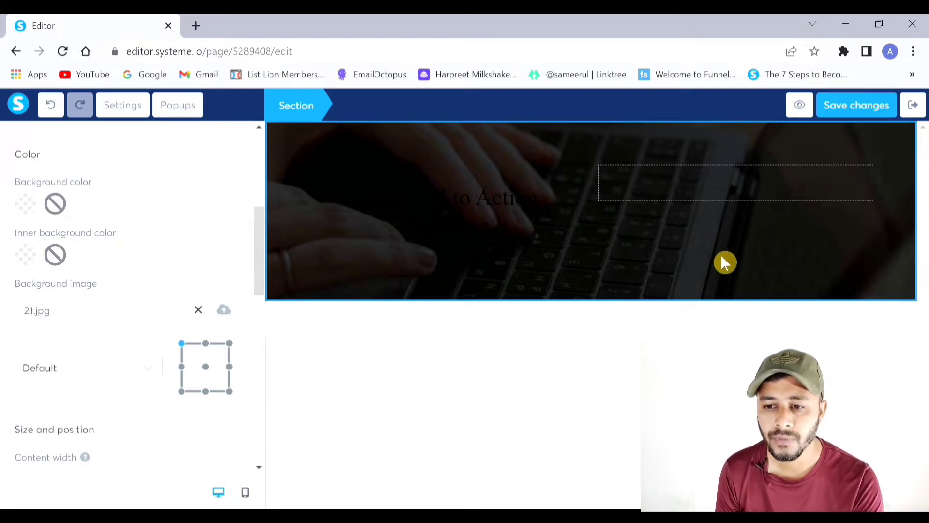
Preview the squeeze page, dismiss the preview notice and return to the editor.
{"action": "left_click", "coordinate": [806, 111]}
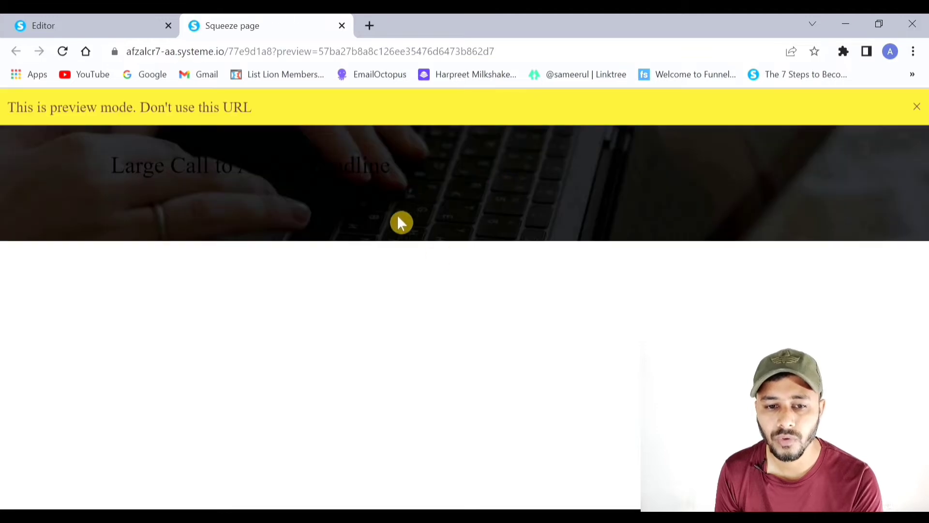
{"action": "left_click", "coordinate": [917, 107]}
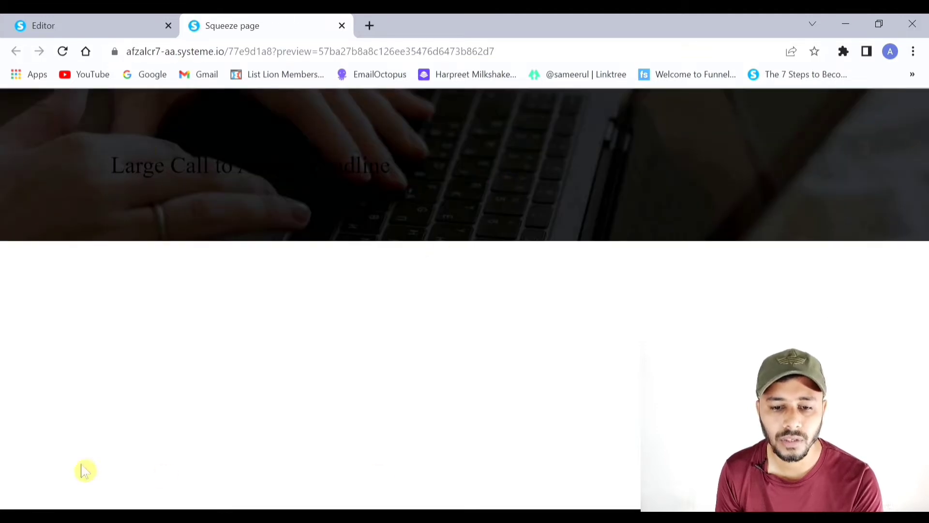
{"action": "left_click", "coordinate": [92, 26]}
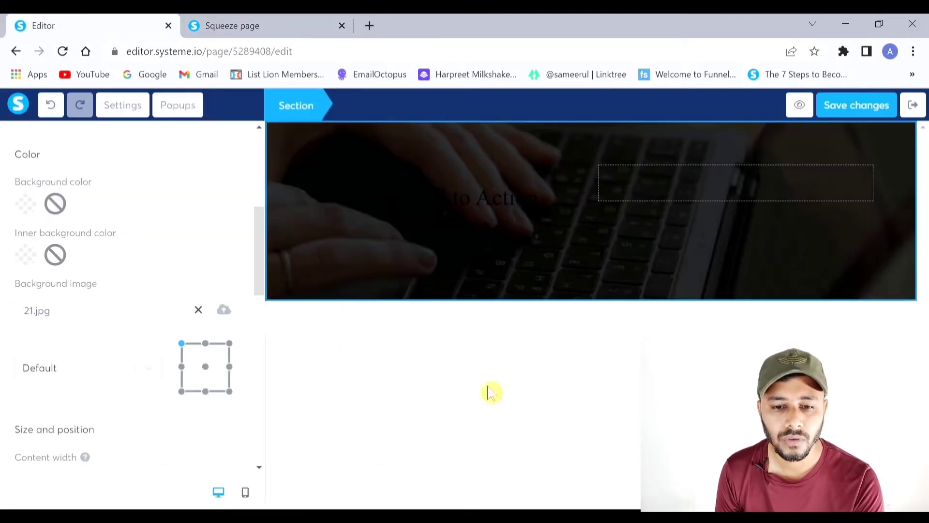
Set the position of the section's background image to the centre.
{"action": "left_click", "coordinate": [386, 408]}
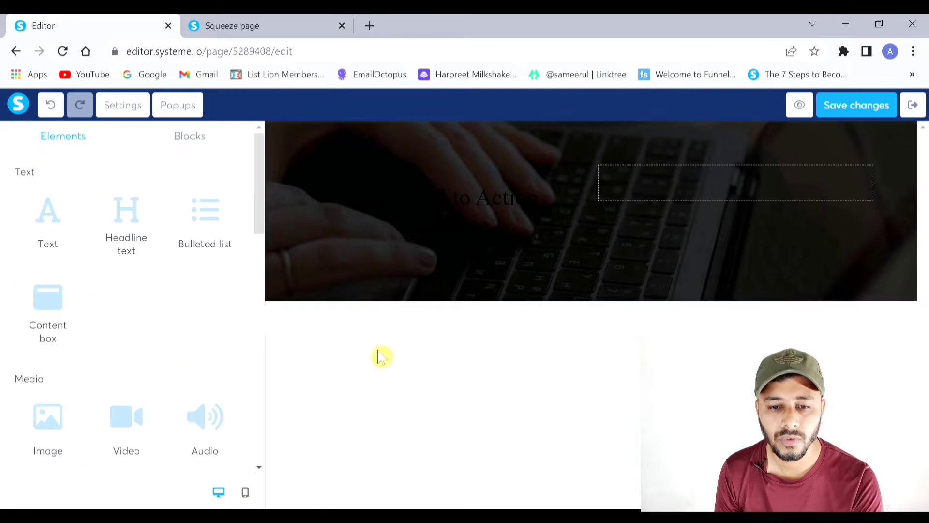
{"action": "left_click", "coordinate": [297, 148]}
{"action": "scroll", "coordinate": [78, 271], "scroll_direction": "down", "scroll_amount": 6}
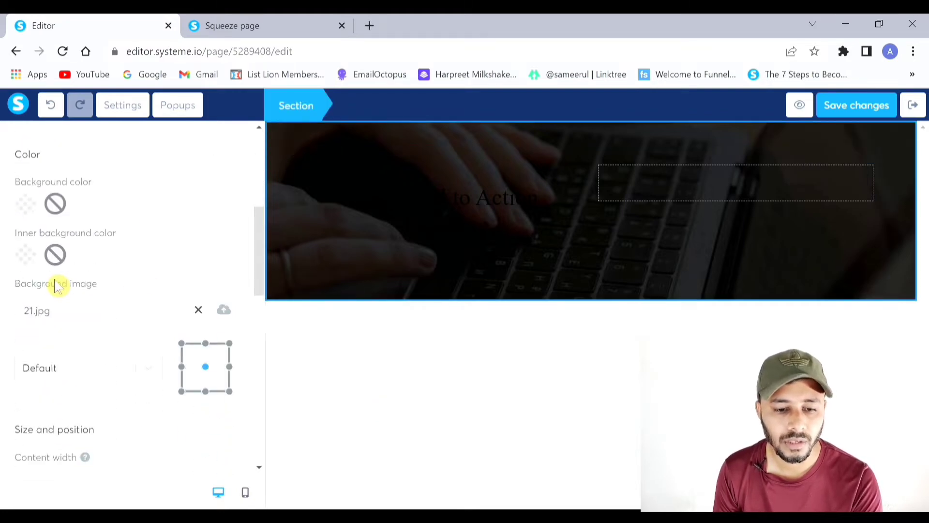
Set the section's padding to 100 at the top and 300 at the bottom.
{"action": "scroll", "coordinate": [57, 286], "scroll_direction": "down", "scroll_amount": 6}
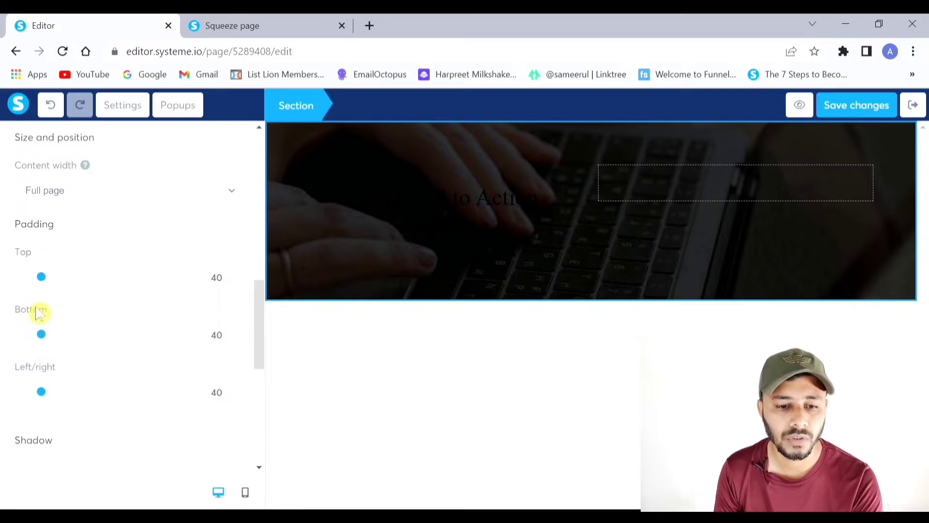
{"action": "left_click_drag", "start_coordinate": [50, 289], "coordinate": [85, 289]}
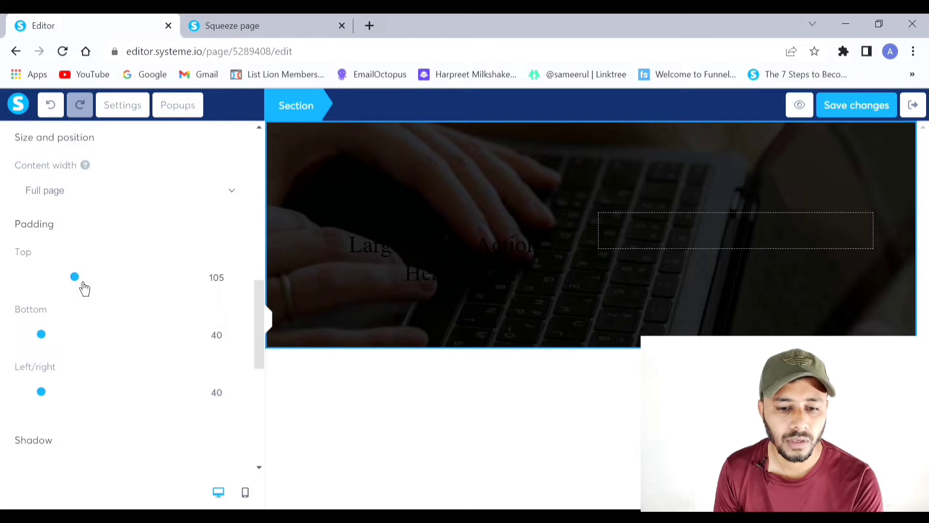
{"action": "left_click", "coordinate": [229, 282]}
{"action": "left_click", "coordinate": [230, 282]}
{"action": "left_click", "coordinate": [229, 282]}
{"action": "left_click", "coordinate": [229, 283]}
{"action": "left_click", "coordinate": [230, 282]}
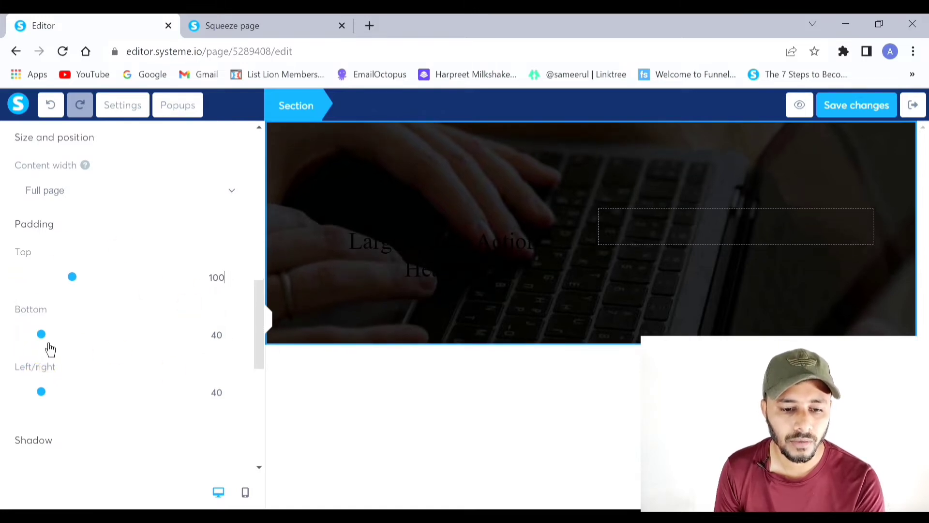
{"action": "left_click_drag", "start_coordinate": [43, 335], "coordinate": [204, 339]}
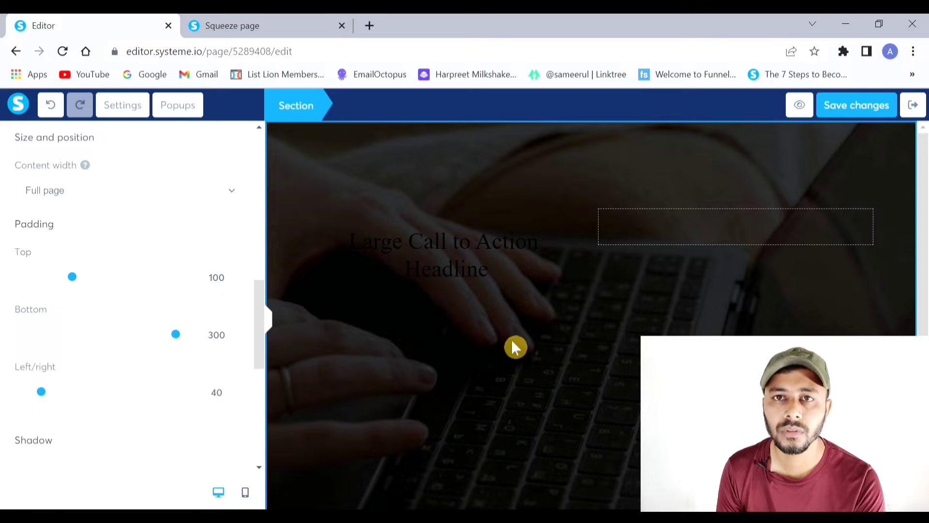
{"action": "left_click", "coordinate": [490, 416]}
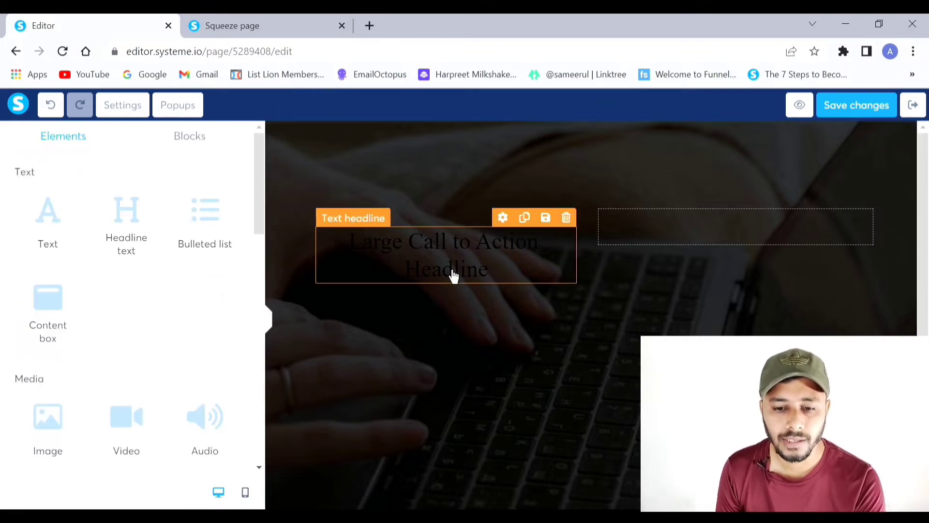
{"action": "left_click", "coordinate": [453, 276]}
{"action": "left_click_drag", "start_coordinate": [483, 271], "coordinate": [349, 241]}
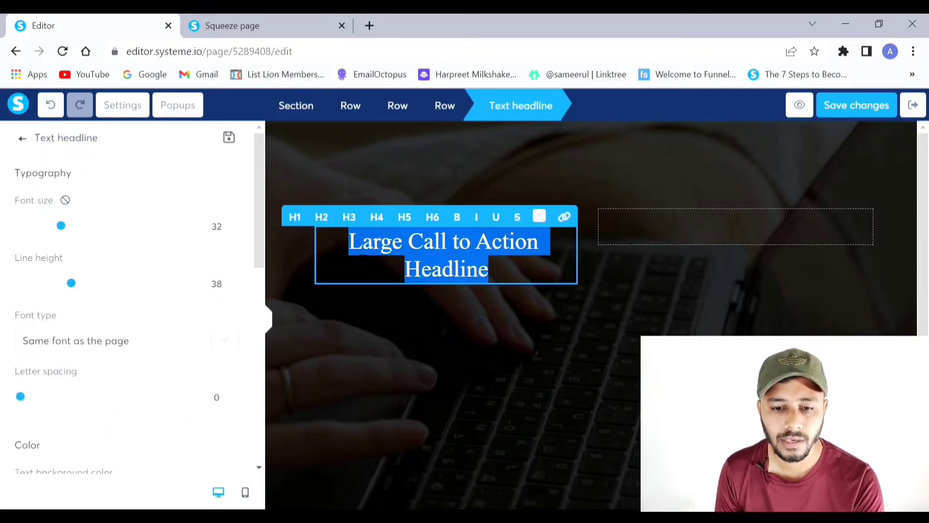
{"action": "left_click", "coordinate": [551, 220]}
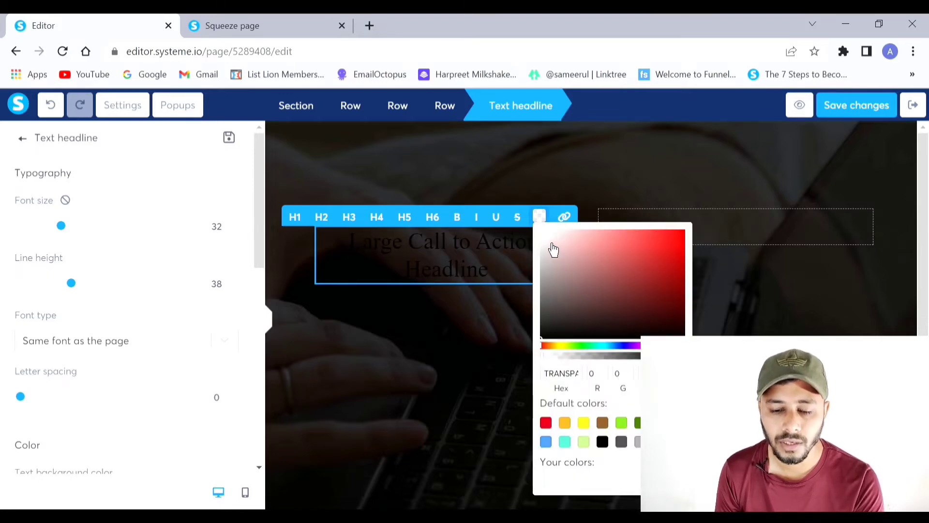
{"action": "left_click", "coordinate": [492, 305]}
{"action": "left_click", "coordinate": [479, 367]}
{"action": "left_click", "coordinate": [509, 283]}
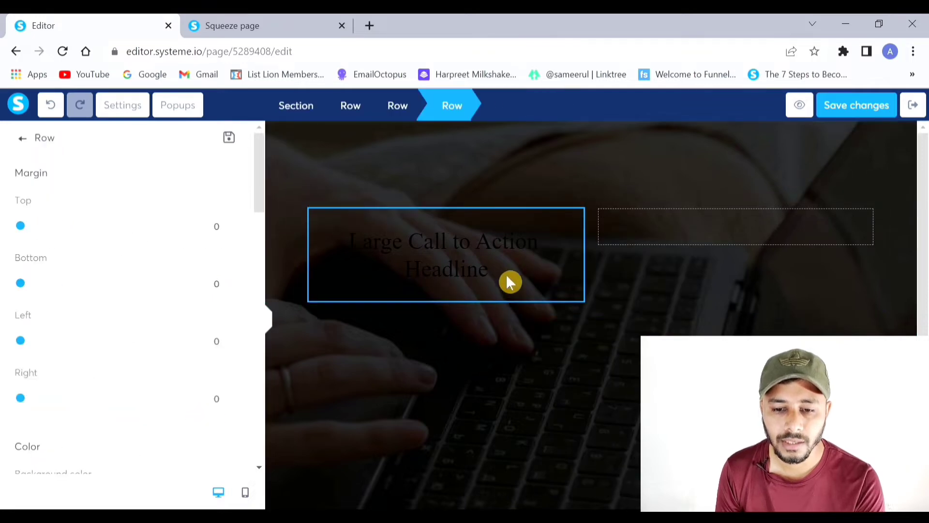
Change the text colour of the whole Large Call to Action Headline to white.
{"action": "left_click", "coordinate": [507, 283]}
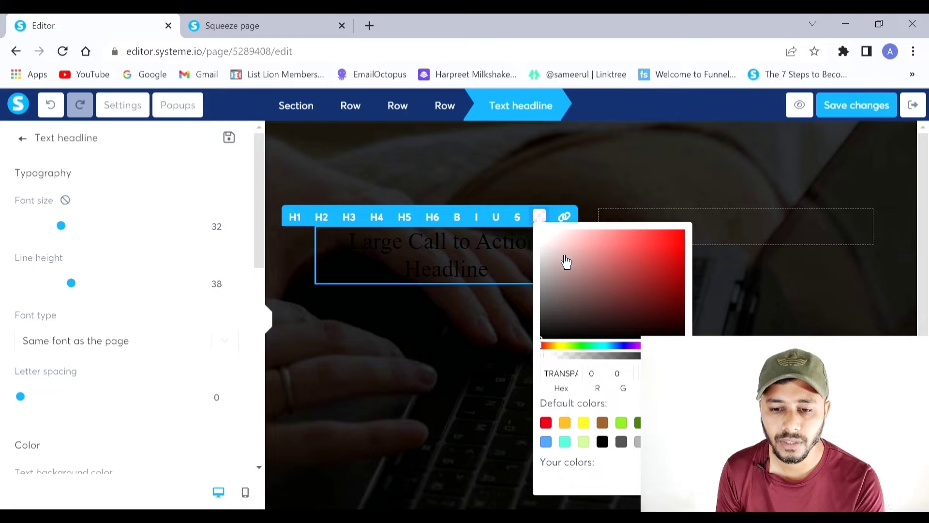
{"action": "left_click", "coordinate": [549, 246]}
{"action": "left_click", "coordinate": [396, 423]}
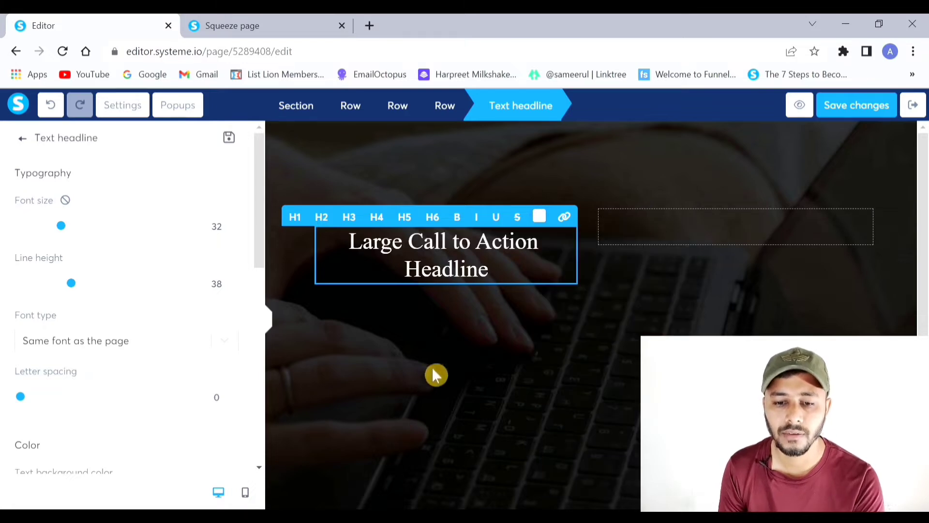
{"action": "left_click", "coordinate": [435, 373]}
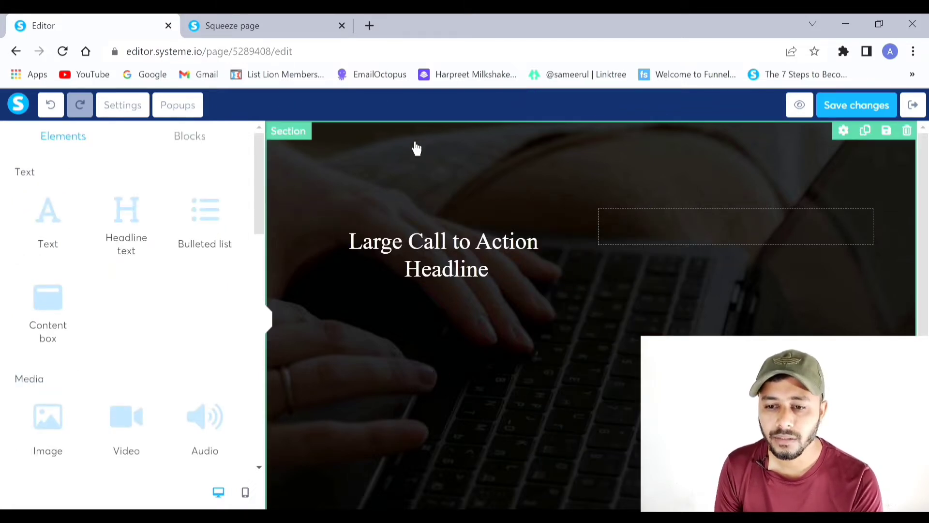
{"action": "scroll", "coordinate": [351, 370], "scroll_direction": "down", "scroll_amount": 1}
{"action": "scroll", "coordinate": [351, 371], "scroll_direction": "up", "scroll_amount": 1}
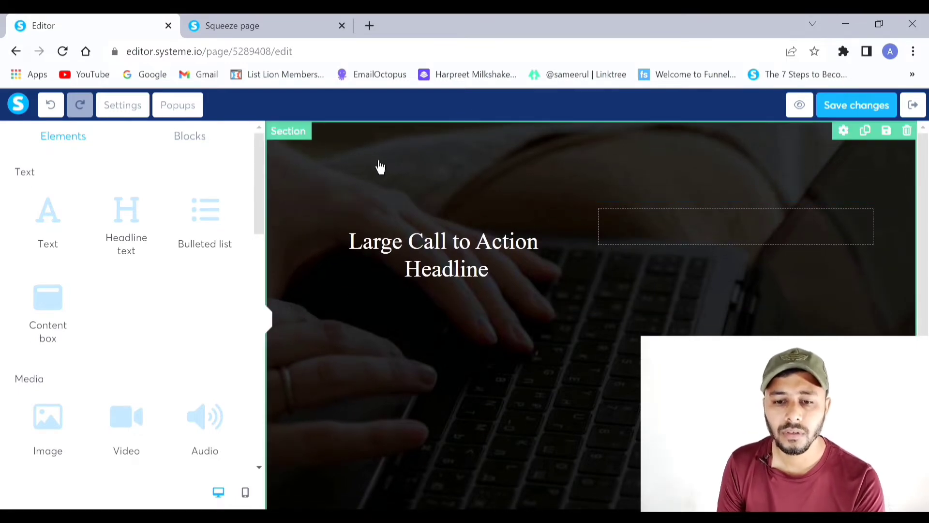
{"action": "scroll", "coordinate": [373, 166], "scroll_direction": "down", "scroll_amount": 1}
{"action": "scroll", "coordinate": [581, 193], "scroll_direction": "up", "scroll_amount": 1}
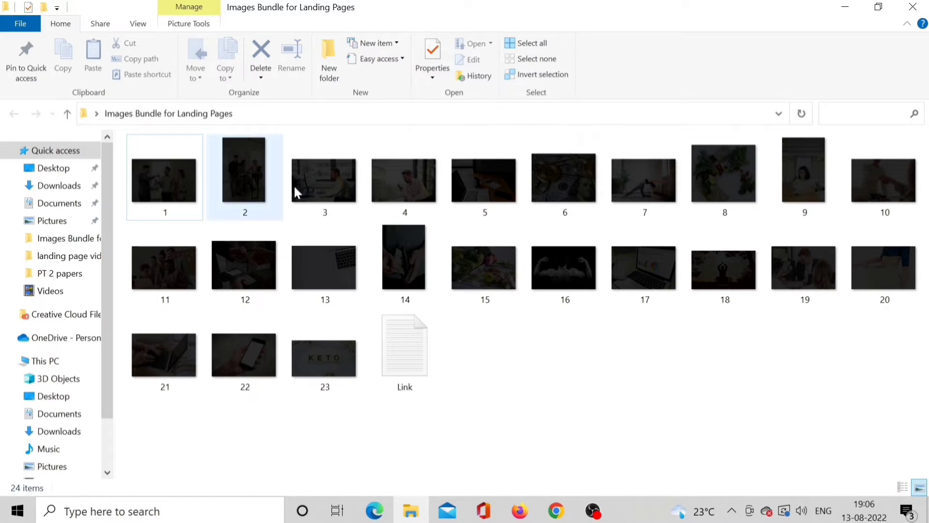
Replace the headline text with "FREE DOWNLOAD The 1-Page Email Marketing Guide".
{"action": "left_click", "coordinate": [476, 194]}
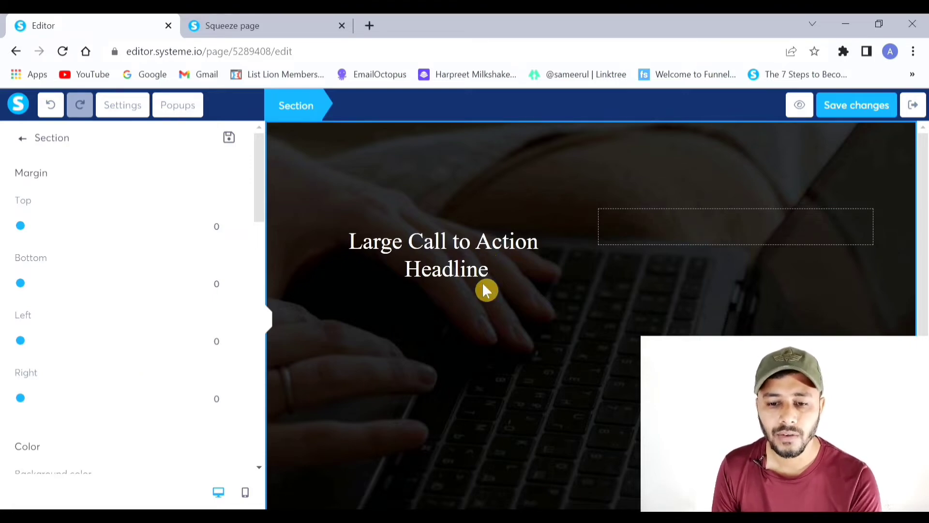
{"action": "left_click", "coordinate": [487, 263]}
{"action": "double_click", "coordinate": [505, 279]}
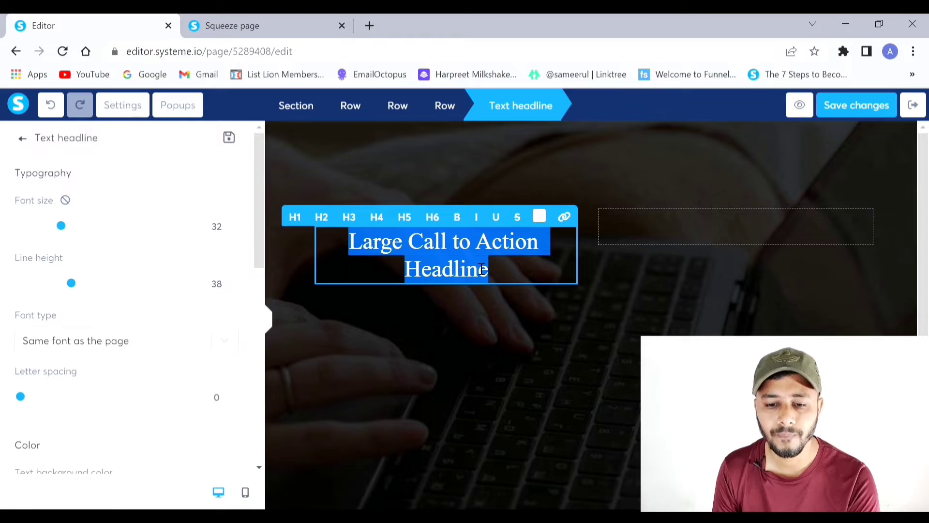
{"action": "type", "text": "FREE DOWNLOAD The Ultimate Email Marketing Guide"}
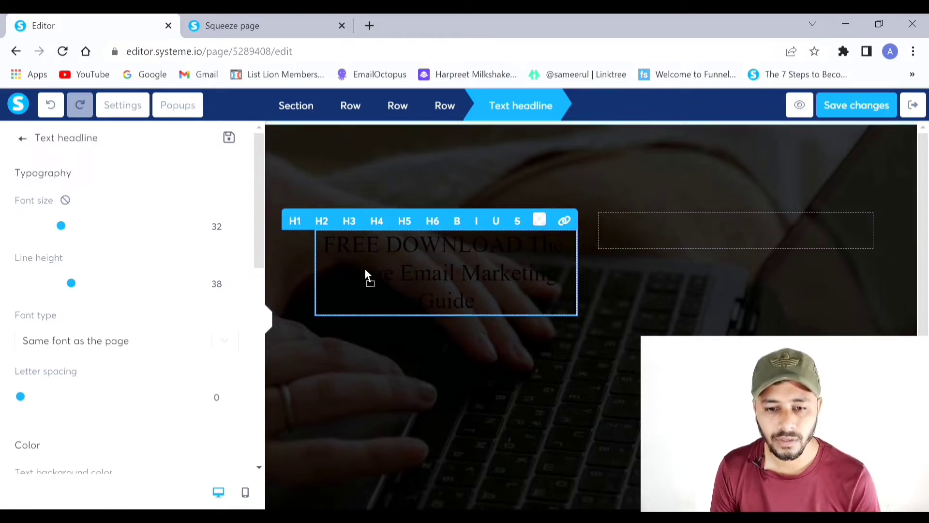
Colour the entire new headline text white.
{"action": "key", "text": "ctrl+a"}
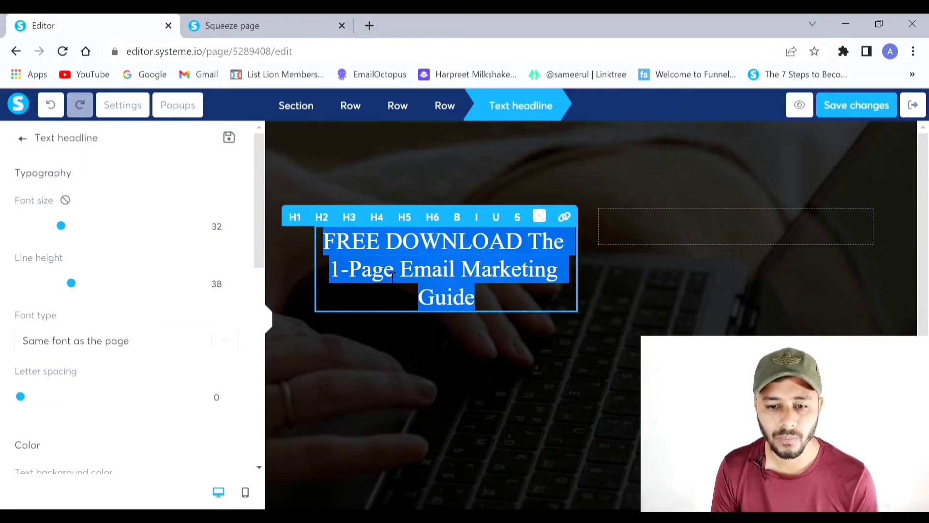
{"action": "left_click", "coordinate": [540, 216]}
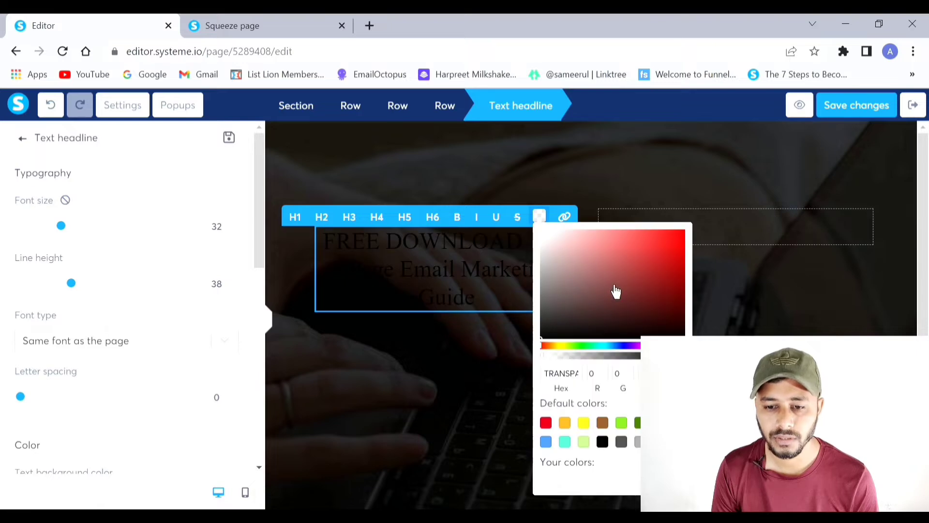
{"action": "left_click", "coordinate": [553, 247]}
{"action": "left_click", "coordinate": [768, 330]}
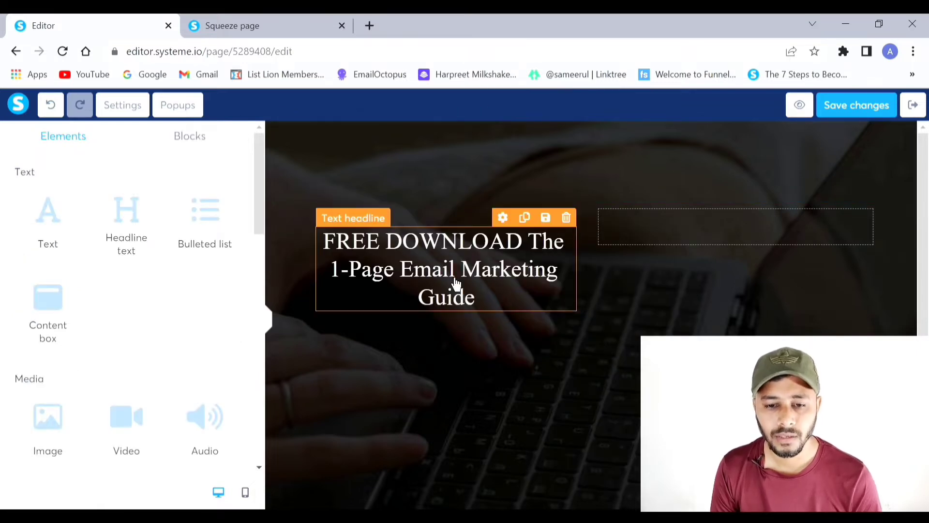
Format the entire FREE DOWNLOAD headline as heading level H3.
{"action": "left_click", "coordinate": [356, 241]}
{"action": "key", "text": "ctrl+a"}
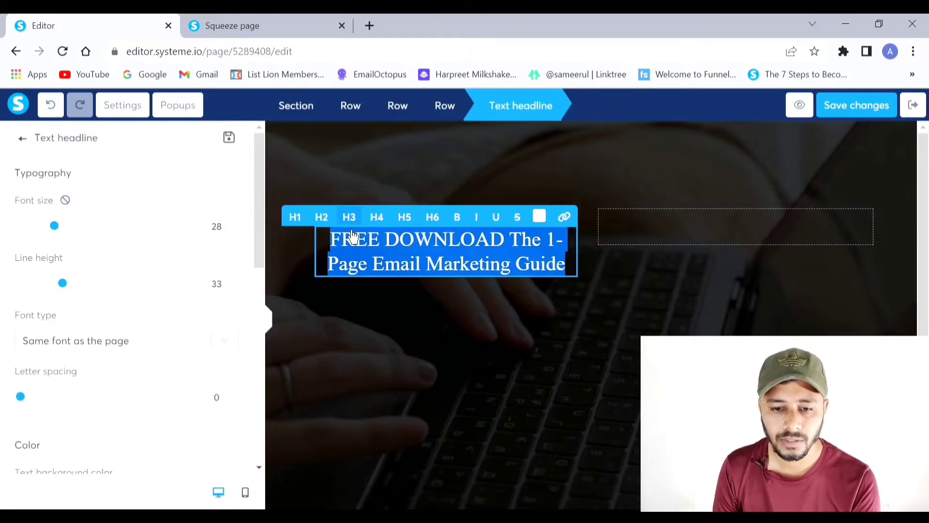
{"action": "left_click", "coordinate": [321, 216]}
{"action": "left_click", "coordinate": [349, 217]}
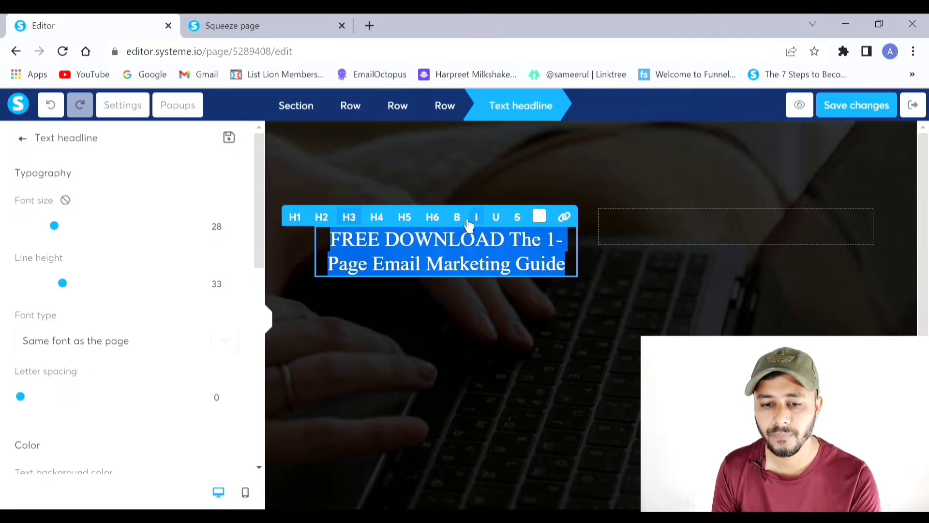
Set the font size of the FREE DOWNLOAD headline to 26.
{"action": "left_click", "coordinate": [561, 261]}
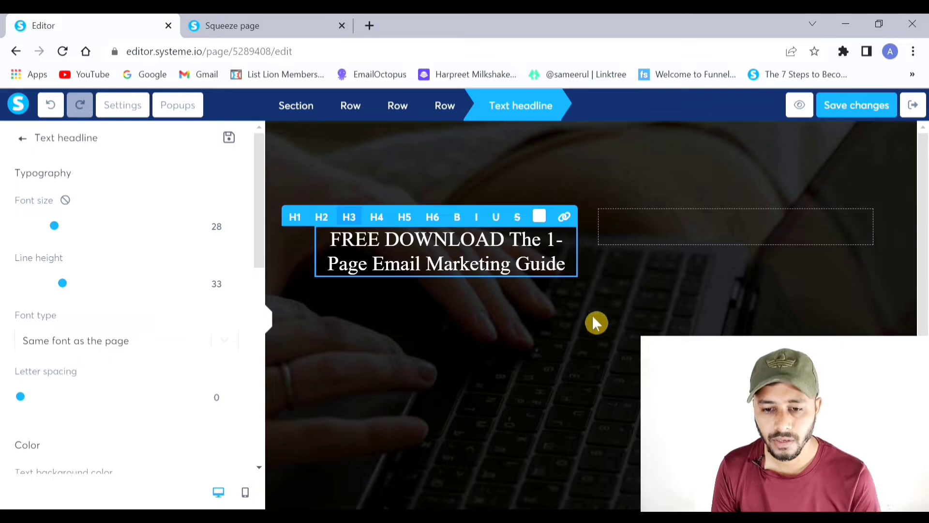
{"action": "left_click_drag", "start_coordinate": [575, 271], "coordinate": [343, 241]}
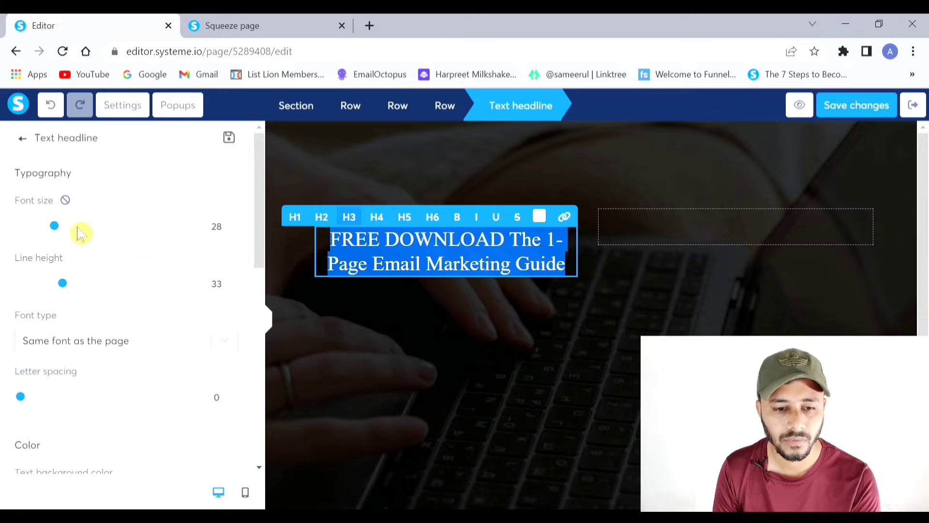
{"action": "left_click_drag", "start_coordinate": [63, 237], "coordinate": [60, 238]}
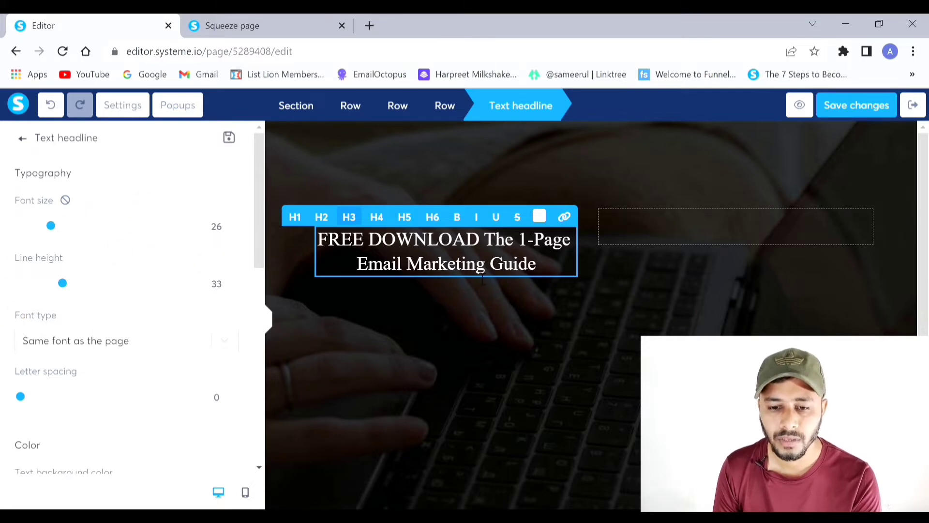
{"action": "left_click", "coordinate": [452, 342]}
Colour only the words "Email Marketing" in the headline yellow.
{"action": "triple_click", "coordinate": [458, 271]}
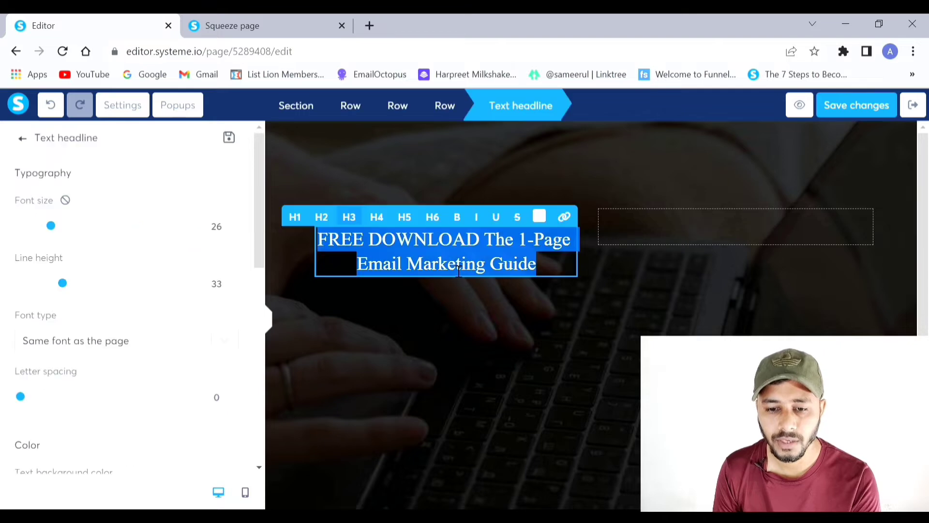
{"action": "left_click_drag", "start_coordinate": [487, 271], "coordinate": [367, 271]}
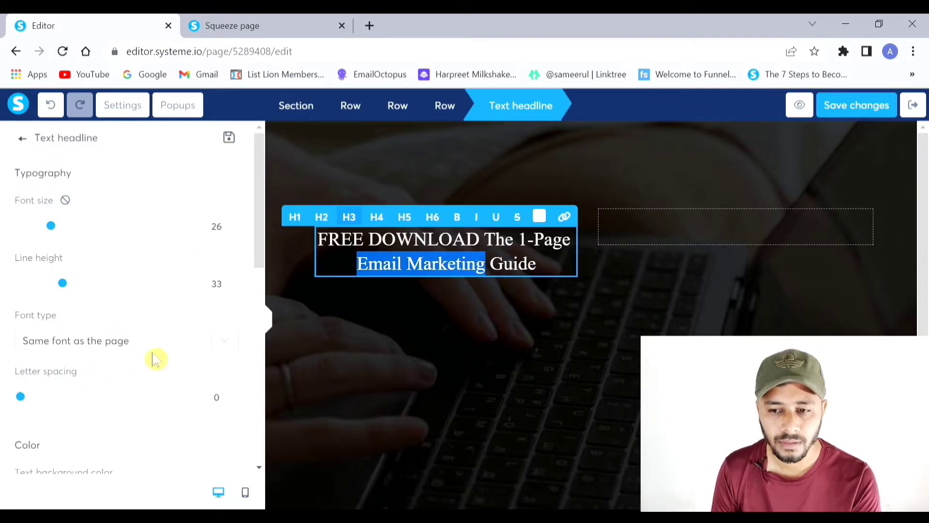
{"action": "left_click", "coordinate": [539, 216]}
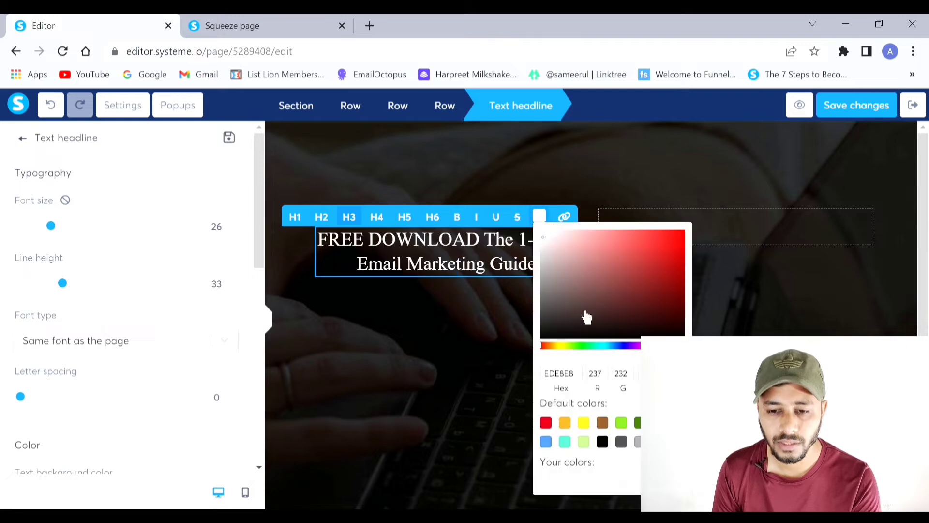
{"action": "left_click", "coordinate": [559, 345]}
{"action": "left_click", "coordinate": [659, 267]}
{"action": "left_click", "coordinate": [457, 331]}
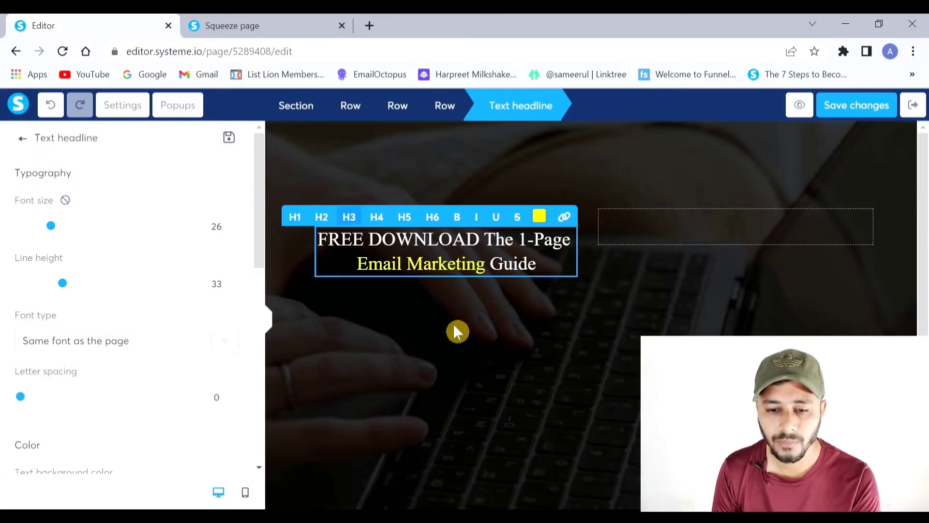
{"action": "left_click", "coordinate": [457, 331]}
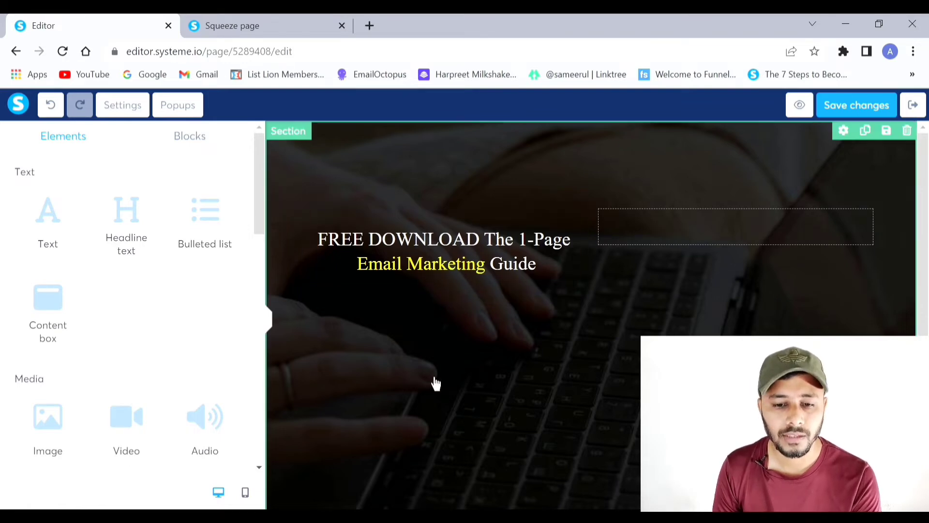
Add a text element below the headline and colour its placeholder text white.
{"action": "left_click_drag", "start_coordinate": [50, 224], "coordinate": [411, 271]}
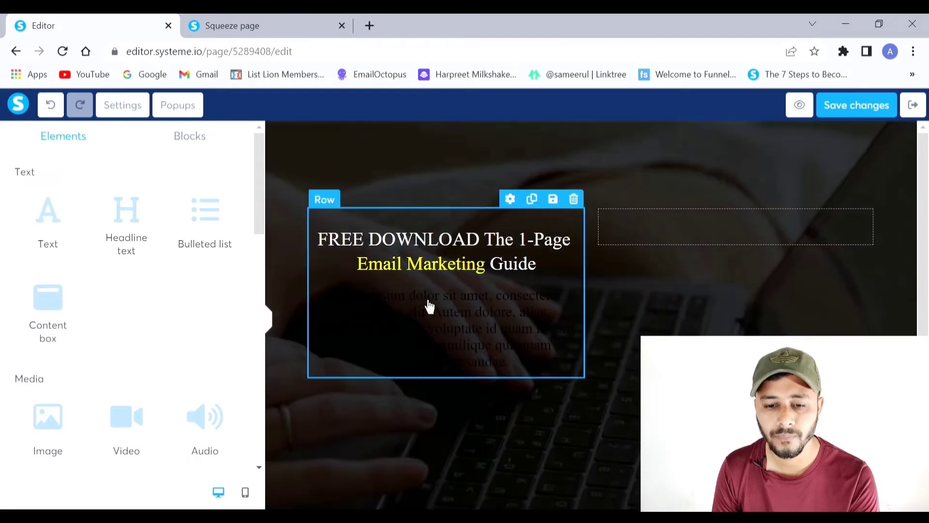
{"action": "left_click", "coordinate": [479, 320]}
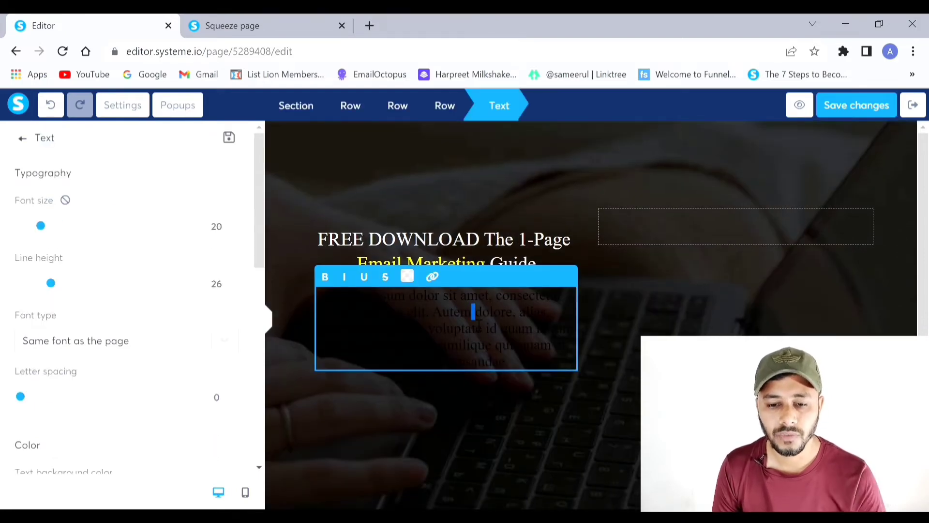
{"action": "key", "text": "ctrl+a"}
{"action": "left_click", "coordinate": [407, 276]}
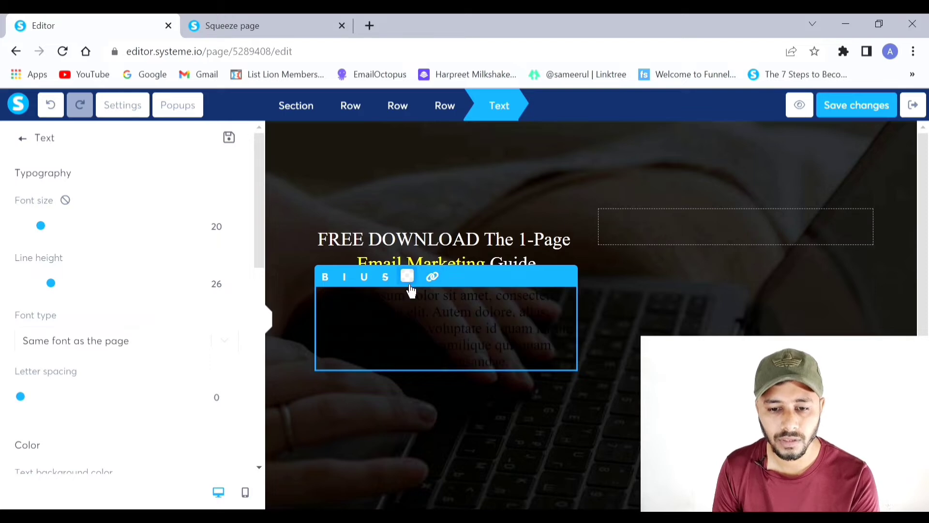
{"action": "left_click", "coordinate": [545, 217]}
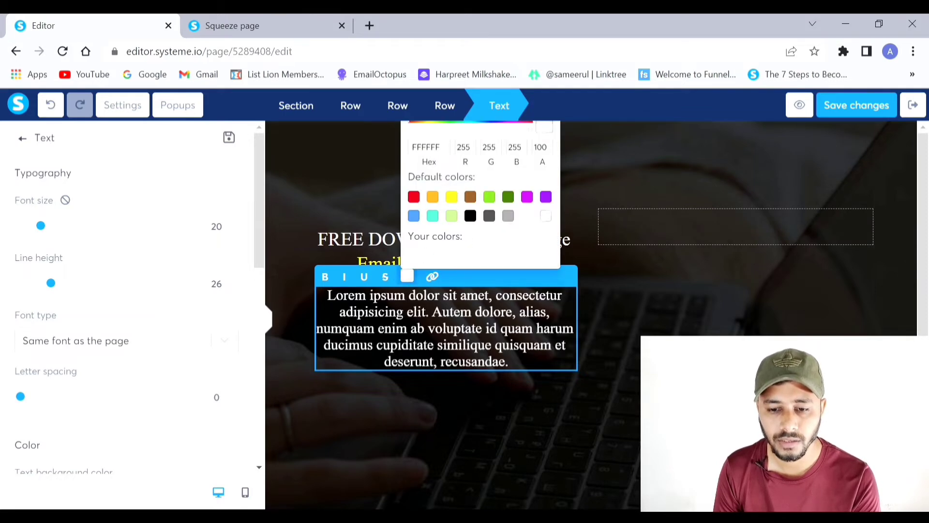
Replace the placeholder paragraph with "Grab your Guide to Generating Customers and clients From Scratch!".
{"action": "left_click_drag", "start_coordinate": [527, 373], "coordinate": [355, 317]}
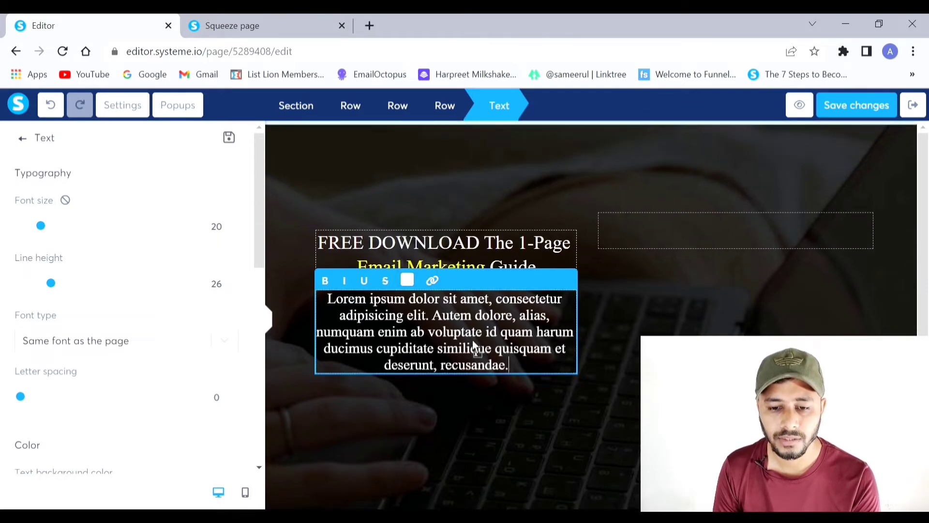
{"action": "left_click_drag", "start_coordinate": [473, 341], "coordinate": [472, 338]}
{"action": "key", "text": "ctrl+a"}
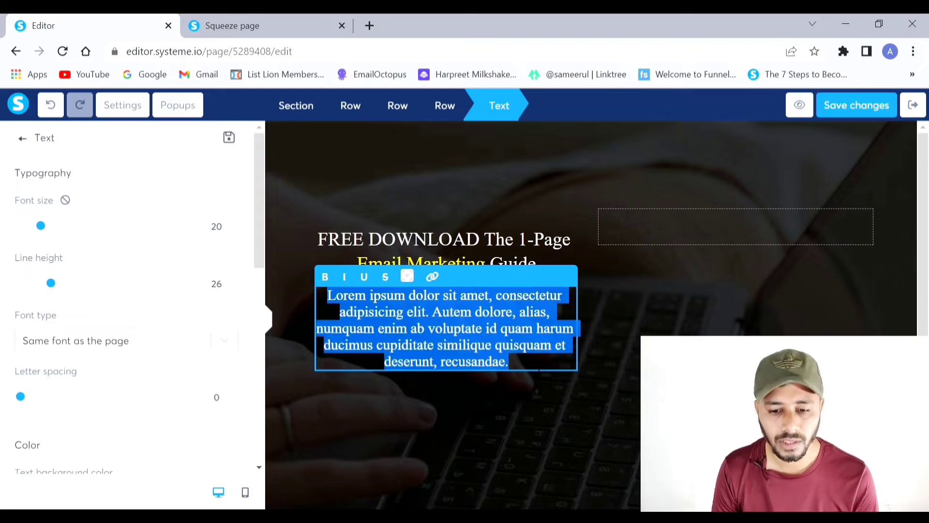
{"action": "key", "text": "ctrl+v"}
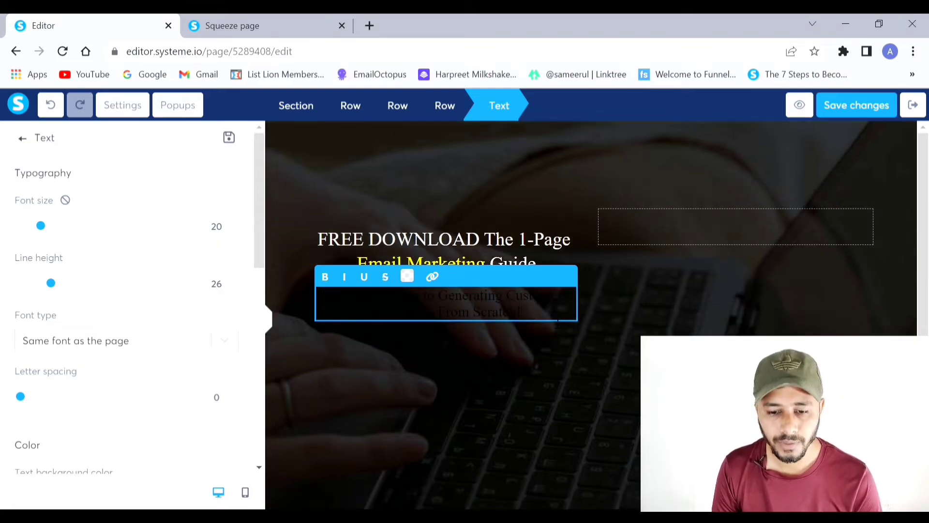
Colour the entire "Grab your Guide" text white.
{"action": "key", "text": "ctrl+a"}
{"action": "left_click", "coordinate": [407, 280]}
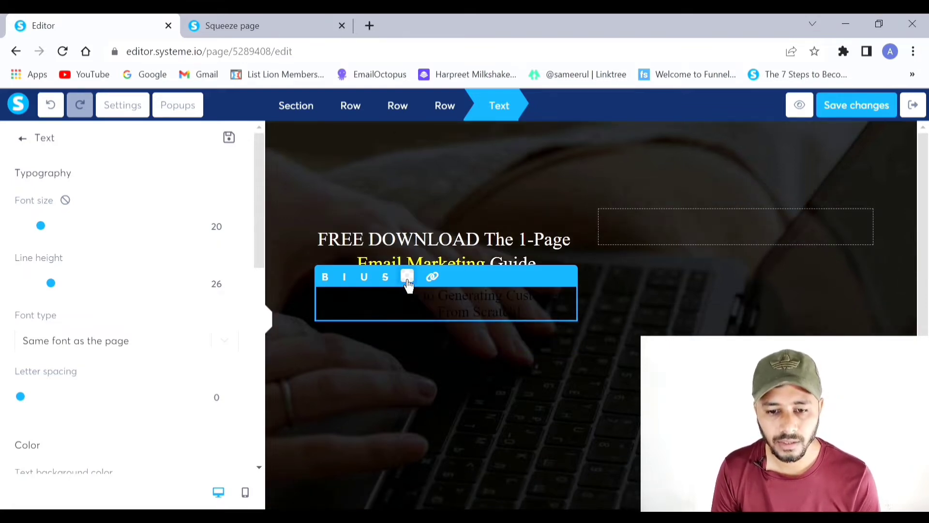
{"action": "left_click", "coordinate": [415, 288]}
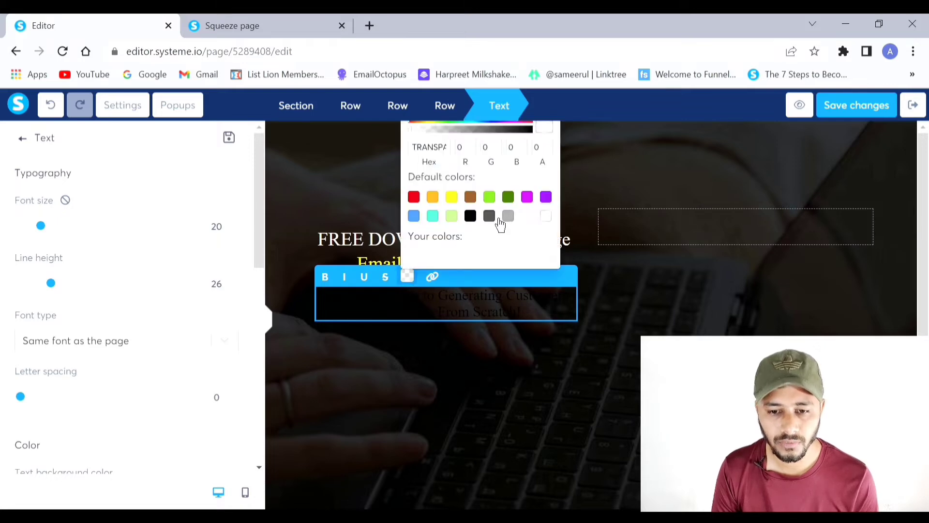
{"action": "left_click", "coordinate": [544, 217]}
{"action": "left_click", "coordinate": [649, 329]}
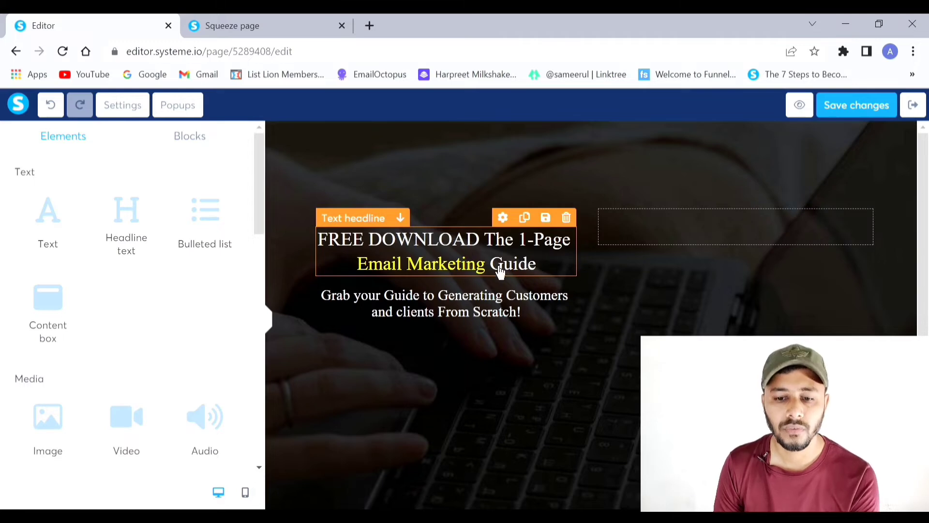
Change the headline's font to Oswald from Google Fonts.
{"action": "left_click", "coordinate": [544, 252]}
{"action": "left_click", "coordinate": [562, 274]}
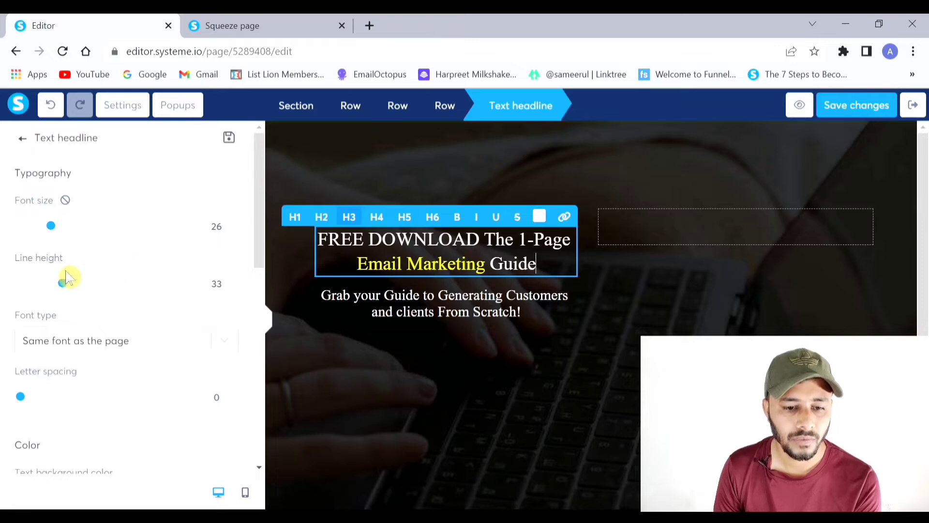
{"action": "left_click", "coordinate": [228, 340]}
{"action": "left_click", "coordinate": [77, 426]}
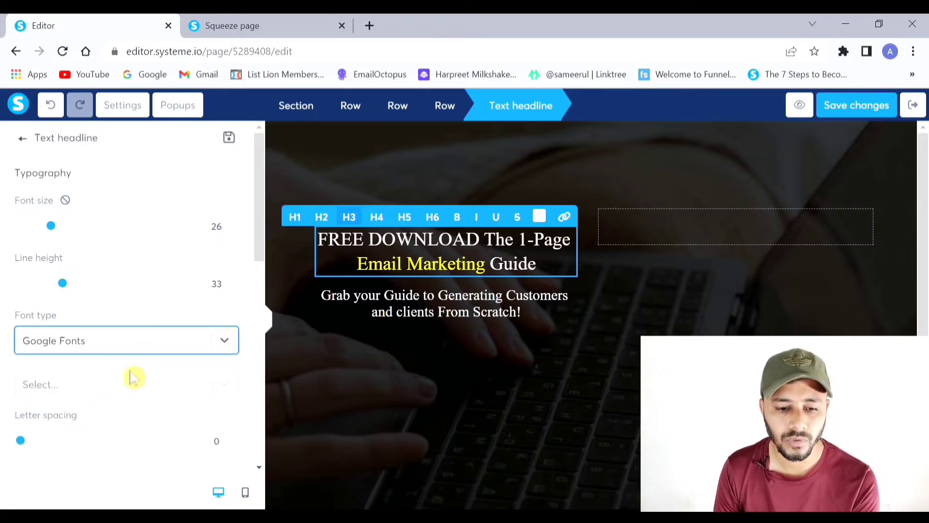
{"action": "left_click", "coordinate": [231, 388]}
{"action": "scroll", "coordinate": [154, 370], "scroll_direction": "down", "scroll_amount": 3}
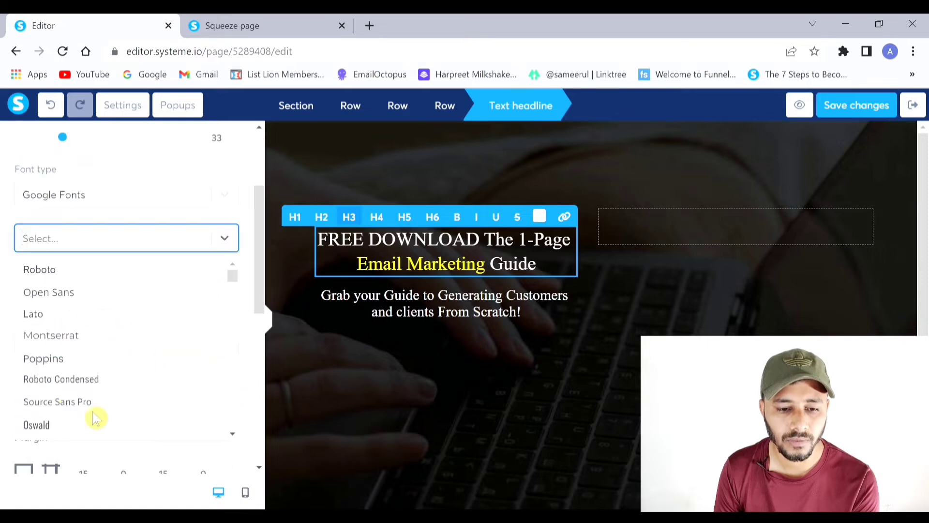
{"action": "left_click", "coordinate": [65, 426]}
{"action": "left_click", "coordinate": [590, 349]}
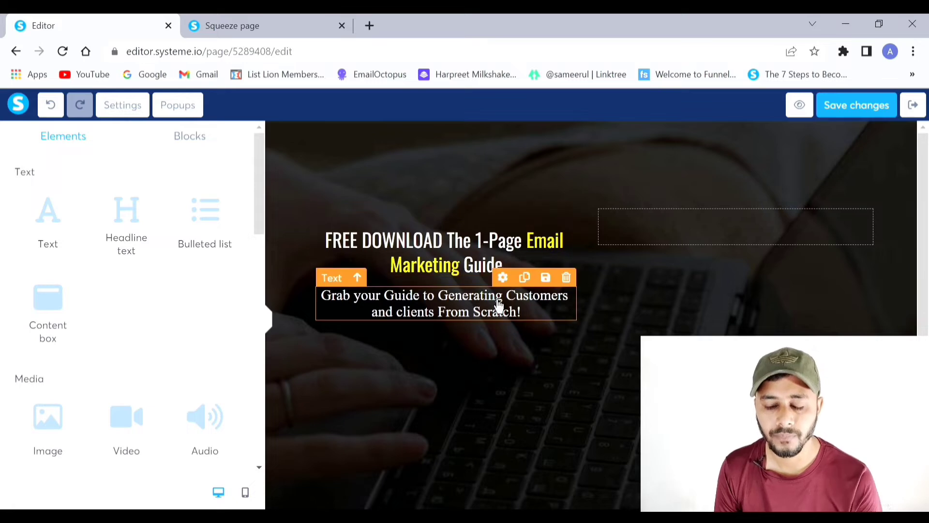
Change the font of the "Grab your Guide" text to the Google font Oswald.
{"action": "triple_click", "coordinate": [547, 316]}
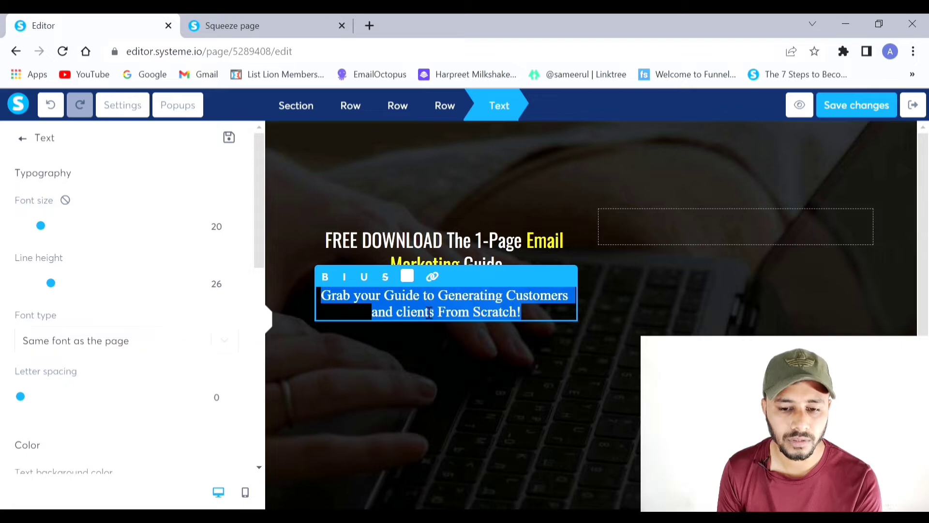
{"action": "left_click", "coordinate": [238, 341]}
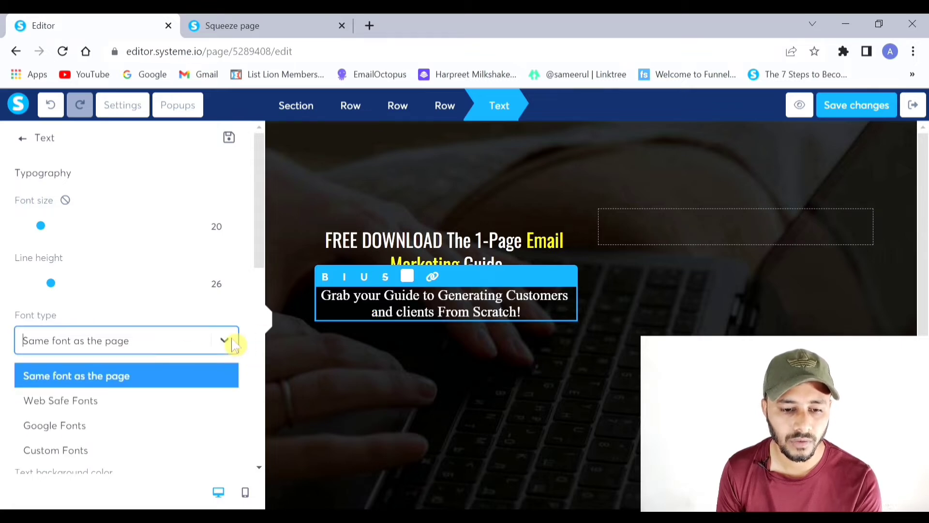
{"action": "left_click", "coordinate": [103, 429]}
{"action": "left_click", "coordinate": [236, 387]}
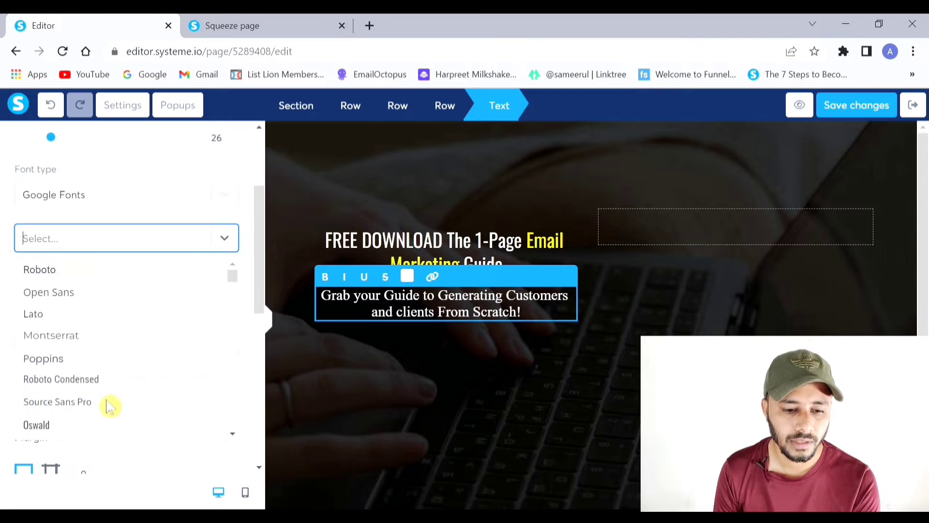
{"action": "left_click", "coordinate": [63, 426]}
{"action": "left_click", "coordinate": [558, 337]}
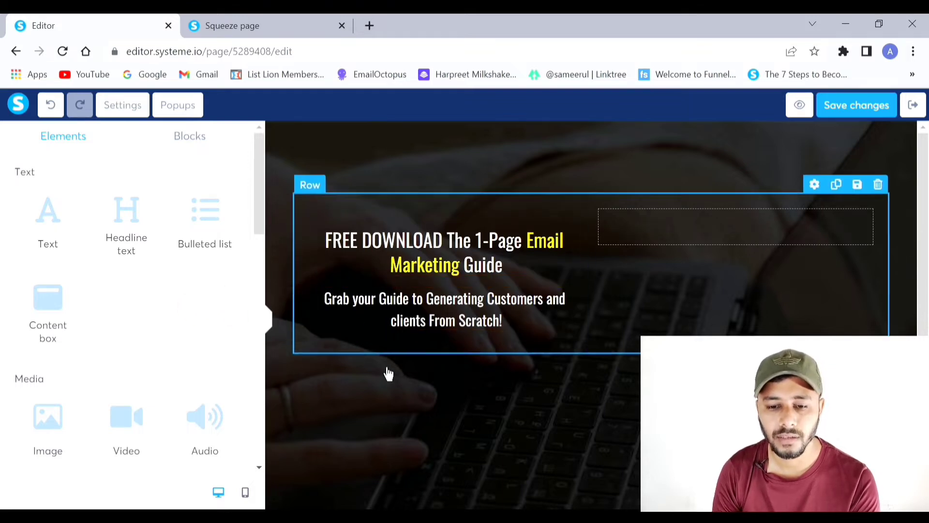
Add a form input below the "Grab your Guide" text and duplicate it.
{"action": "scroll", "coordinate": [165, 283], "scroll_direction": "down", "scroll_amount": 6}
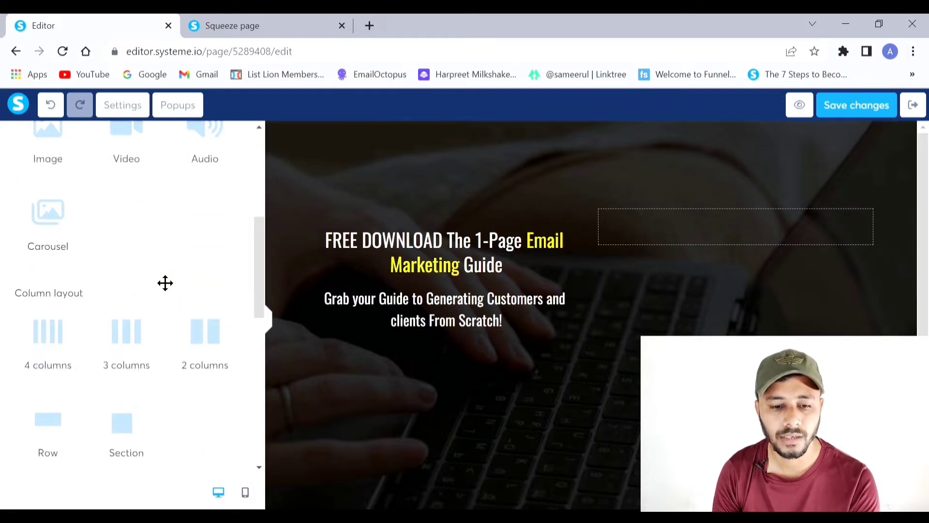
{"action": "scroll", "coordinate": [165, 283], "scroll_direction": "down", "scroll_amount": 3}
{"action": "scroll", "coordinate": [159, 285], "scroll_direction": "down", "scroll_amount": 3}
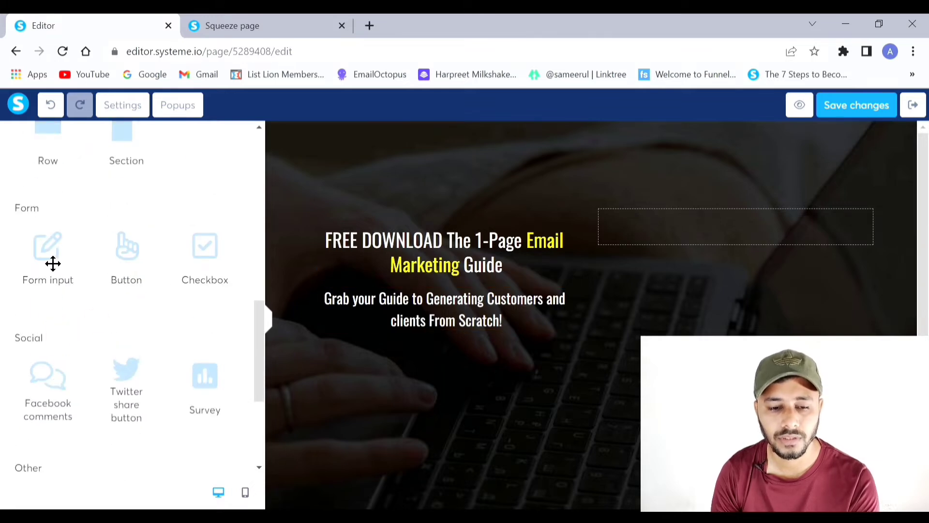
{"action": "left_click_drag", "start_coordinate": [53, 263], "coordinate": [419, 324]}
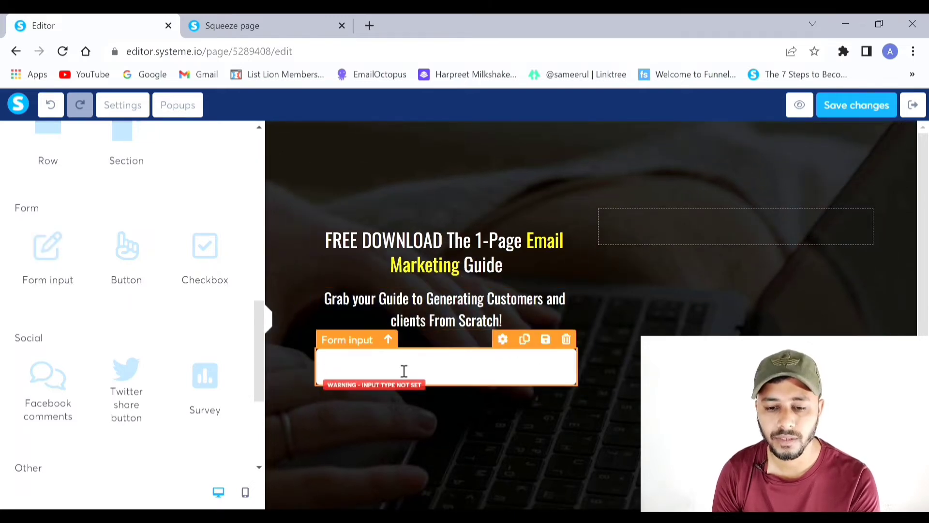
{"action": "left_click", "coordinate": [525, 339]}
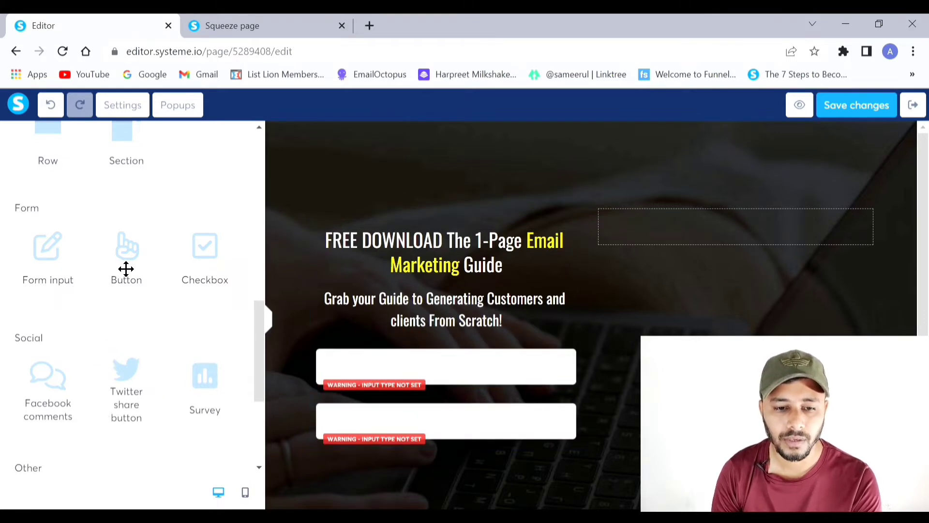
Add a button element below the two form inputs.
{"action": "left_click_drag", "start_coordinate": [130, 264], "coordinate": [137, 277]}
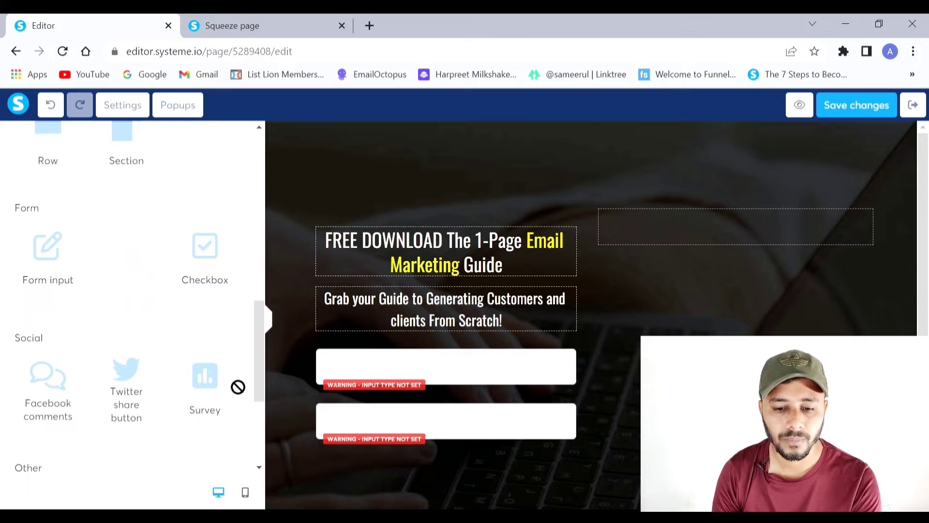
{"action": "left_click_drag", "start_coordinate": [238, 386], "coordinate": [404, 443]}
{"action": "scroll", "coordinate": [412, 392], "scroll_direction": "down", "scroll_amount": 3}
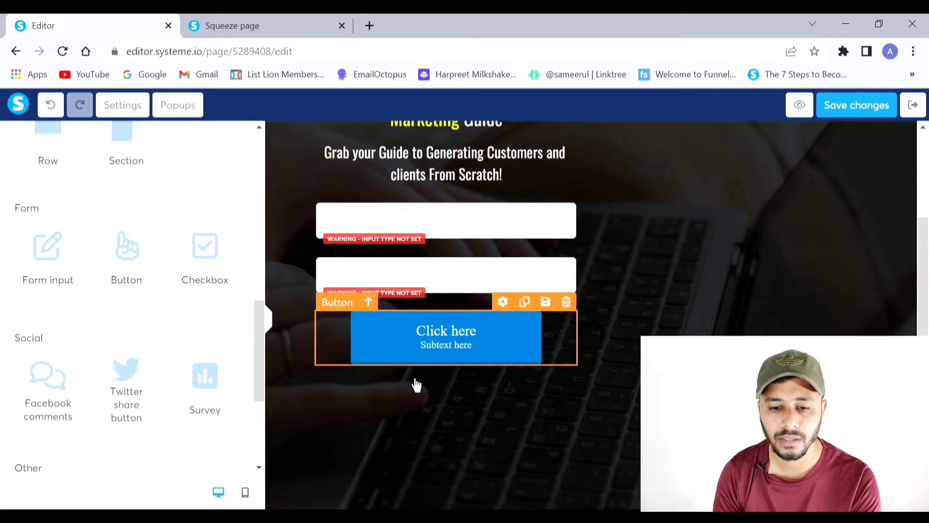
{"action": "scroll", "coordinate": [576, 359], "scroll_direction": "up", "scroll_amount": 3}
{"action": "scroll", "coordinate": [135, 286], "scroll_direction": "up", "scroll_amount": 10}
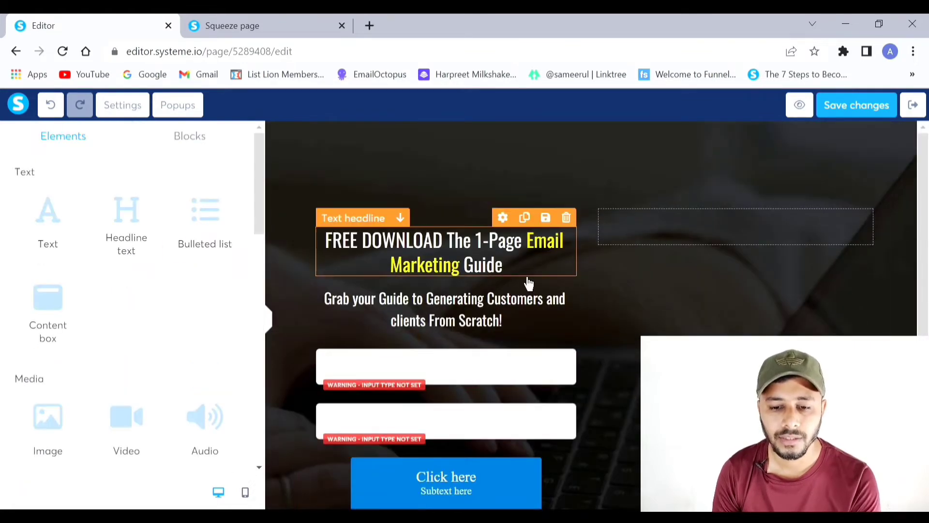
Set the upper form input's type to First name and its placeholder to "Your First Name".
{"action": "scroll", "coordinate": [528, 283], "scroll_direction": "down", "scroll_amount": 3}
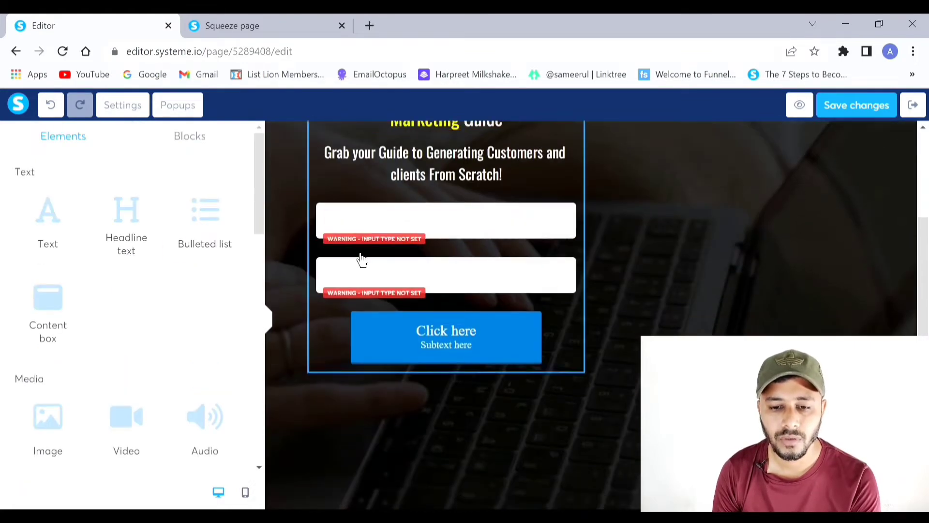
{"action": "left_click", "coordinate": [448, 230]}
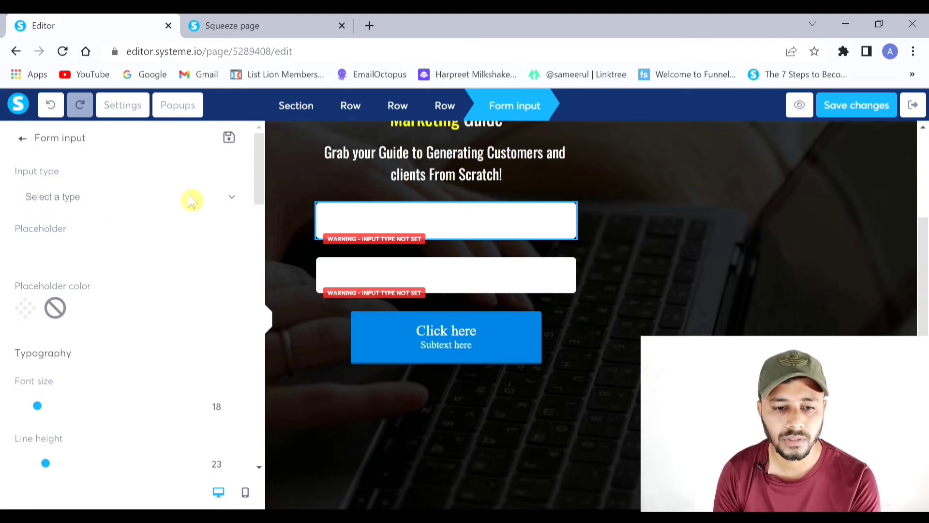
{"action": "left_click", "coordinate": [62, 287]}
{"action": "left_click", "coordinate": [112, 263]}
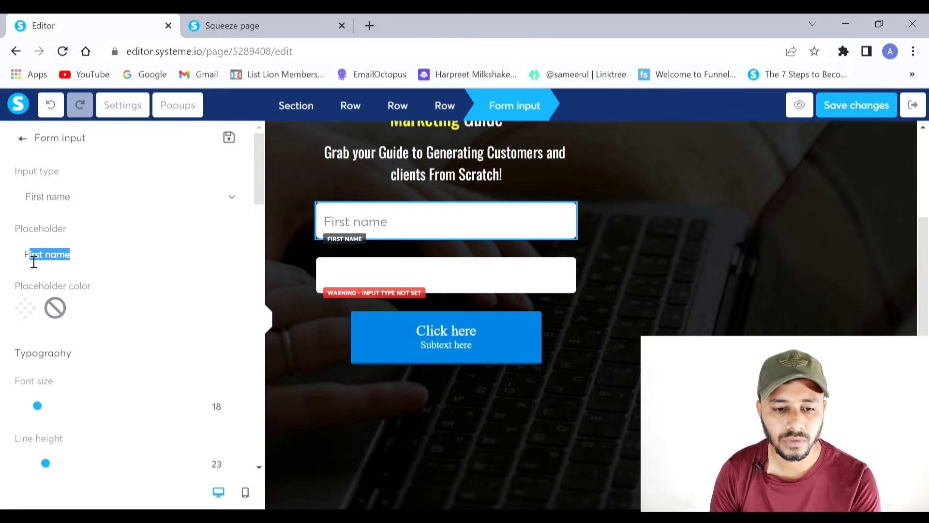
{"action": "left_click_drag", "start_coordinate": [34, 262], "coordinate": [20, 267]}
{"action": "type", "text": "Your"}
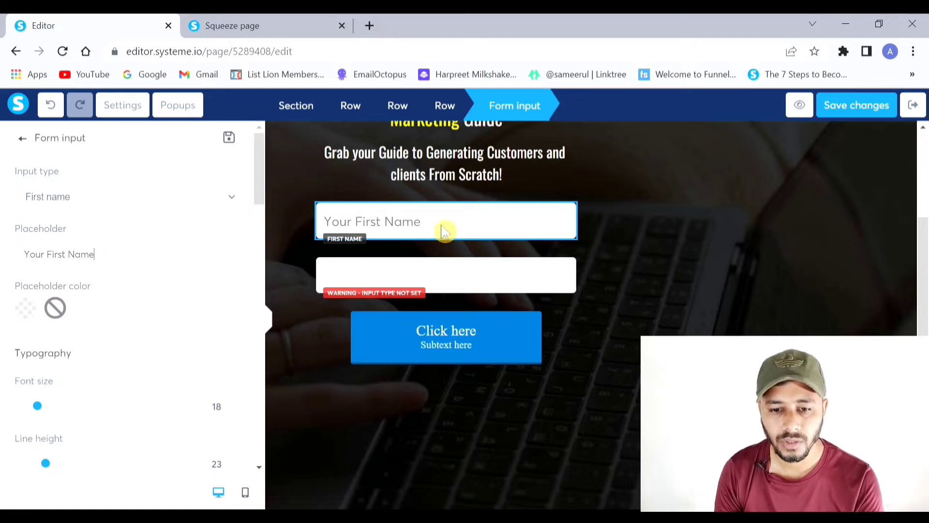
Set the second form input's type to Email and its placeholder to "Your Best Email".
{"action": "left_click", "coordinate": [430, 277]}
{"action": "left_click", "coordinate": [452, 290]}
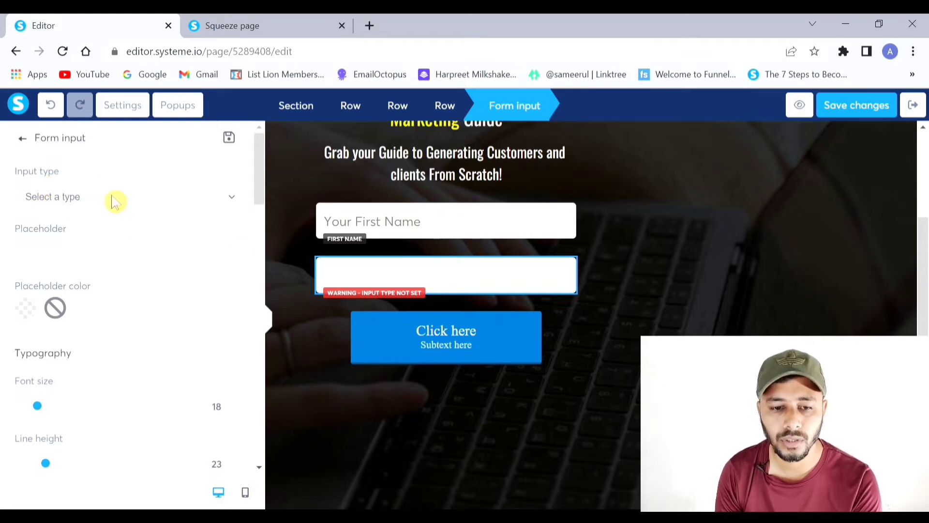
{"action": "left_click", "coordinate": [66, 273]}
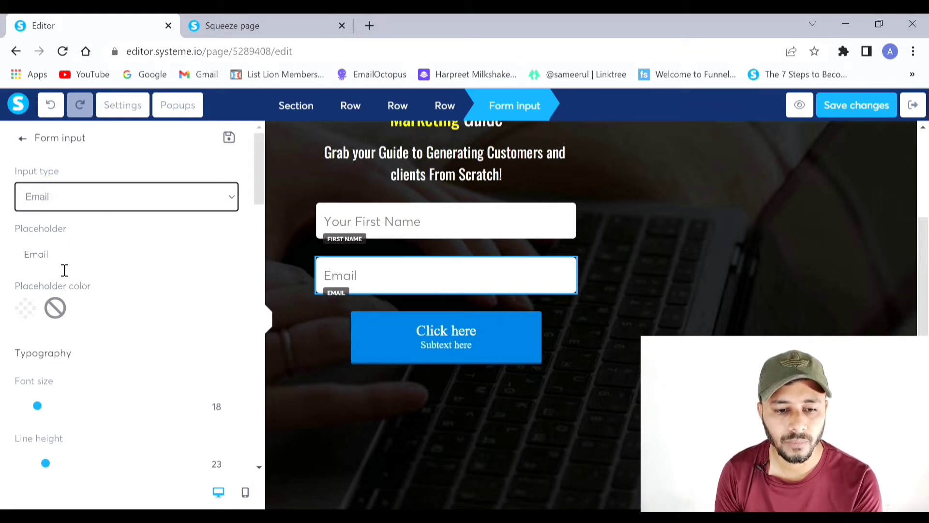
{"action": "left_click_drag", "start_coordinate": [95, 270], "coordinate": [10, 263]}
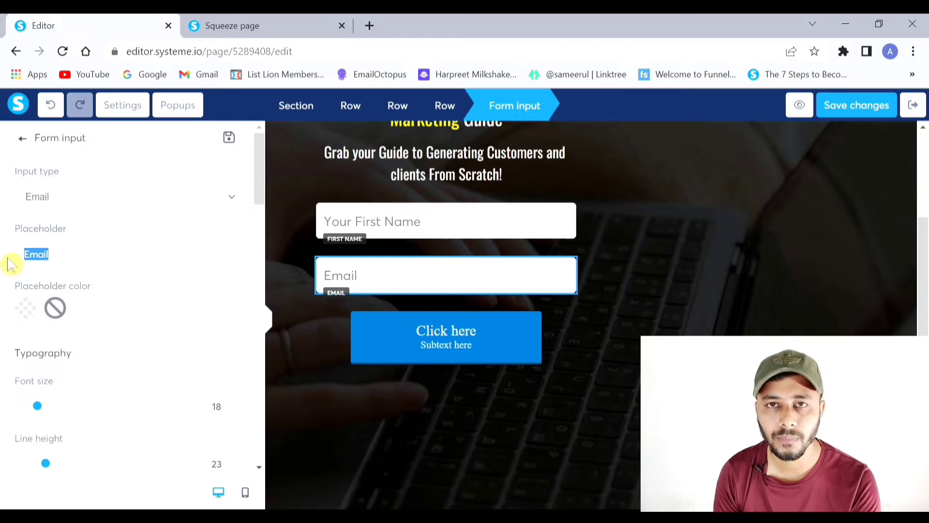
{"action": "type", "text": "Your Best"}
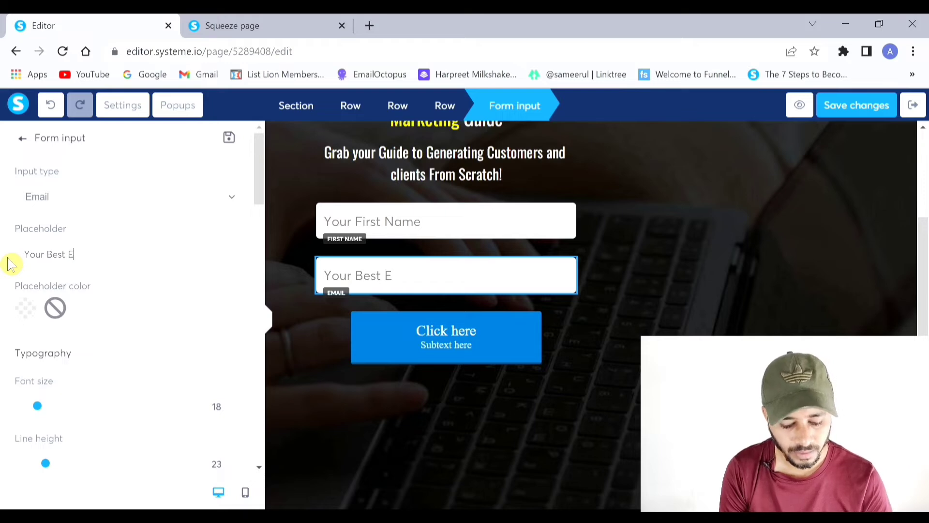
{"action": "left_click", "coordinate": [527, 275]}
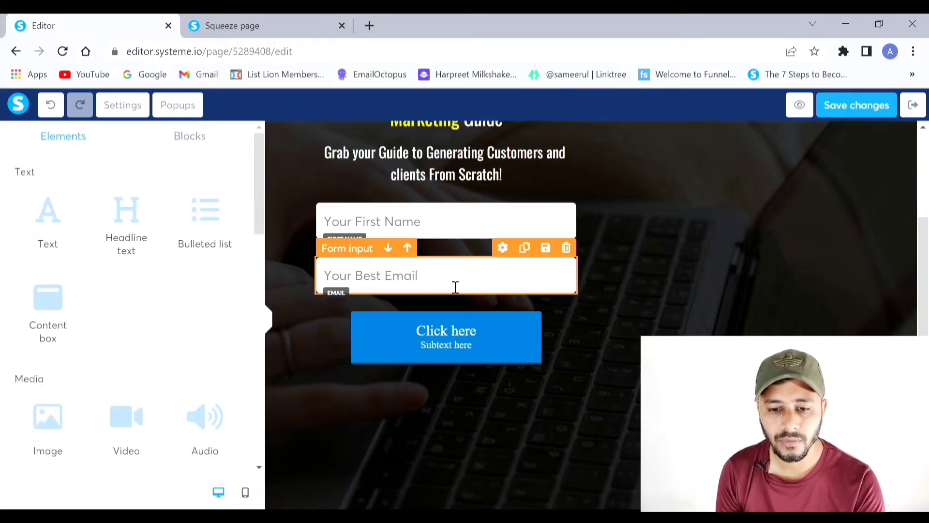
Set the button below the inputs to send the form and redirect users to the next step.
{"action": "scroll", "coordinate": [455, 287], "scroll_direction": "down", "scroll_amount": 2}
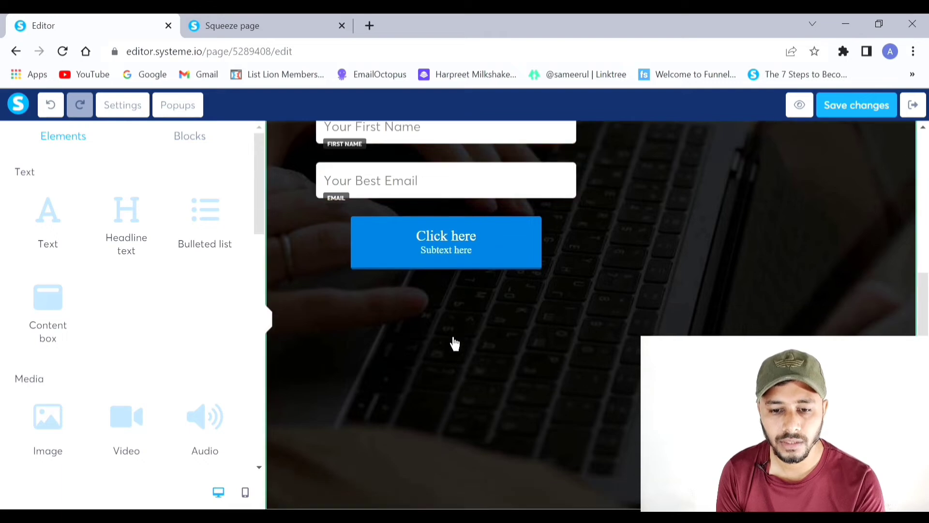
{"action": "left_click", "coordinate": [434, 260]}
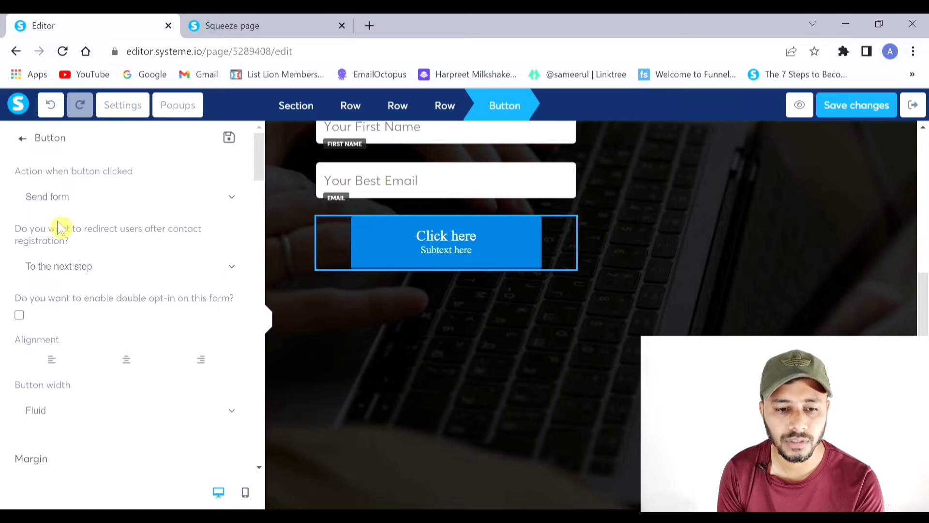
{"action": "left_click", "coordinate": [57, 204]}
{"action": "left_click", "coordinate": [120, 272]}
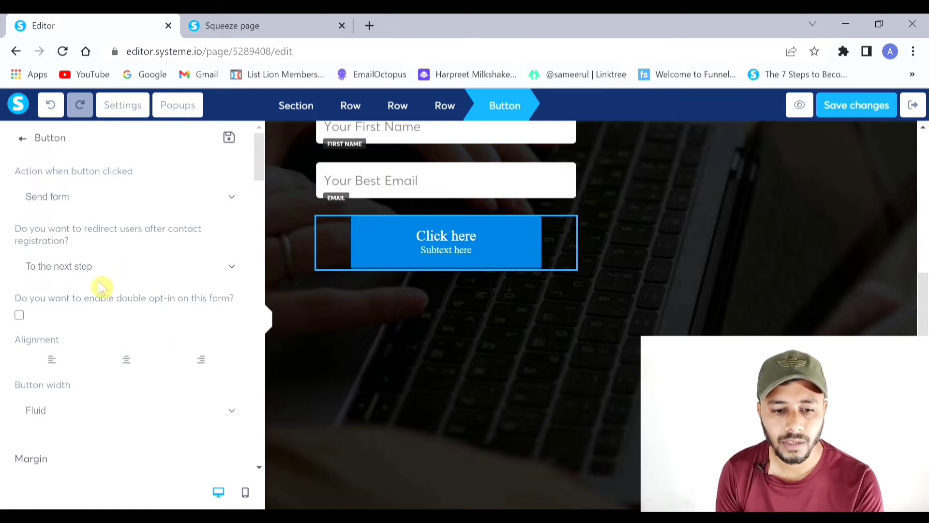
{"action": "left_click", "coordinate": [87, 295]}
{"action": "left_click", "coordinate": [136, 199]}
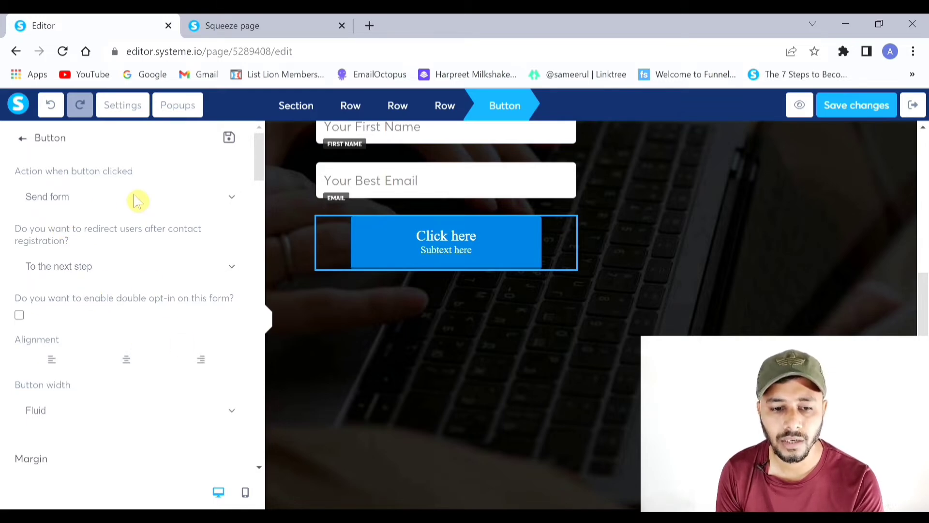
{"action": "left_click", "coordinate": [75, 265]}
Leave double opt-in disabled for the form and set the button width to Fill width.
{"action": "scroll", "coordinate": [159, 261], "scroll_direction": "down", "scroll_amount": 2}
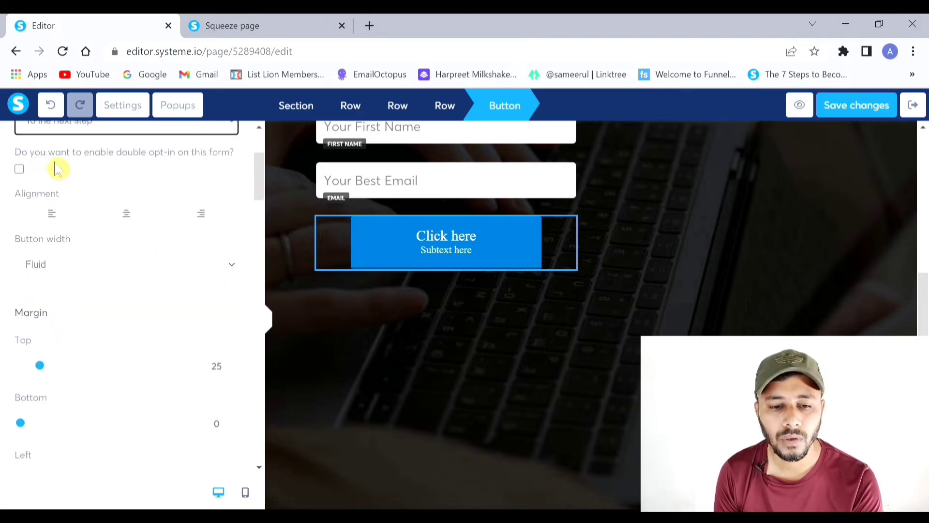
{"action": "left_click", "coordinate": [20, 169]}
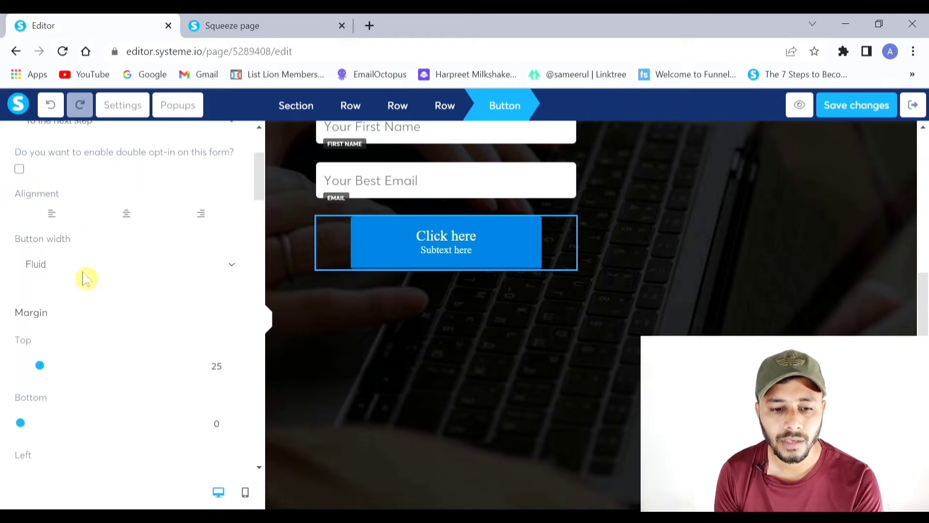
{"action": "left_click", "coordinate": [73, 308]}
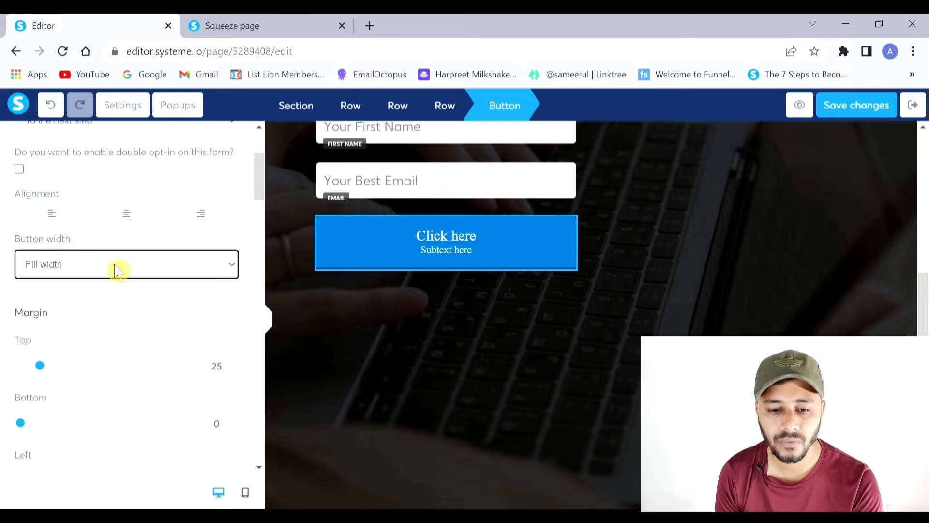
Change the button text to "Grab Your Free Download Here!" and clear its subtext.
{"action": "scroll", "coordinate": [118, 270], "scroll_direction": "down", "scroll_amount": 3}
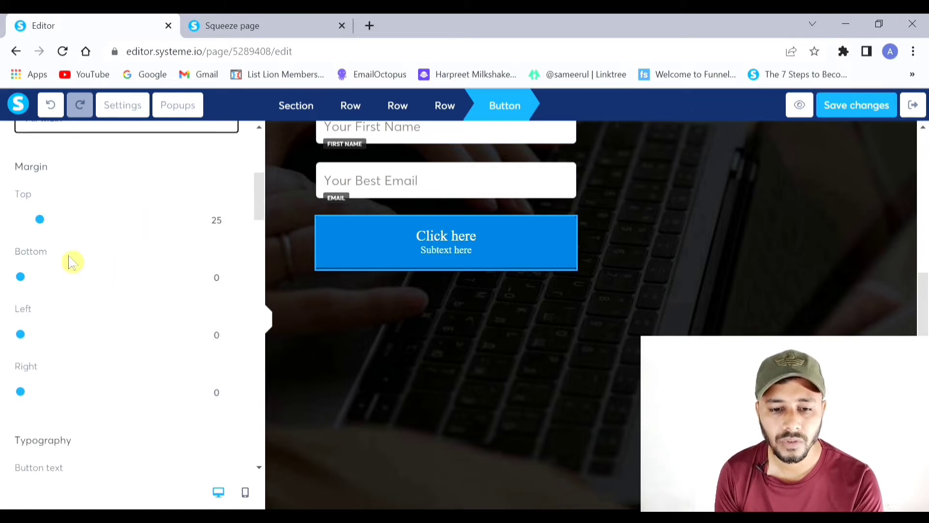
{"action": "scroll", "coordinate": [204, 282], "scroll_direction": "down", "scroll_amount": 3}
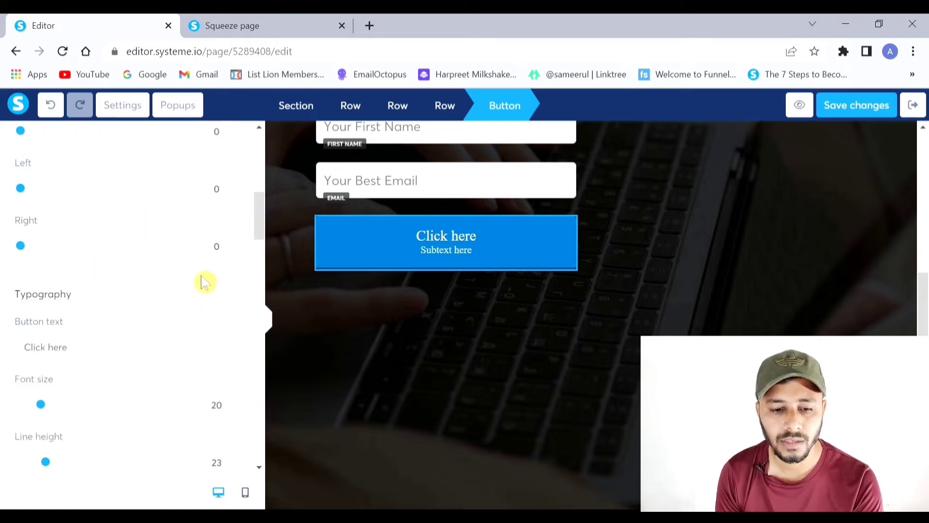
{"action": "scroll", "coordinate": [203, 280], "scroll_direction": "down", "scroll_amount": 3}
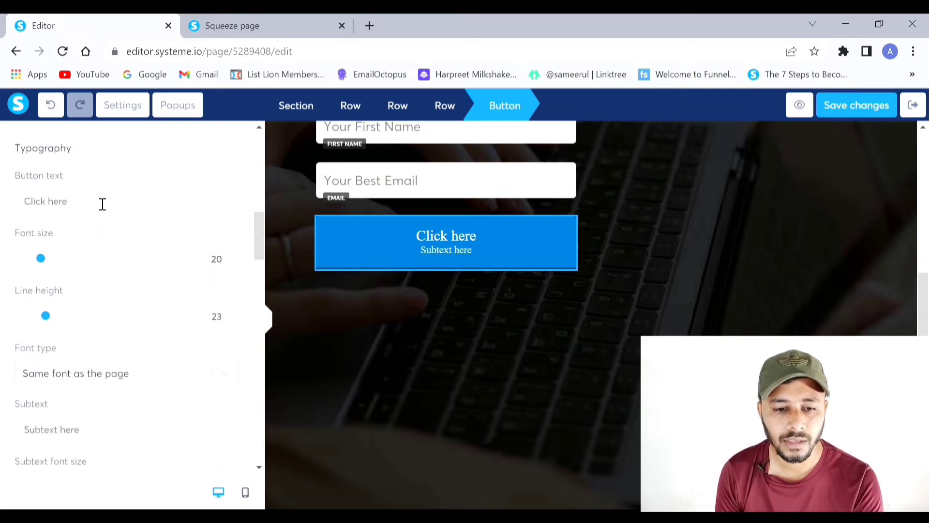
{"action": "left_click_drag", "start_coordinate": [101, 204], "coordinate": [10, 207]}
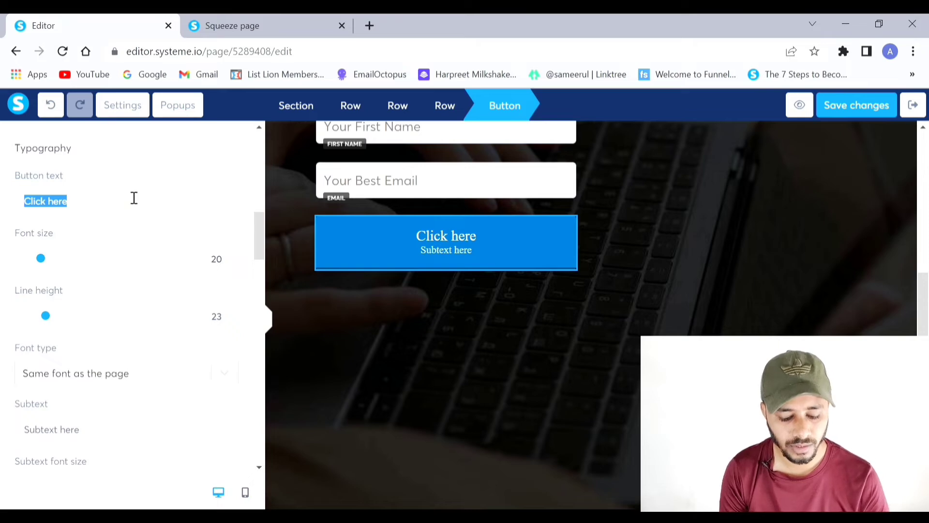
{"action": "type", "text": "Gra"}
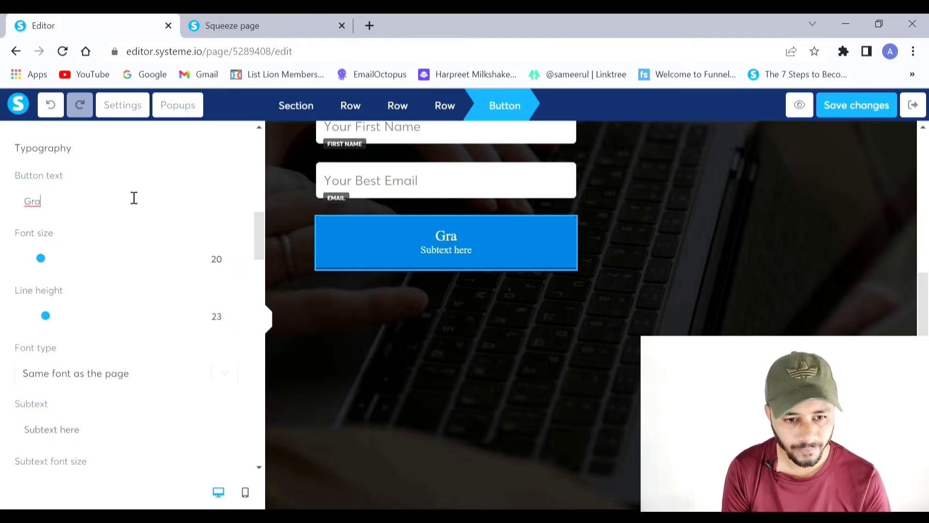
{"action": "type", "text": "b Your "}
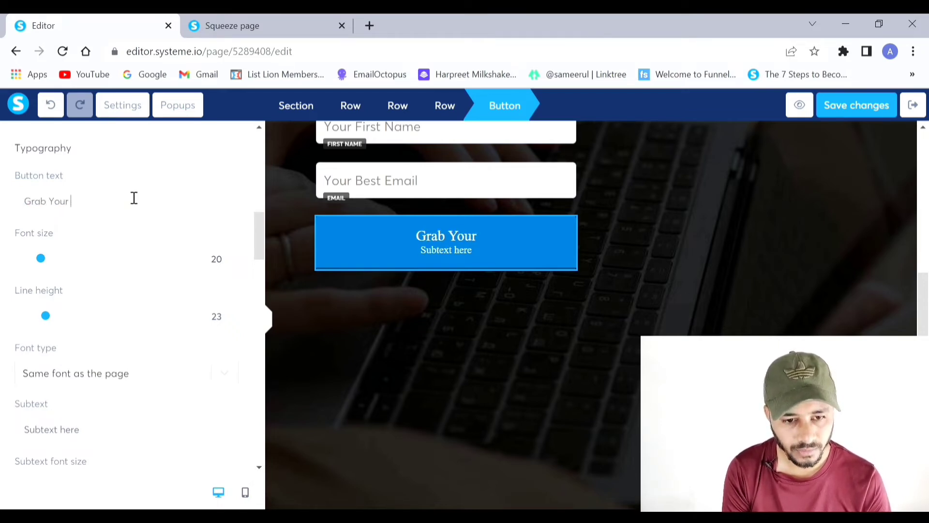
{"action": "type", "text": "Free D"}
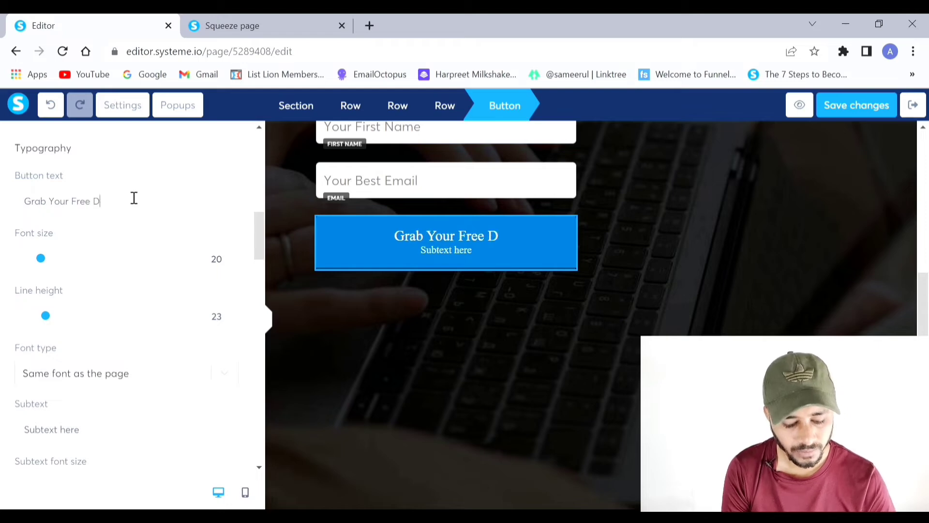
{"action": "type", "text": "ownload "}
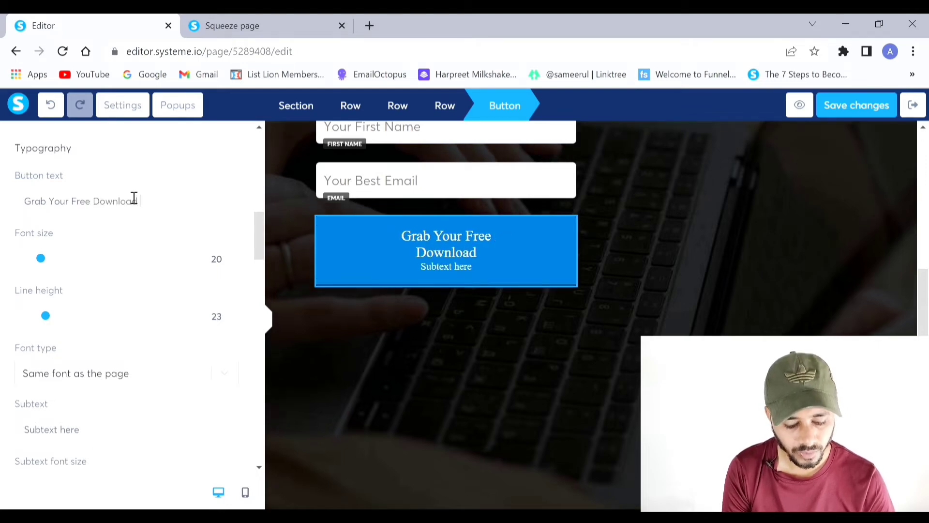
{"action": "type", "text": "Hwer"}
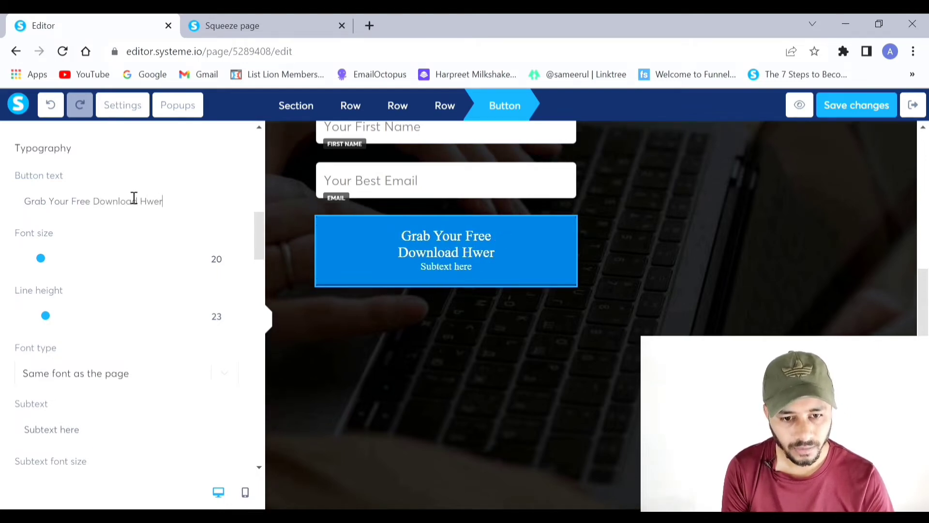
{"action": "key", "text": "BackSpace"}
{"action": "key", "text": "BackSpace"}
{"action": "key", "text": "BackSpace"}
{"action": "type", "text": "erer"}
{"action": "key", "text": "BackSpace"}
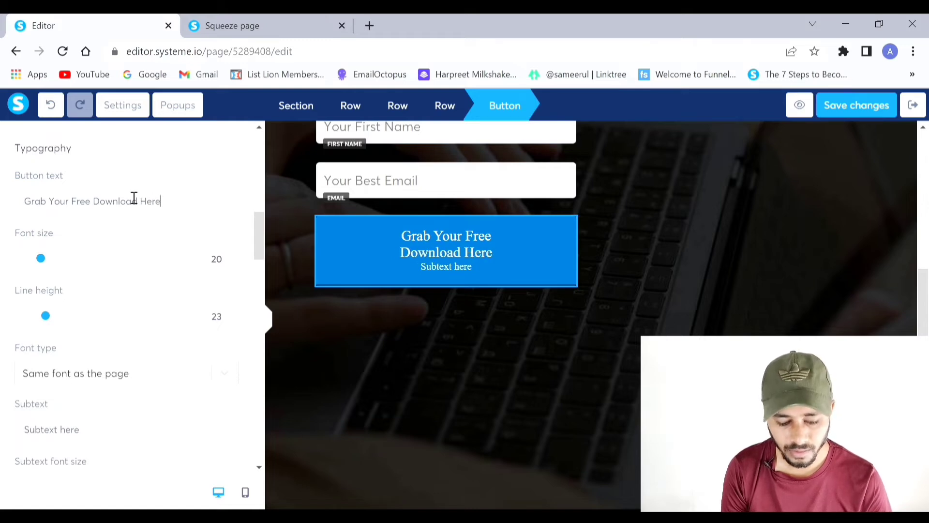
{"action": "type", "text": "!"}
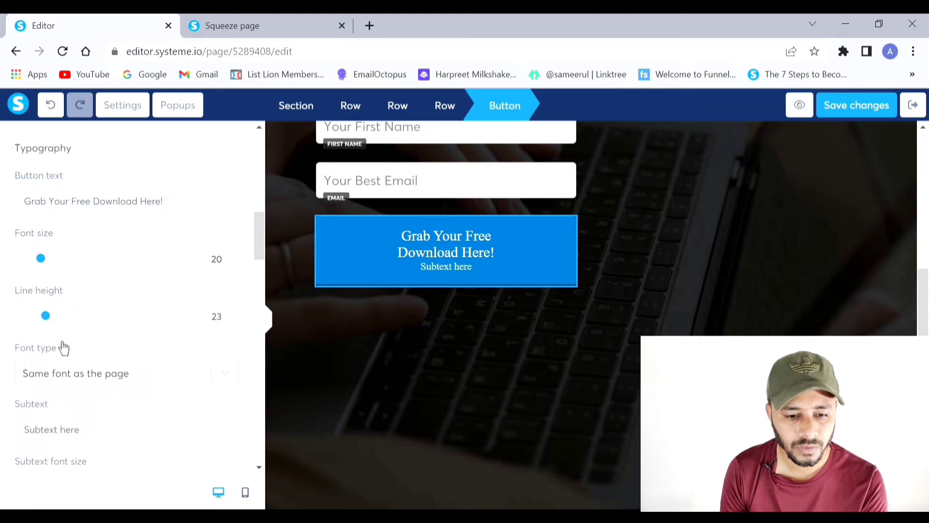
{"action": "left_click_drag", "start_coordinate": [115, 435], "coordinate": [15, 433]}
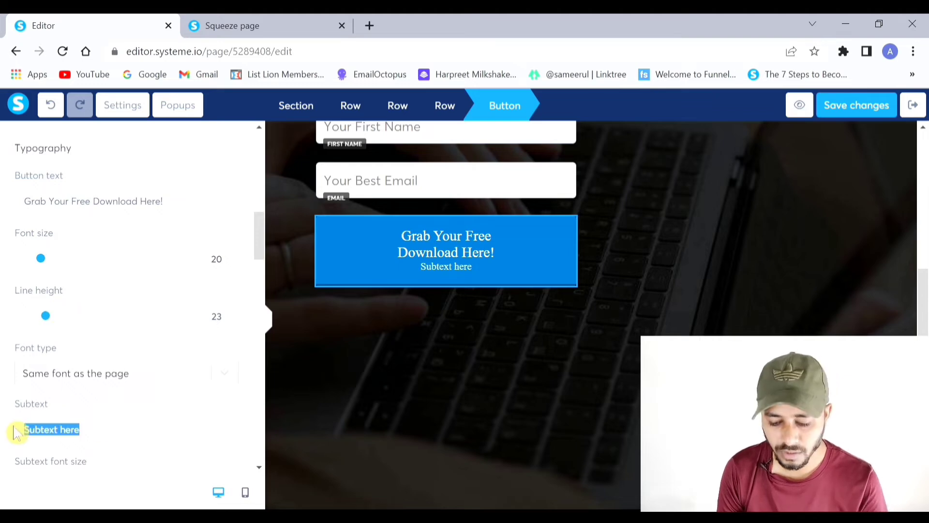
{"action": "key", "text": "BackSpace"}
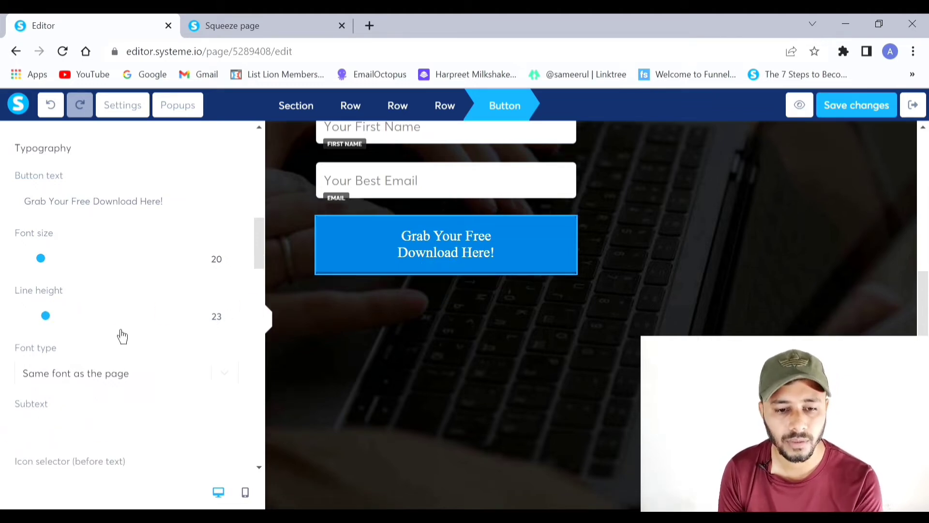
Set the button text's font size to 21 and its line height to 22.
{"action": "mouse_move", "coordinate": [53, 269]}
{"action": "left_mouse_down"}
{"action": "mouse_move", "coordinate": [37, 270]}
{"action": "mouse_move", "coordinate": [54, 270]}
{"action": "left_mouse_up"}
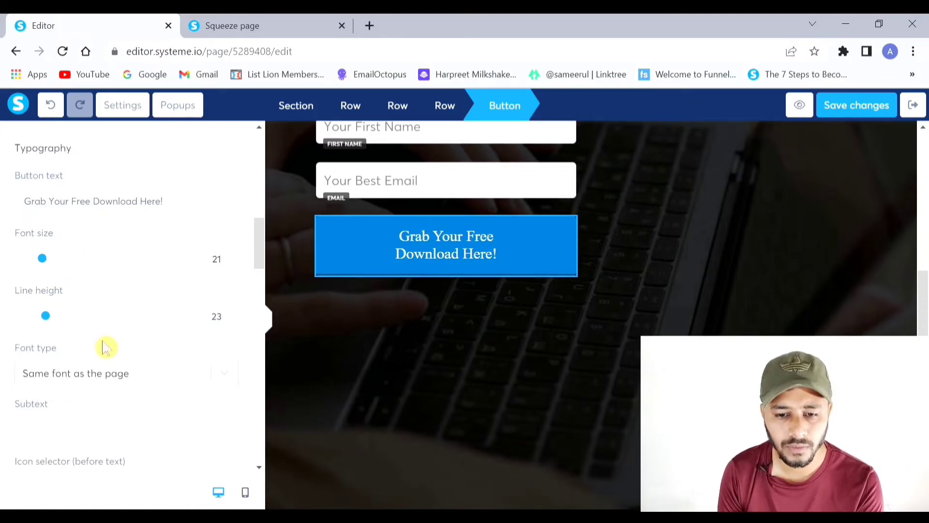
{"action": "mouse_move", "coordinate": [51, 330]}
{"action": "left_mouse_down"}
{"action": "mouse_move", "coordinate": [39, 328]}
{"action": "mouse_move", "coordinate": [53, 330]}
{"action": "left_mouse_up"}
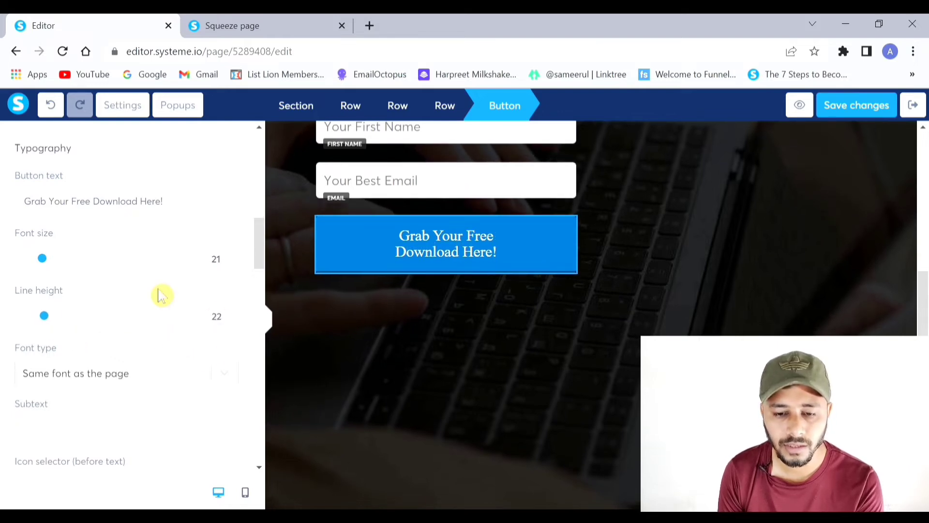
{"action": "left_click", "coordinate": [406, 368]}
Preview the squeeze page with the preview notice dismissed, and return to the editor.
{"action": "scroll", "coordinate": [552, 354], "scroll_direction": "up", "scroll_amount": 5}
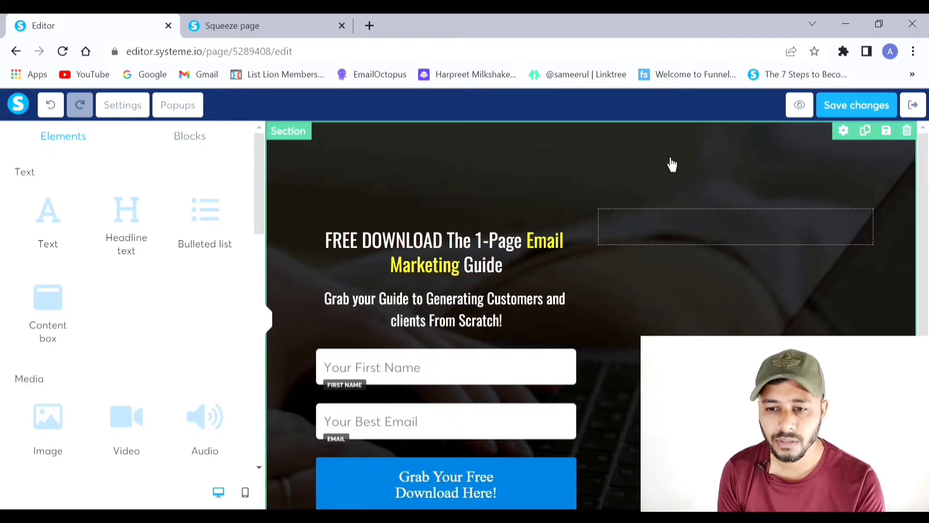
{"action": "left_click", "coordinate": [803, 110]}
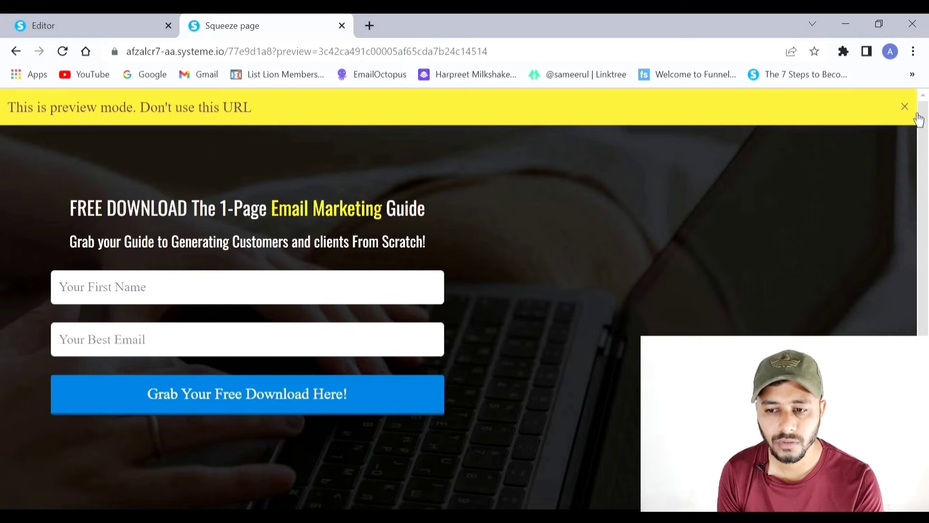
{"action": "left_click", "coordinate": [918, 116]}
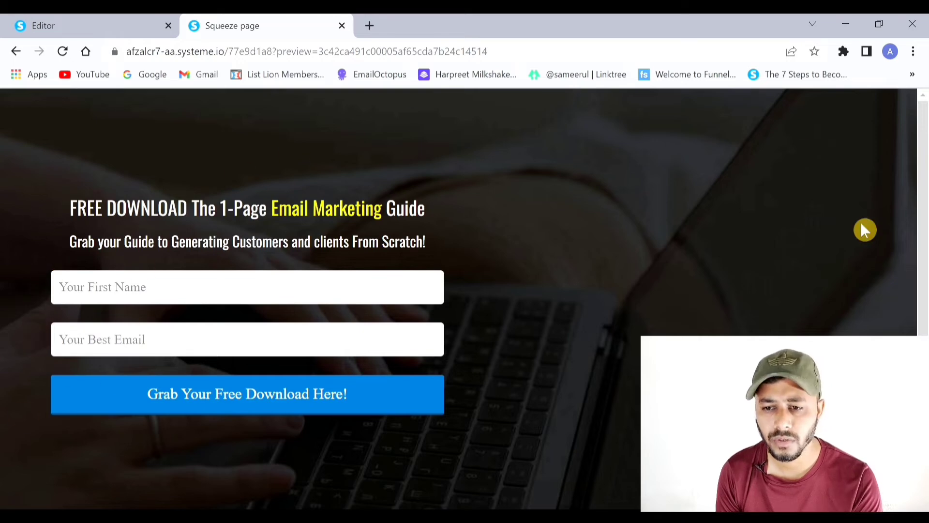
{"action": "left_click", "coordinate": [87, 25]}
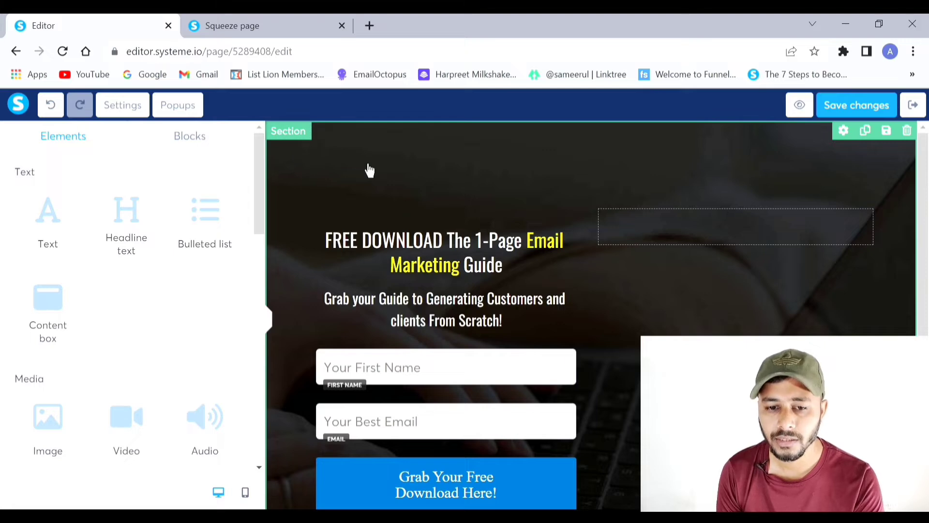
Set the content width of the squeeze page's background-image section to Medium.
{"action": "left_click", "coordinate": [341, 175]}
{"action": "scroll", "coordinate": [112, 246], "scroll_direction": "down", "scroll_amount": 6}
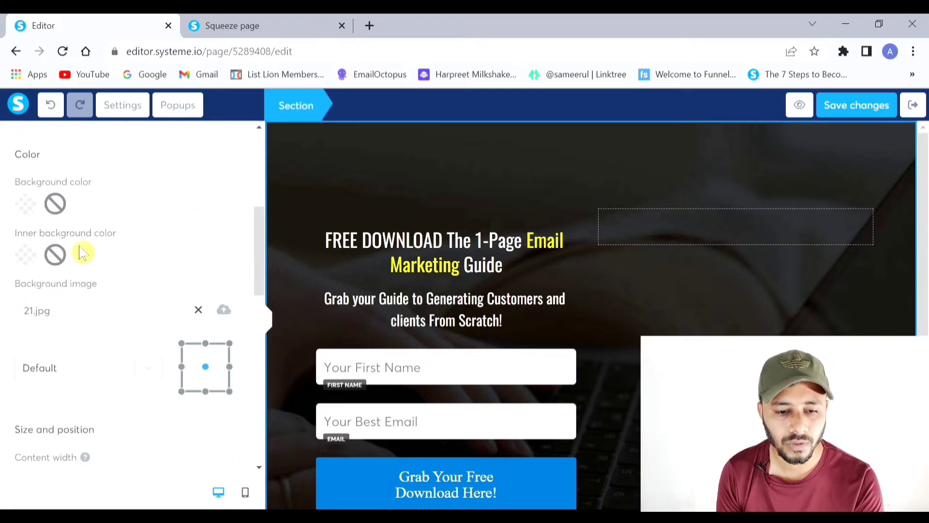
{"action": "scroll", "coordinate": [84, 253], "scroll_direction": "down", "scroll_amount": 5}
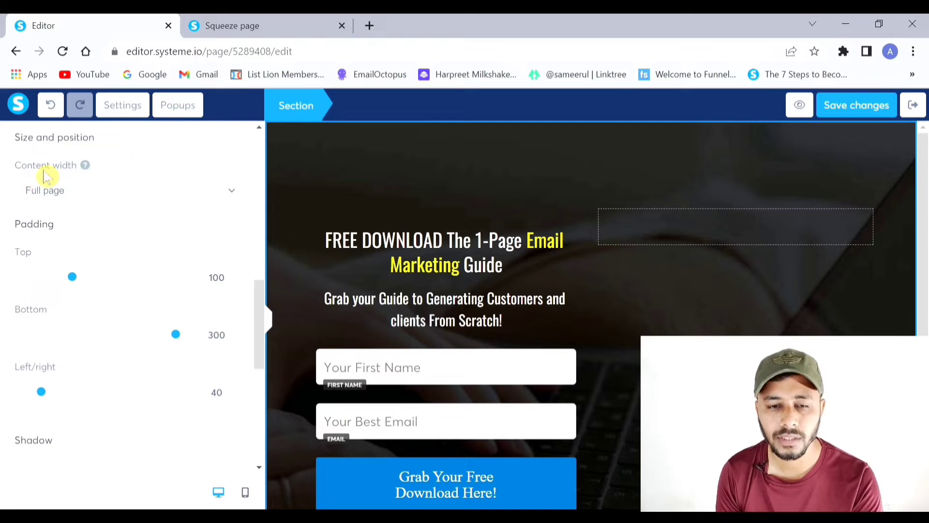
{"action": "left_click", "coordinate": [100, 188]}
{"action": "left_click", "coordinate": [57, 239]}
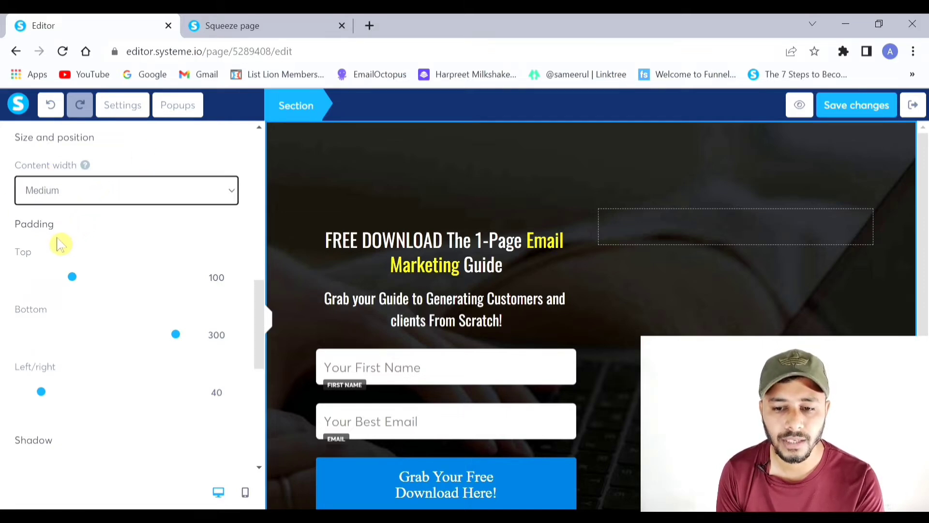
{"action": "left_click", "coordinate": [791, 302]}
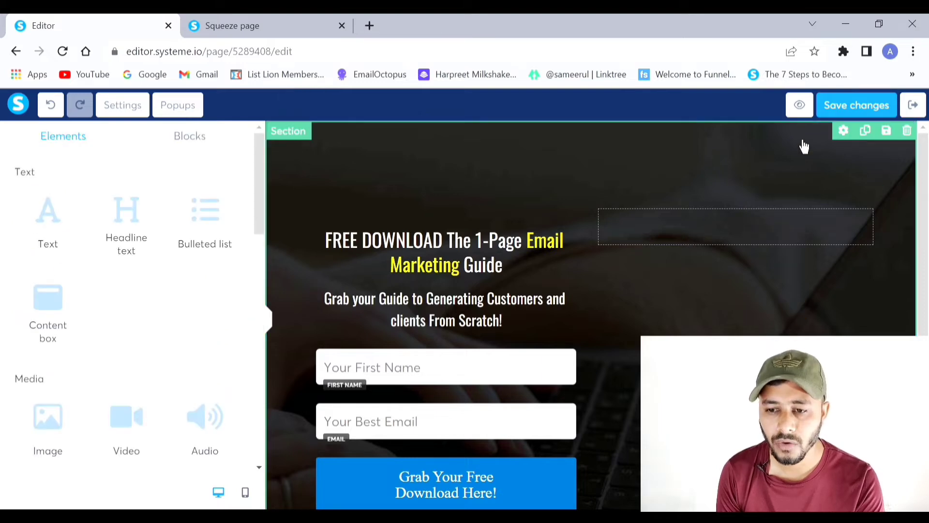
Preview the squeeze page with the preview notice dismissed, look over its layout, and return to the editor.
{"action": "left_click", "coordinate": [804, 111]}
{"action": "left_click", "coordinate": [905, 106]}
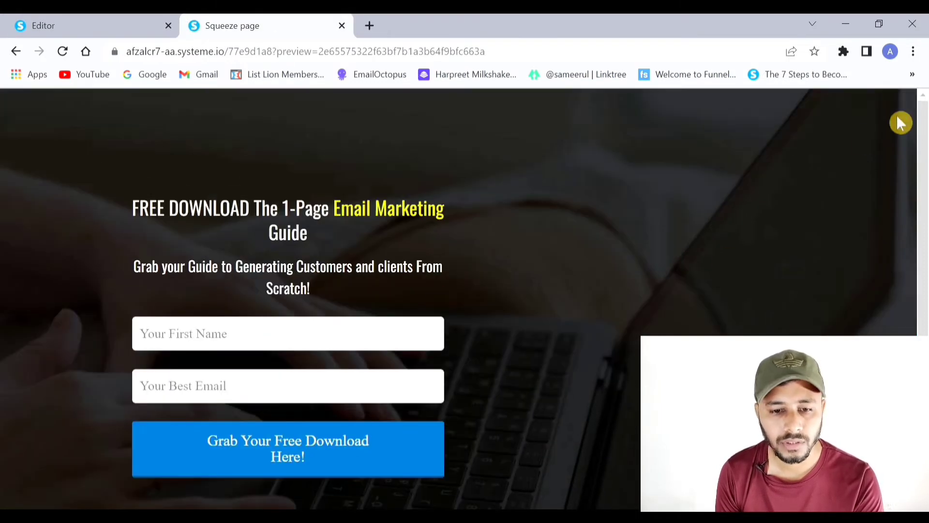
{"action": "scroll", "coordinate": [852, 211], "scroll_direction": "down", "scroll_amount": 4}
{"action": "scroll", "coordinate": [852, 212], "scroll_direction": "up", "scroll_amount": 4}
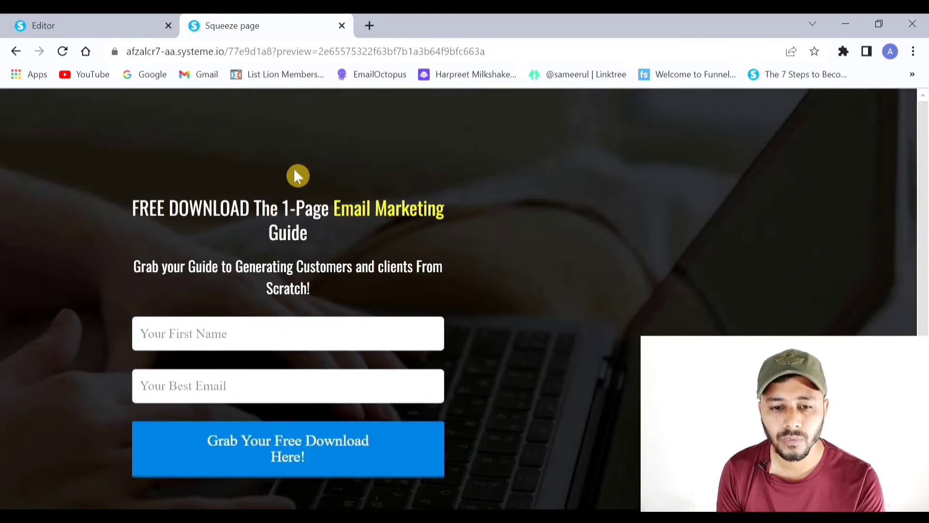
{"action": "left_click", "coordinate": [100, 26]}
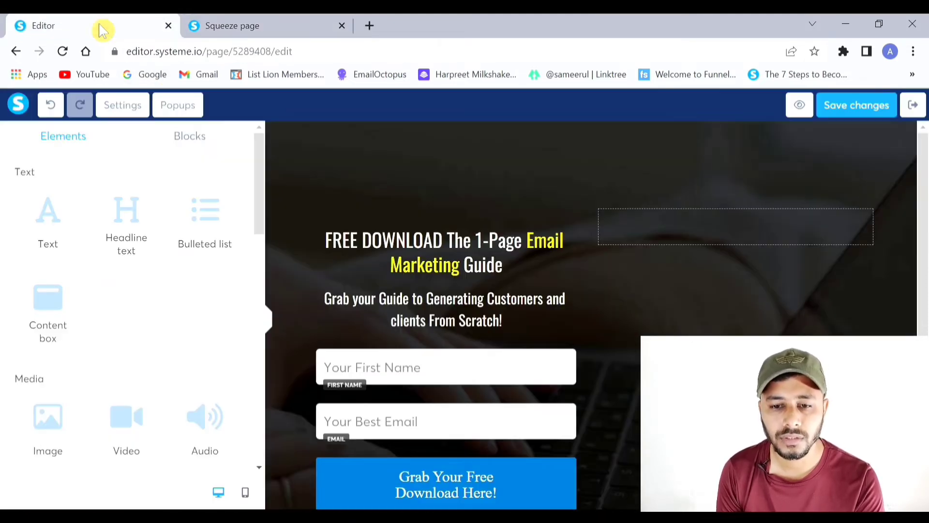
Review the section's size and padding settings, check the page in a fresh preview, and return to the editor.
{"action": "left_click", "coordinate": [305, 155]}
{"action": "scroll", "coordinate": [152, 232], "scroll_direction": "down", "scroll_amount": 10}
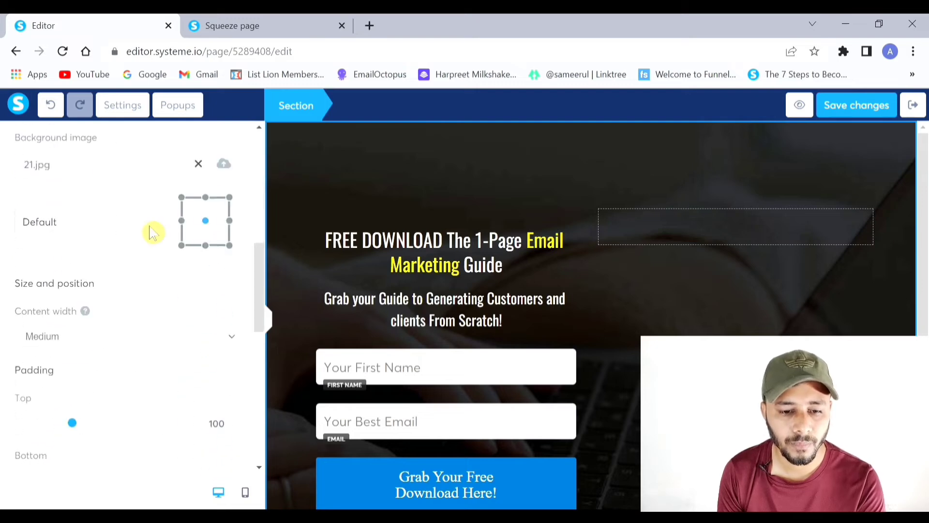
{"action": "mouse_move", "coordinate": [92, 296]}
{"action": "left_mouse_down"}
{"action": "mouse_move", "coordinate": [68, 288]}
{"action": "mouse_move", "coordinate": [79, 289]}
{"action": "left_mouse_up"}
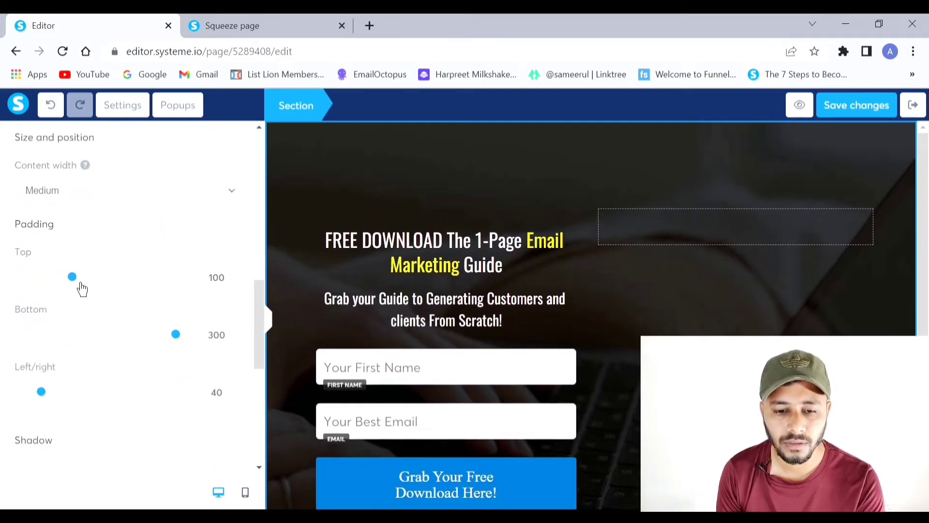
{"action": "left_click", "coordinate": [800, 106]}
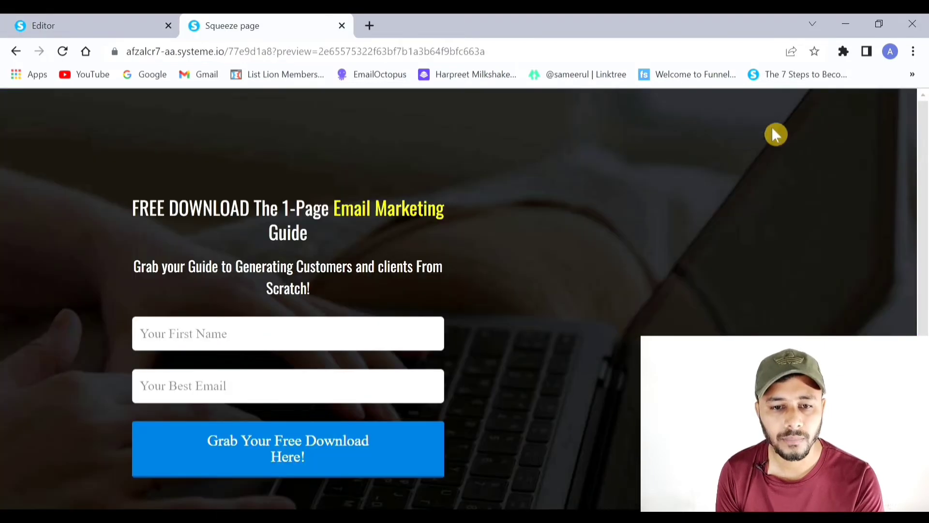
{"action": "left_click", "coordinate": [904, 106]}
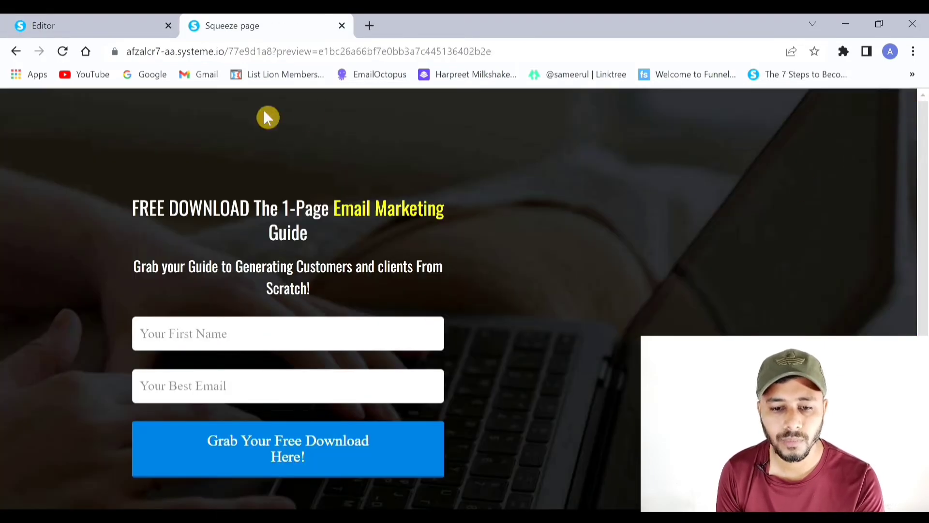
{"action": "scroll", "coordinate": [582, 362], "scroll_direction": "down", "scroll_amount": 4}
{"action": "scroll", "coordinate": [582, 362], "scroll_direction": "up", "scroll_amount": 4}
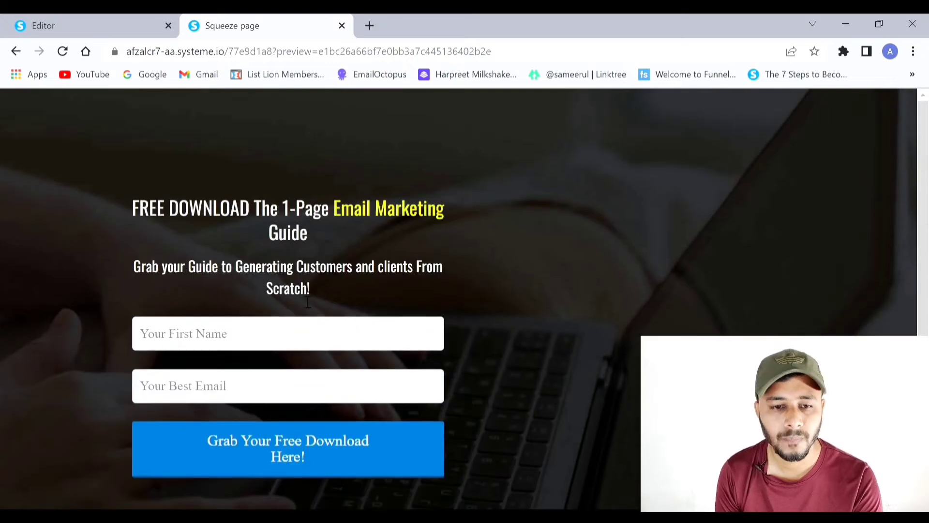
{"action": "left_click", "coordinate": [109, 25]}
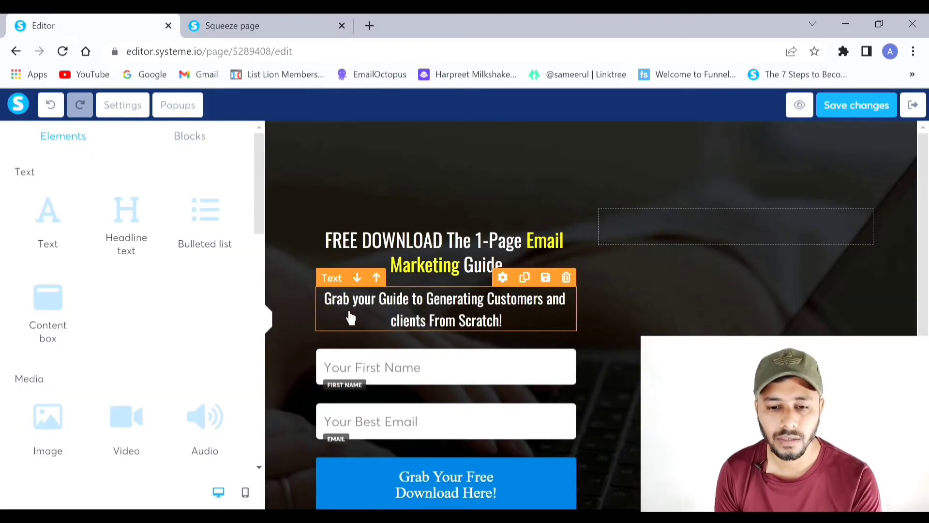
Give the row containing the headline, subtext and form a muted red background color.
{"action": "left_click", "coordinate": [360, 235]}
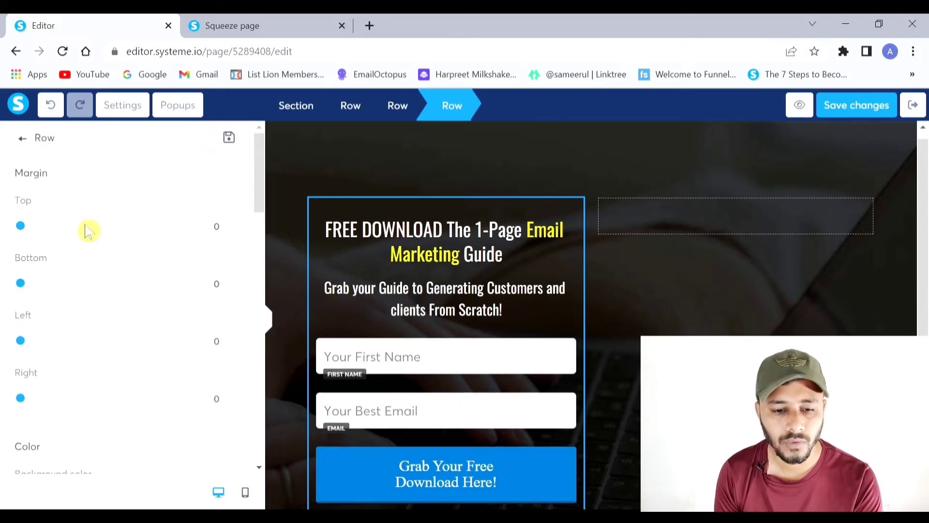
{"action": "left_click", "coordinate": [492, 184]}
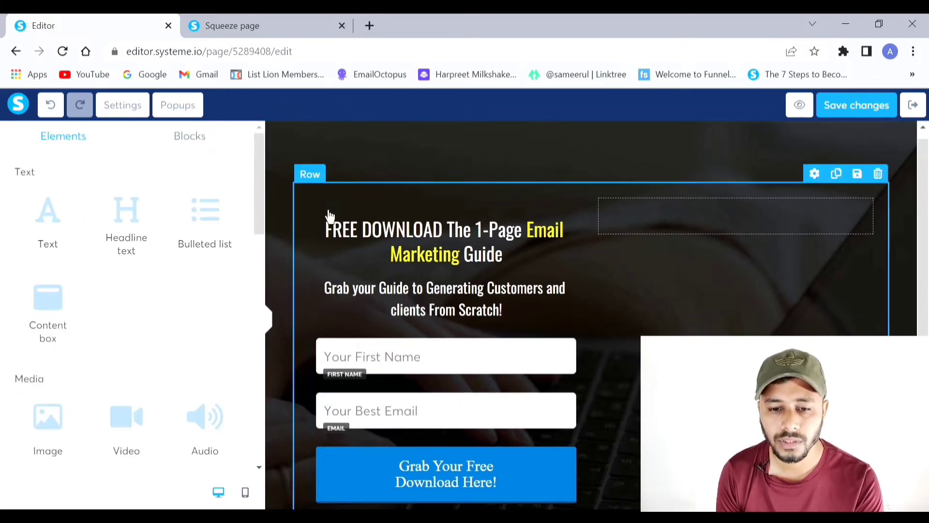
{"action": "left_click", "coordinate": [332, 228]}
{"action": "left_click", "coordinate": [648, 162]}
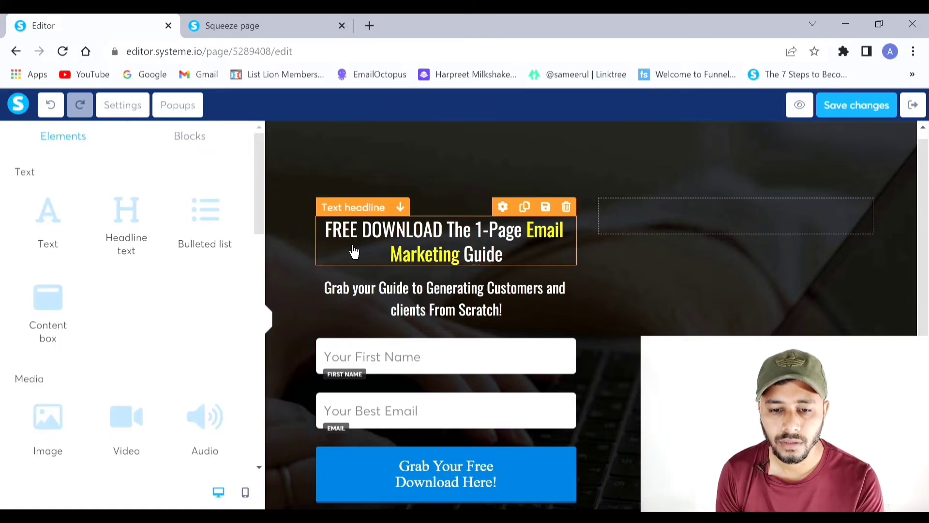
{"action": "left_click", "coordinate": [322, 230]}
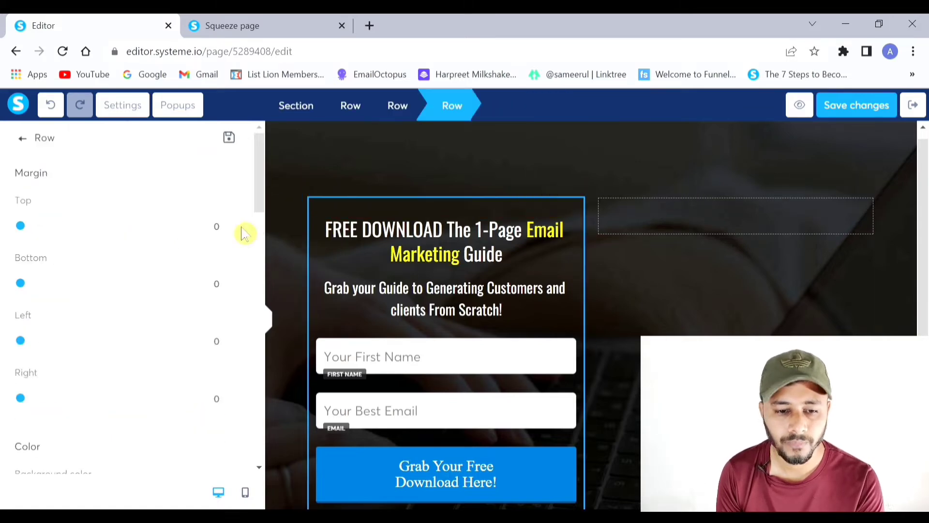
{"action": "scroll", "coordinate": [144, 250], "scroll_direction": "down", "scroll_amount": 3}
{"action": "scroll", "coordinate": [144, 250], "scroll_direction": "down", "scroll_amount": 3}
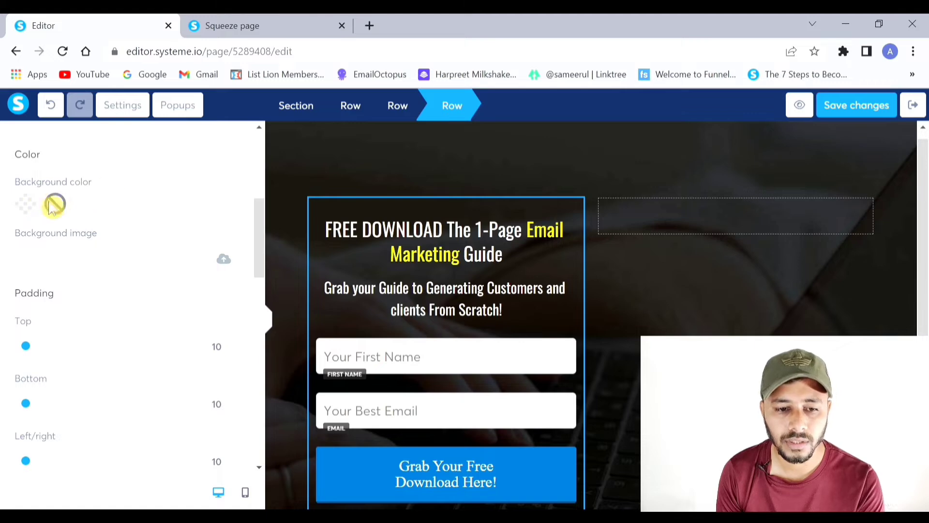
{"action": "left_click", "coordinate": [30, 213]}
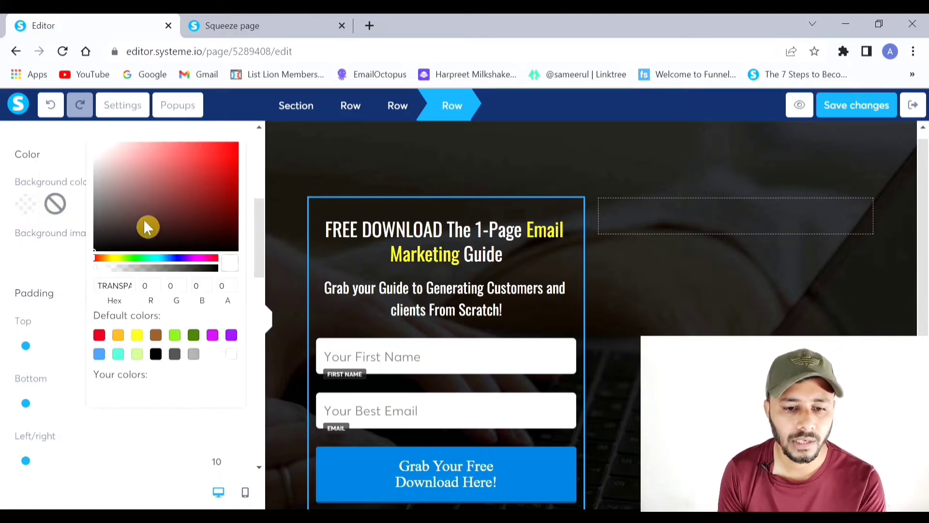
{"action": "mouse_move", "coordinate": [223, 170]}
{"action": "left_mouse_down"}
{"action": "mouse_move", "coordinate": [237, 153]}
{"action": "mouse_move", "coordinate": [207, 173]}
{"action": "mouse_move", "coordinate": [139, 165]}
{"action": "mouse_move", "coordinate": [128, 190]}
{"action": "mouse_move", "coordinate": [167, 199]}
{"action": "mouse_move", "coordinate": [159, 200]}
{"action": "left_mouse_up"}
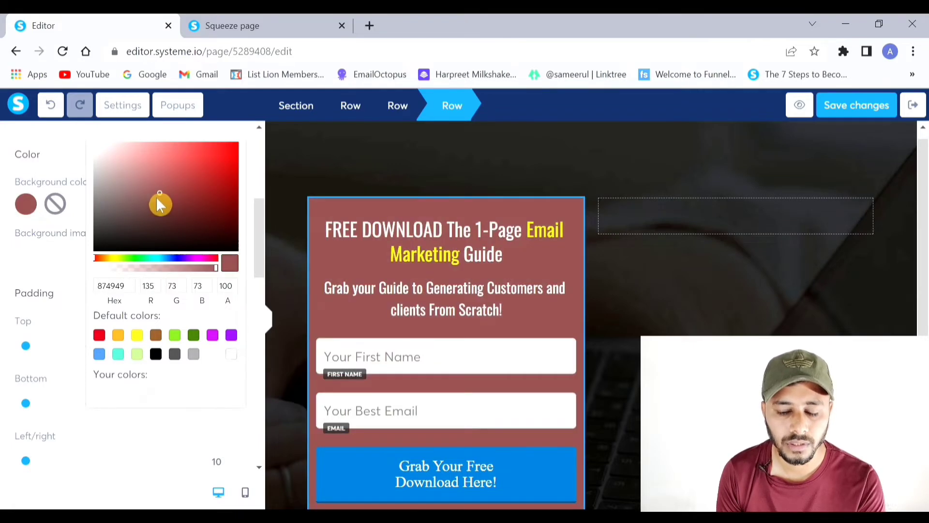
{"action": "left_click", "coordinate": [739, 328]}
{"action": "left_click", "coordinate": [696, 317]}
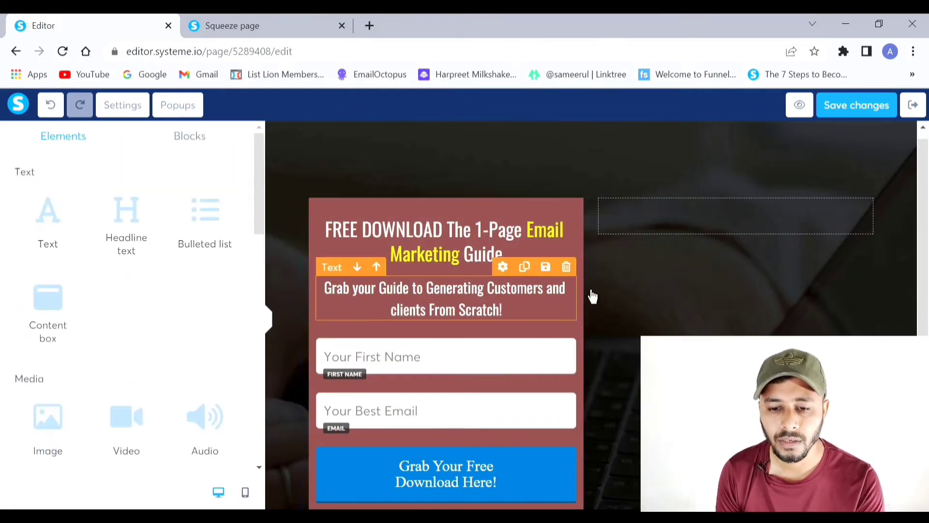
Preview the squeeze page to check the row's colored background, and return to the editor.
{"action": "left_click", "coordinate": [812, 107]}
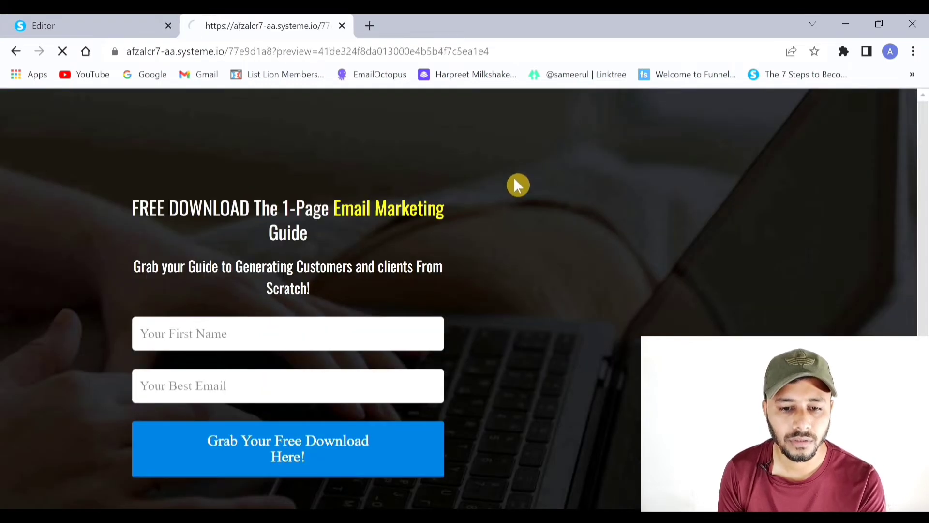
{"action": "left_click", "coordinate": [904, 107]}
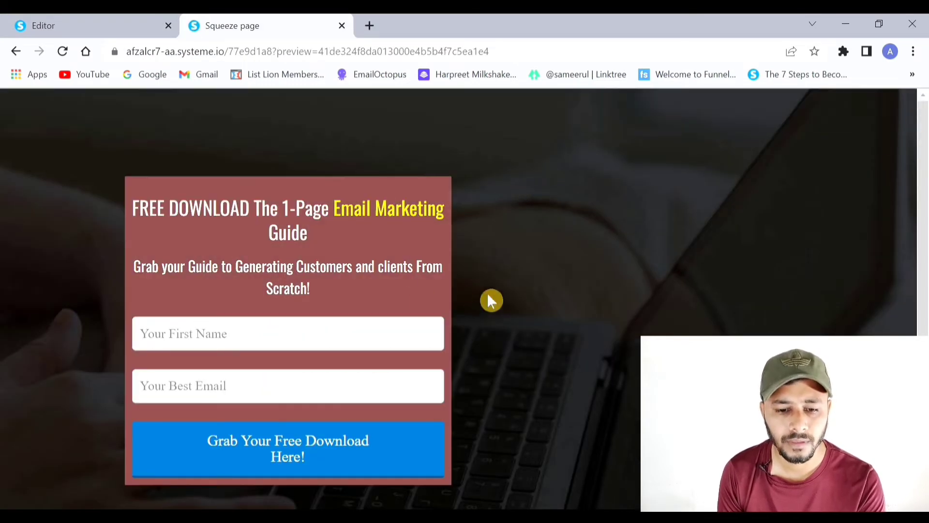
{"action": "scroll", "coordinate": [495, 321], "scroll_direction": "up", "scroll_amount": 4}
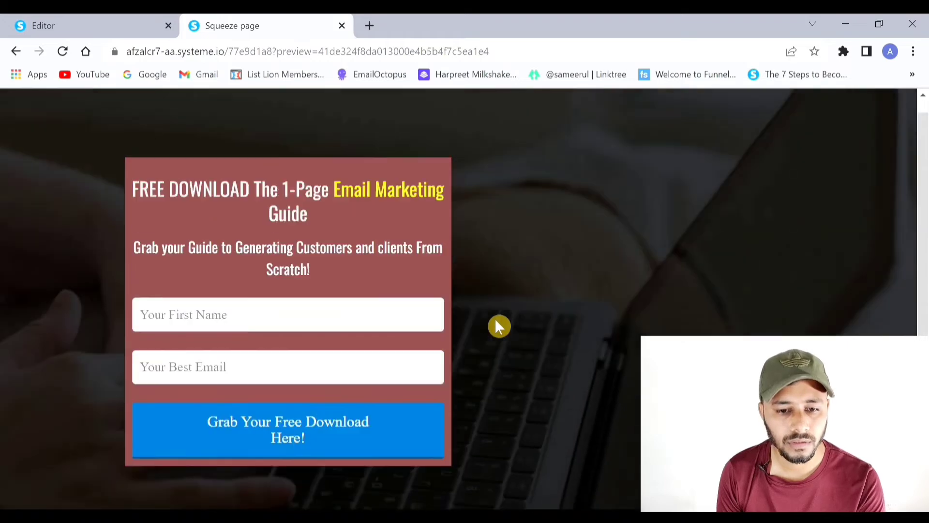
{"action": "left_click", "coordinate": [88, 26]}
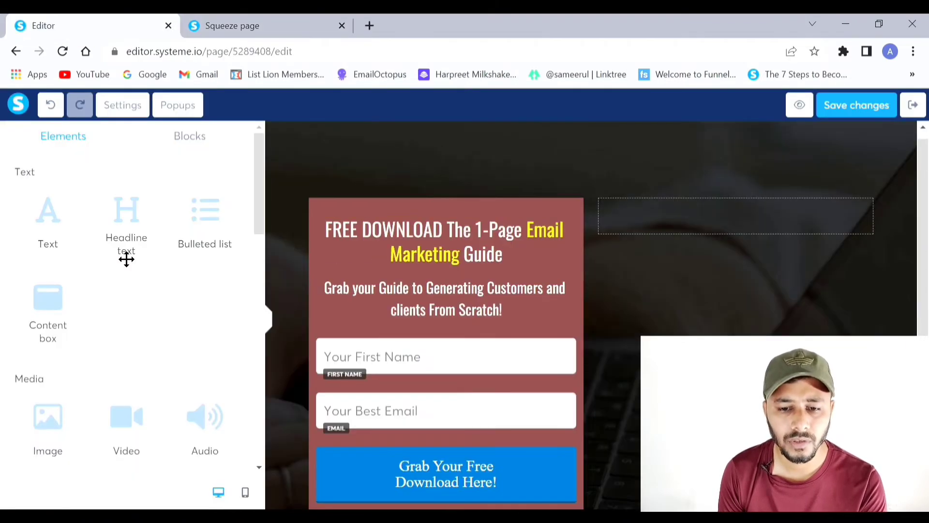
Remove the background color from the row containing the headline, subtext and form.
{"action": "left_click", "coordinate": [323, 223]}
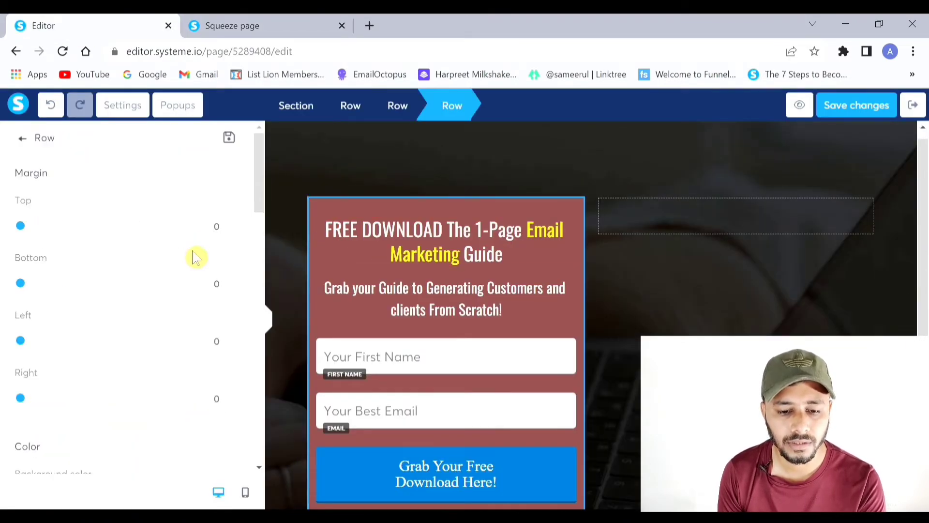
{"action": "scroll", "coordinate": [195, 255], "scroll_direction": "down", "scroll_amount": 6}
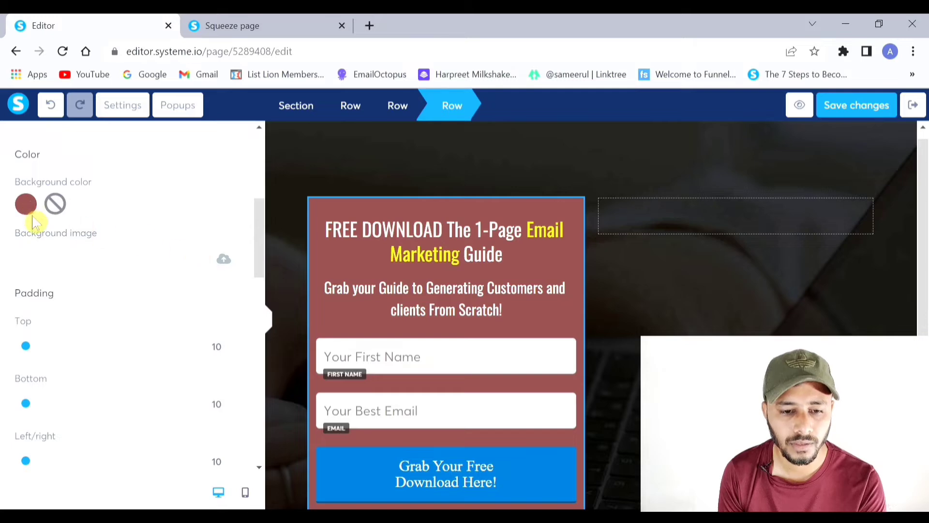
{"action": "left_click", "coordinate": [62, 212]}
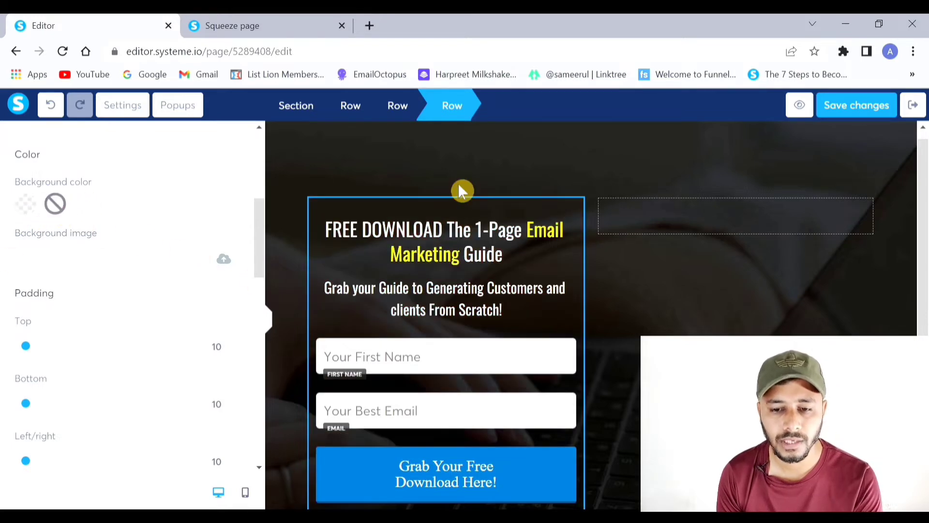
{"action": "left_click", "coordinate": [886, 326]}
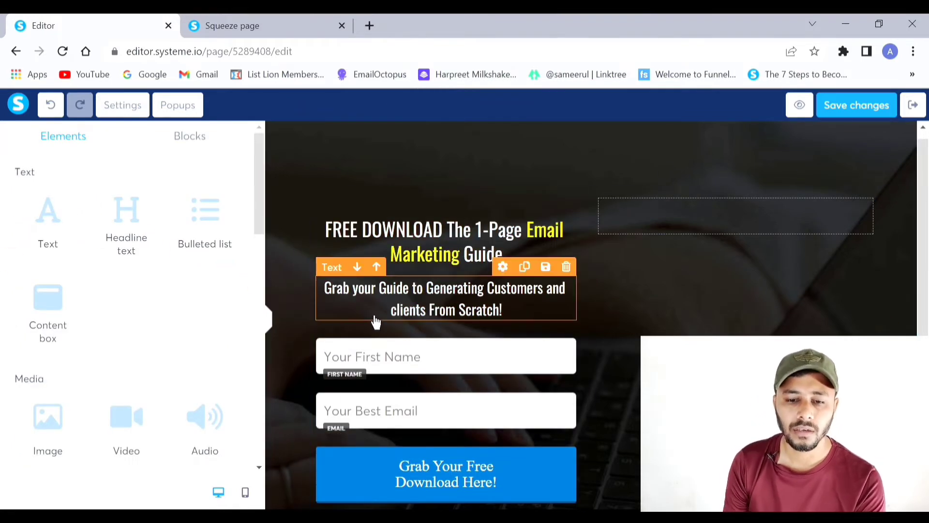
Set the "FREE DOWNLOAD The 1-Page Email Marketing Guide" headline's line height to 29 and its letter spacing to 1.
{"action": "left_click", "coordinate": [335, 237]}
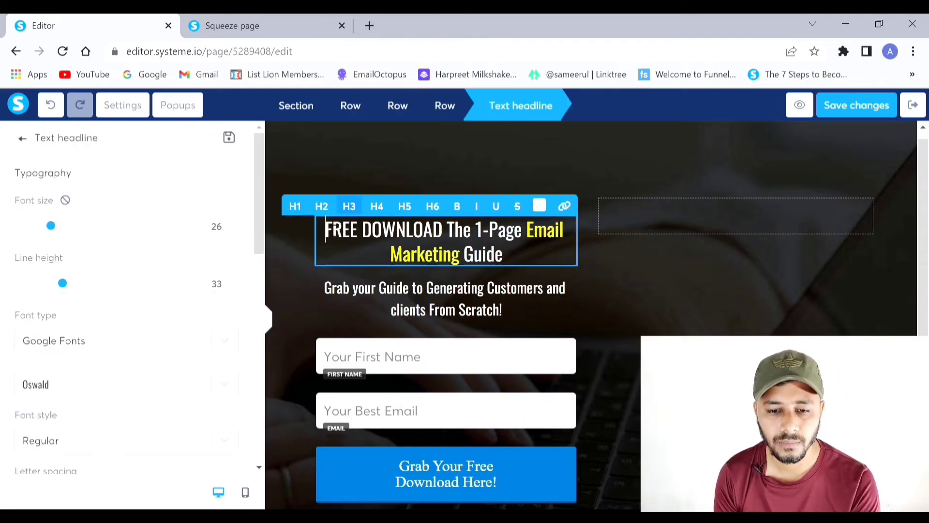
{"action": "left_click", "coordinate": [685, 325]}
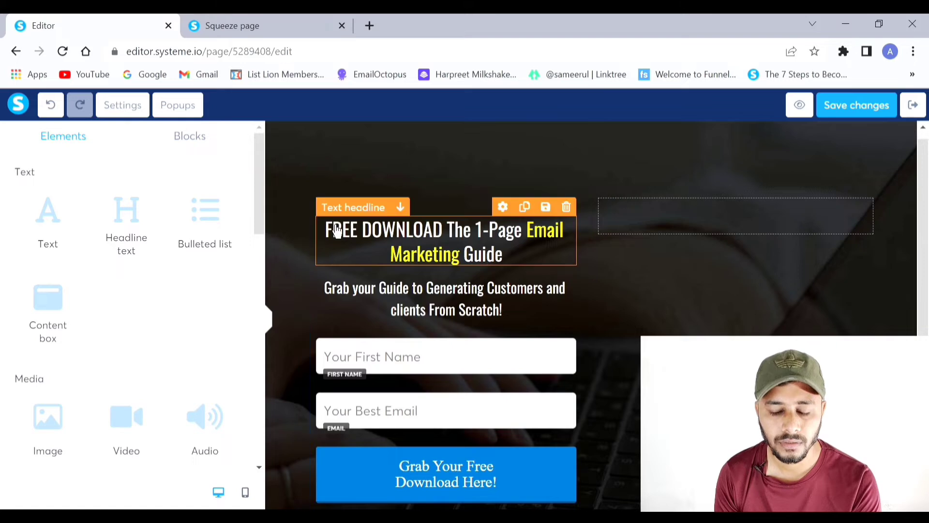
{"action": "left_click", "coordinate": [324, 252]}
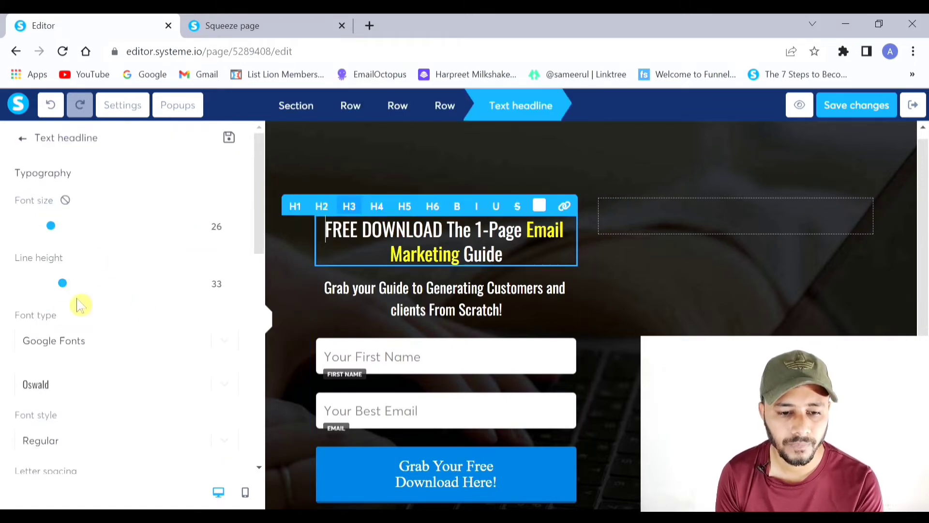
{"action": "left_click_drag", "start_coordinate": [62, 283], "coordinate": [56, 283]}
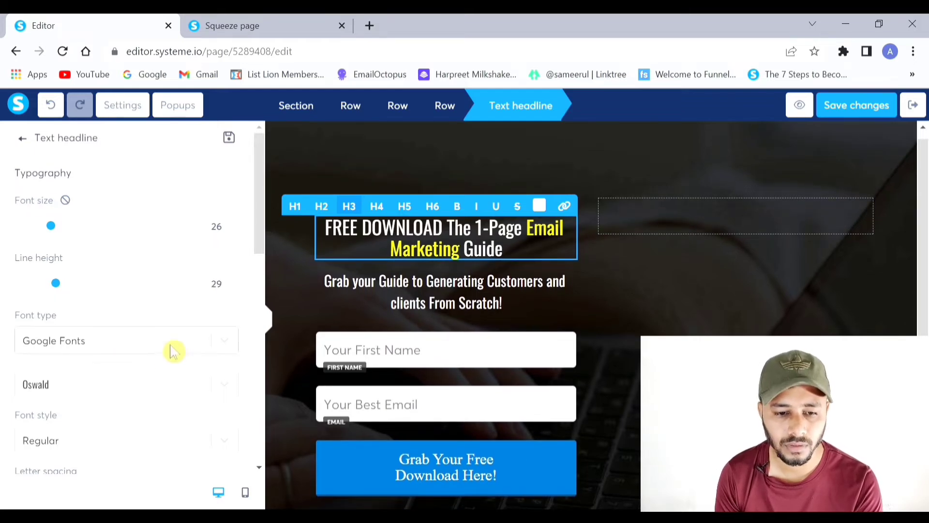
{"action": "scroll", "coordinate": [172, 339], "scroll_direction": "down", "scroll_amount": 3}
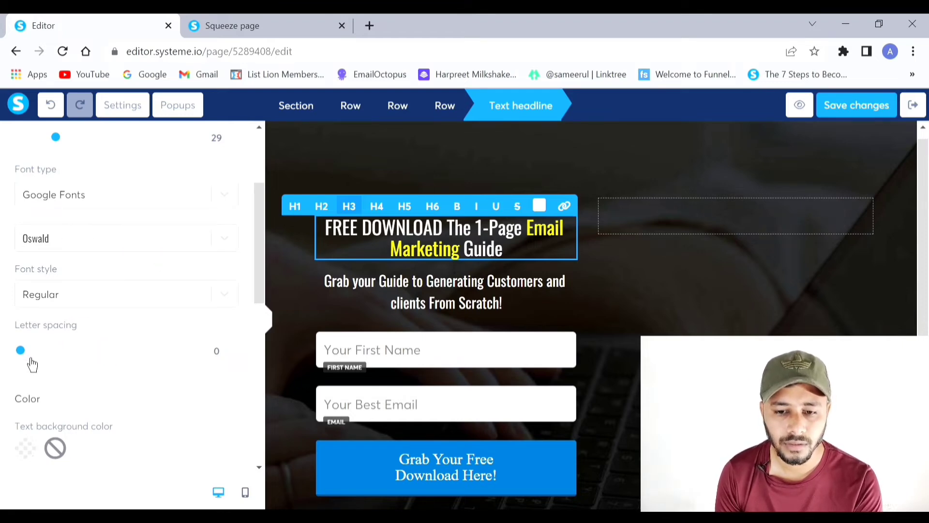
{"action": "mouse_move", "coordinate": [32, 359]}
{"action": "left_mouse_down"}
{"action": "mouse_move", "coordinate": [58, 364]}
{"action": "mouse_move", "coordinate": [47, 364]}
{"action": "left_mouse_up"}
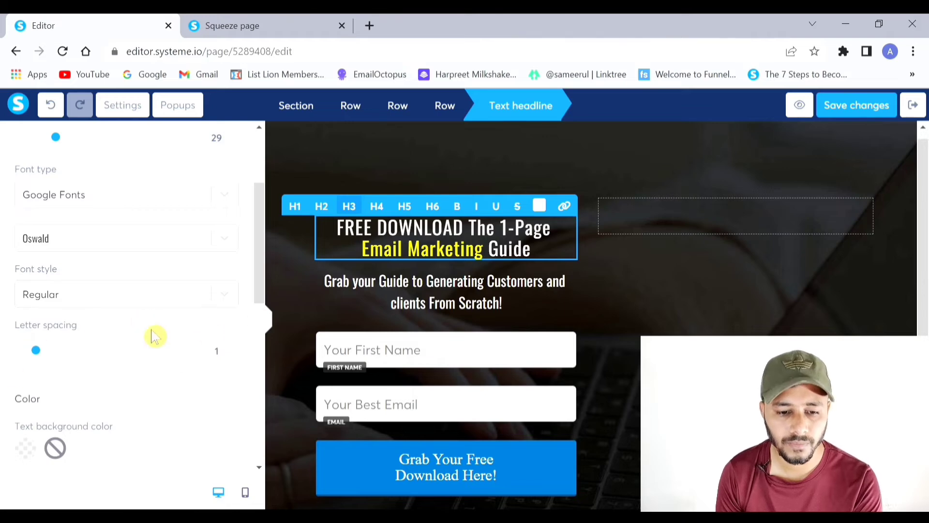
Review the headline's remaining color, margin, padding, alignment, display delay and visibility settings.
{"action": "scroll", "coordinate": [154, 334], "scroll_direction": "down", "scroll_amount": 3}
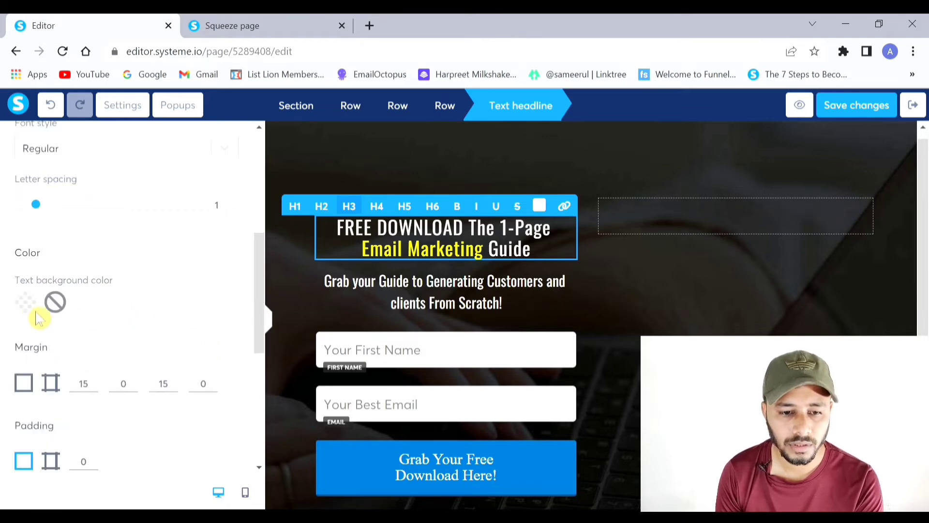
{"action": "scroll", "coordinate": [31, 312], "scroll_direction": "down", "scroll_amount": 6}
{"action": "scroll", "coordinate": [30, 306], "scroll_direction": "up", "scroll_amount": 3}
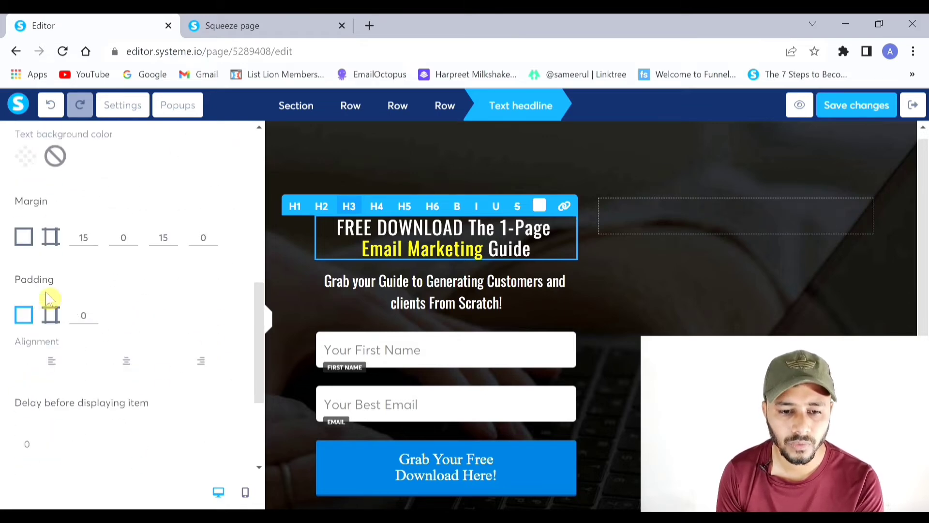
{"action": "scroll", "coordinate": [94, 304], "scroll_direction": "down", "scroll_amount": 3}
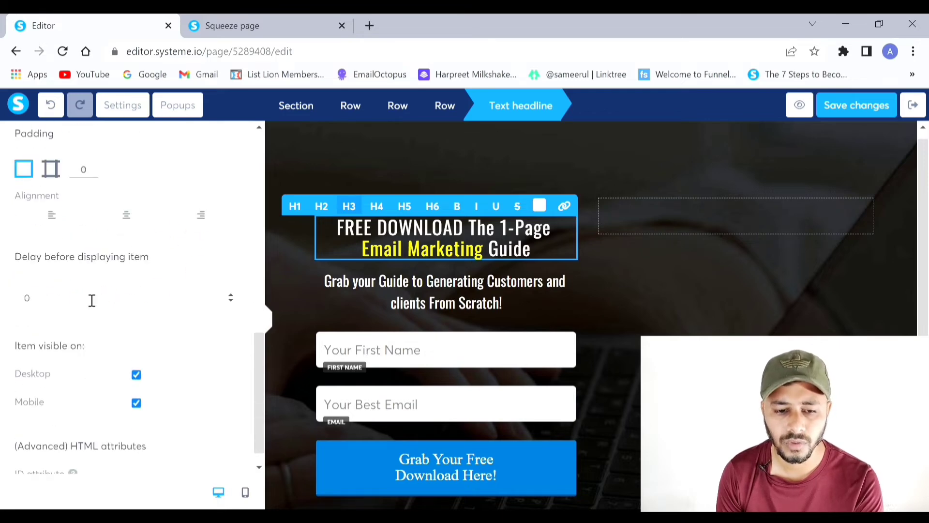
{"action": "scroll", "coordinate": [55, 323], "scroll_direction": "down", "scroll_amount": 1}
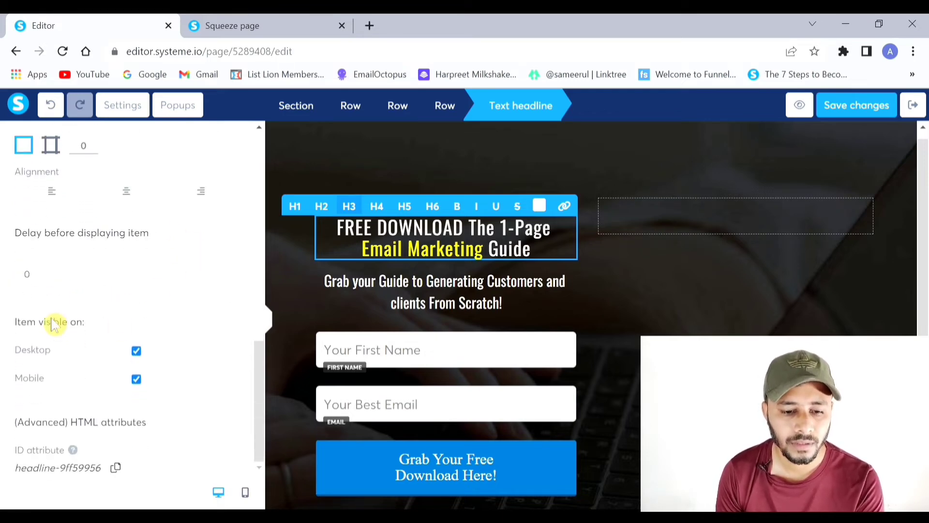
{"action": "scroll", "coordinate": [167, 399], "scroll_direction": "up", "scroll_amount": 12}
{"action": "left_click", "coordinate": [615, 309]}
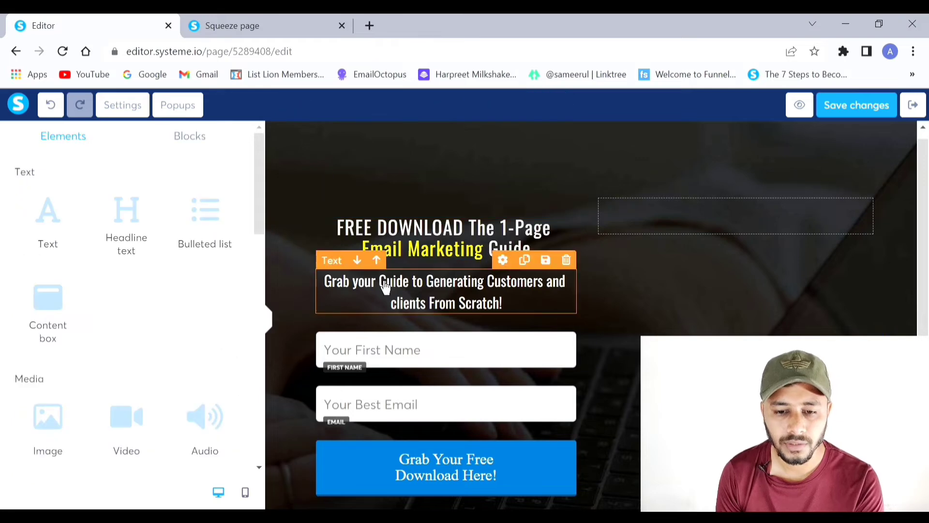
Set the "Grab your Guide to Generating Customers and clients From Scratch!" subtext's line height to 23 and its font size to 22.
{"action": "left_click", "coordinate": [348, 304]}
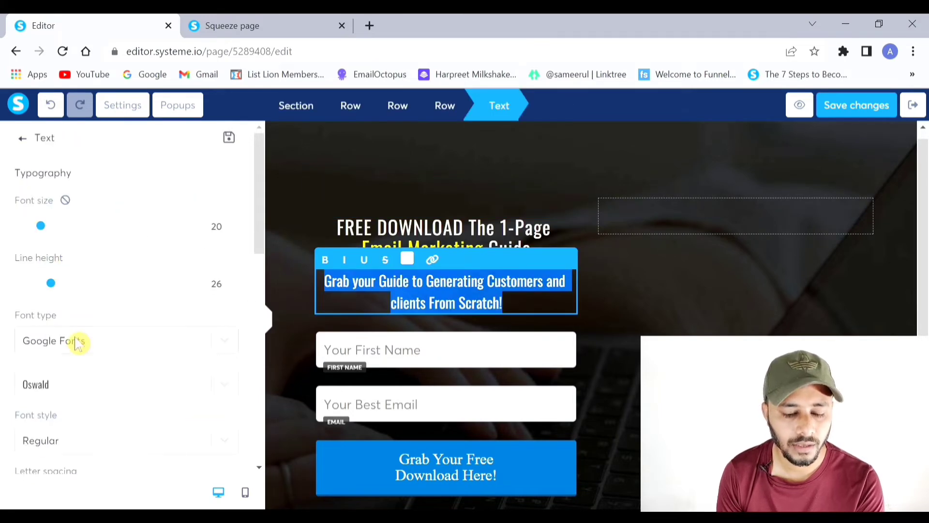
{"action": "left_click", "coordinate": [55, 291]}
{"action": "key", "text": "Left"}
{"action": "key", "text": "Left"}
{"action": "key", "text": "Left"}
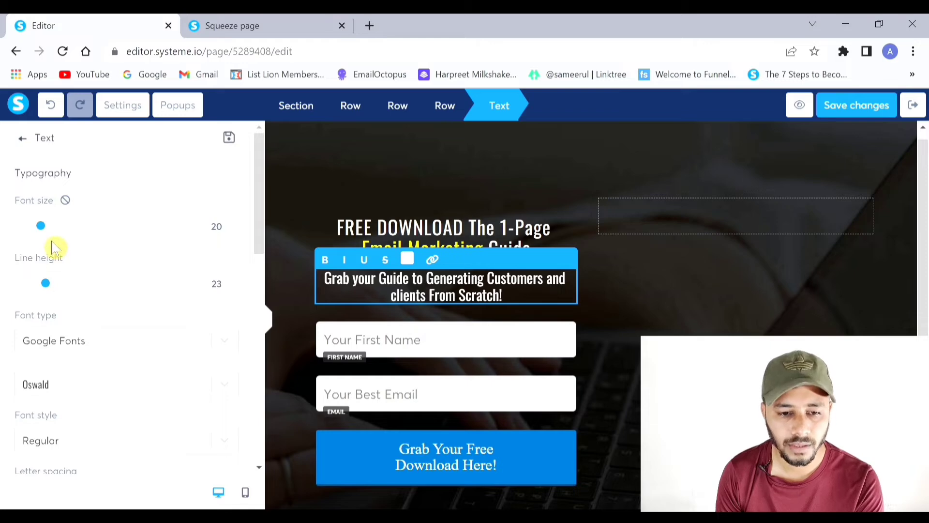
{"action": "key", "text": "Right"}
{"action": "key", "text": "Right"}
{"action": "key", "text": "Right"}
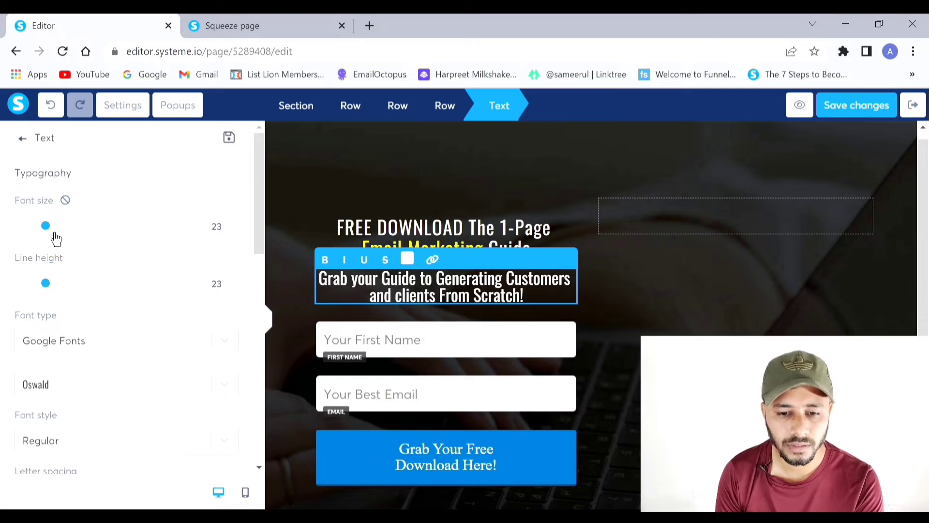
{"action": "left_click_drag", "start_coordinate": [56, 239], "coordinate": [55, 237]}
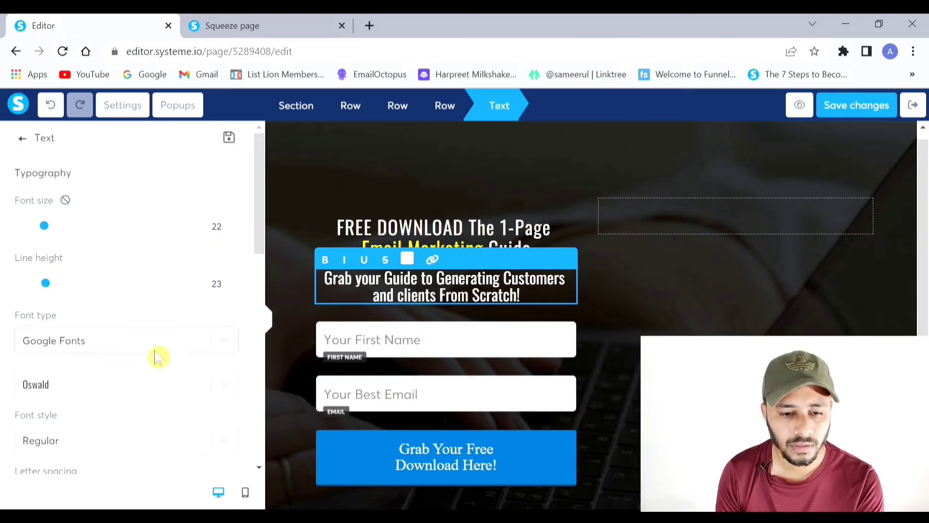
Try adjusting the subtext's letter spacing, and look over its color, margin and padding settings.
{"action": "scroll", "coordinate": [219, 363], "scroll_direction": "down", "scroll_amount": 3}
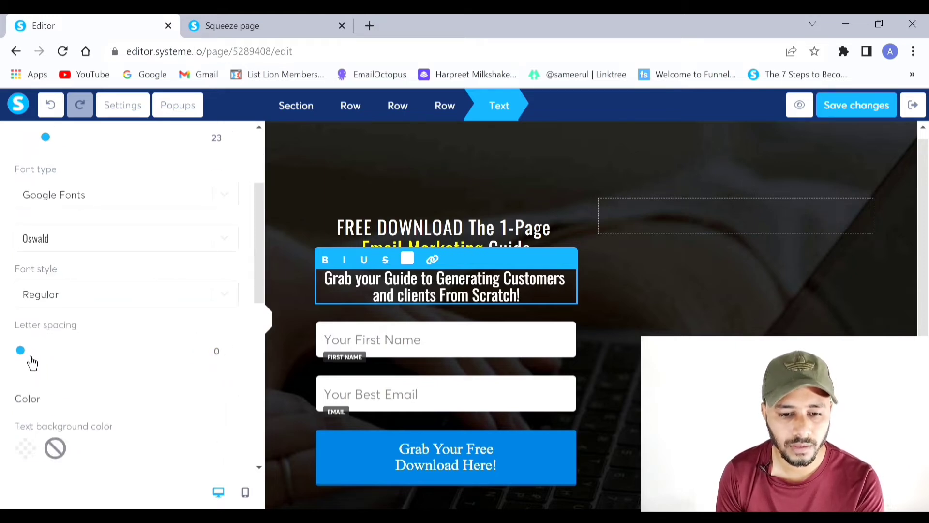
{"action": "left_click_drag", "start_coordinate": [37, 364], "coordinate": [34, 364]}
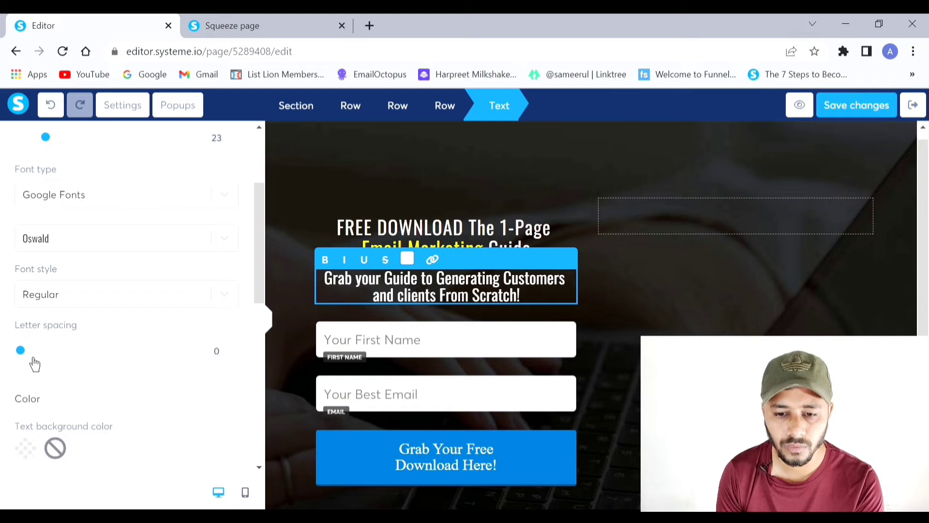
{"action": "scroll", "coordinate": [125, 380], "scroll_direction": "down", "scroll_amount": 10}
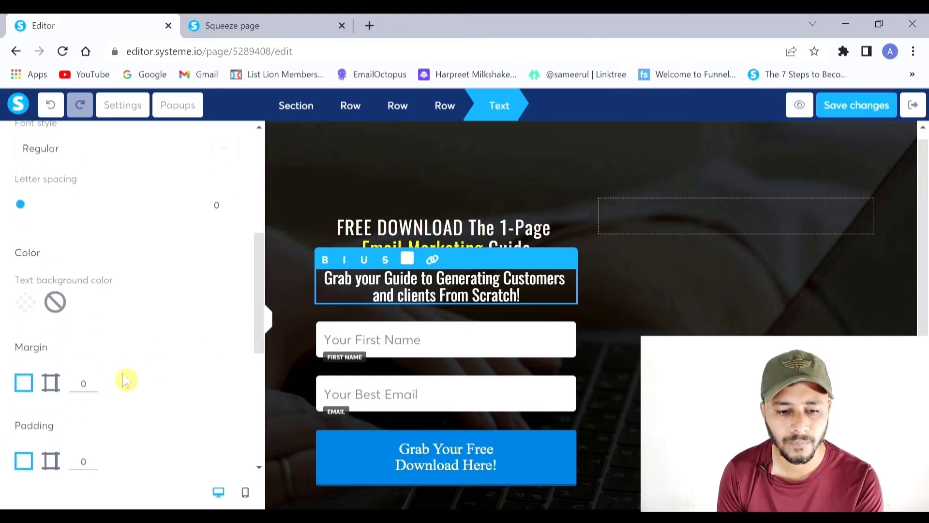
{"action": "scroll", "coordinate": [126, 380], "scroll_direction": "up", "scroll_amount": 10}
{"action": "left_click", "coordinate": [450, 373]}
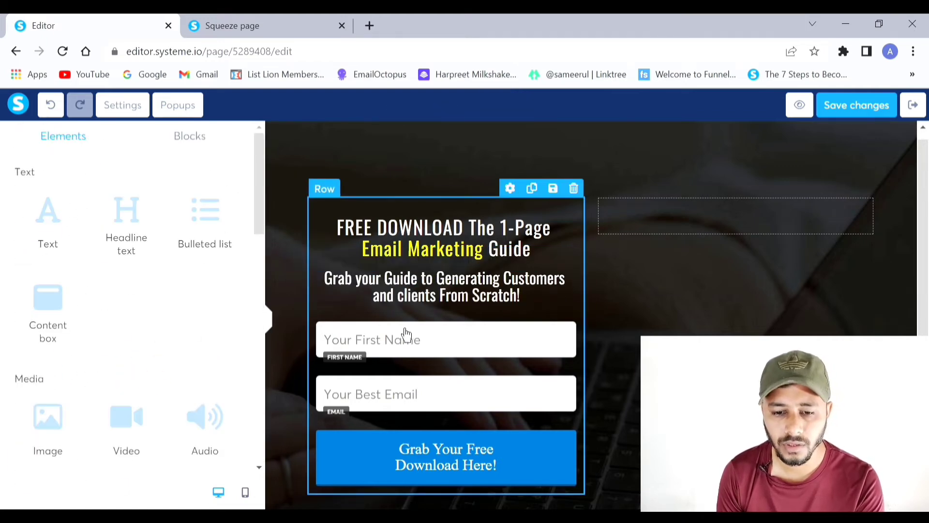
Set the line height of the "Your First Name" form input to 20.
{"action": "left_click", "coordinate": [409, 344]}
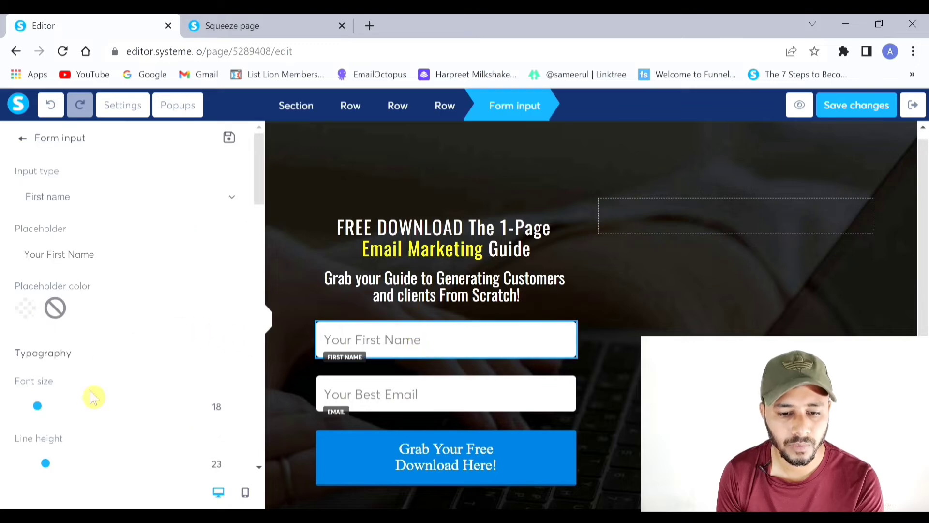
{"action": "scroll", "coordinate": [53, 288], "scroll_direction": "down", "scroll_amount": 3}
{"action": "left_click_drag", "start_coordinate": [46, 265], "coordinate": [47, 270]}
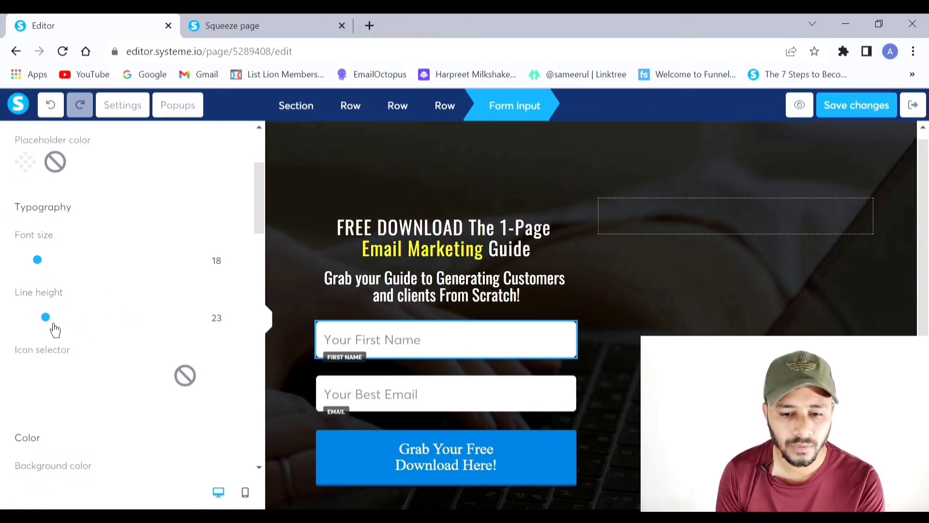
{"action": "left_click_drag", "start_coordinate": [54, 330], "coordinate": [53, 330]}
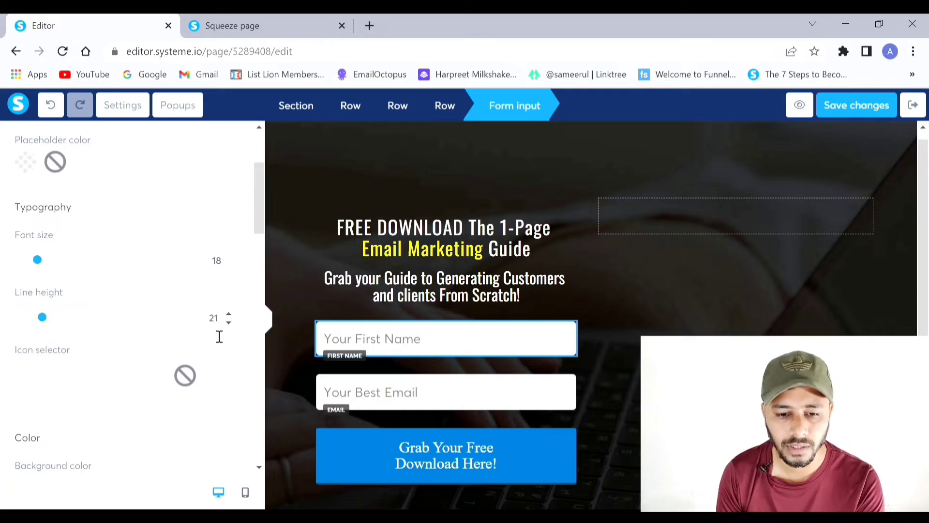
{"action": "left_click", "coordinate": [228, 323]}
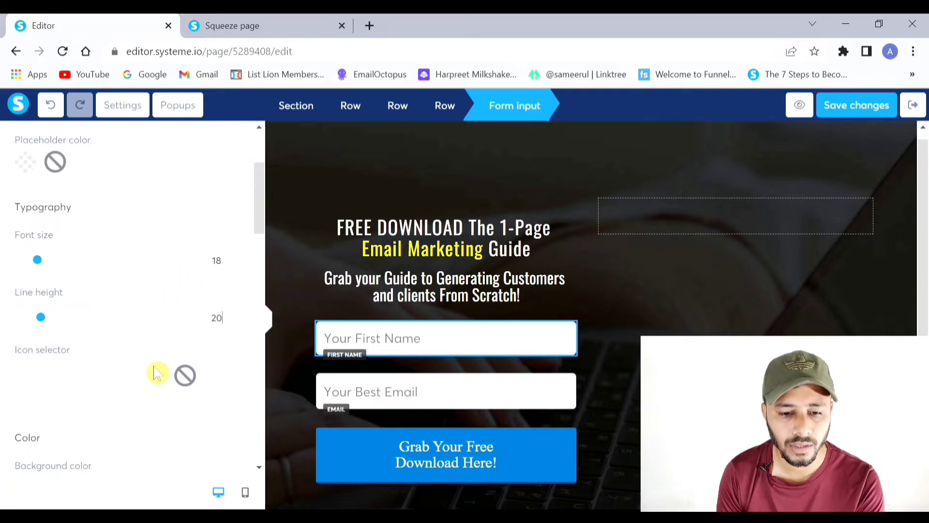
Look through the icons available for the "Your First Name" form input without choosing one.
{"action": "left_click", "coordinate": [100, 395]}
{"action": "scroll", "coordinate": [162, 412], "scroll_direction": "down", "scroll_amount": 3}
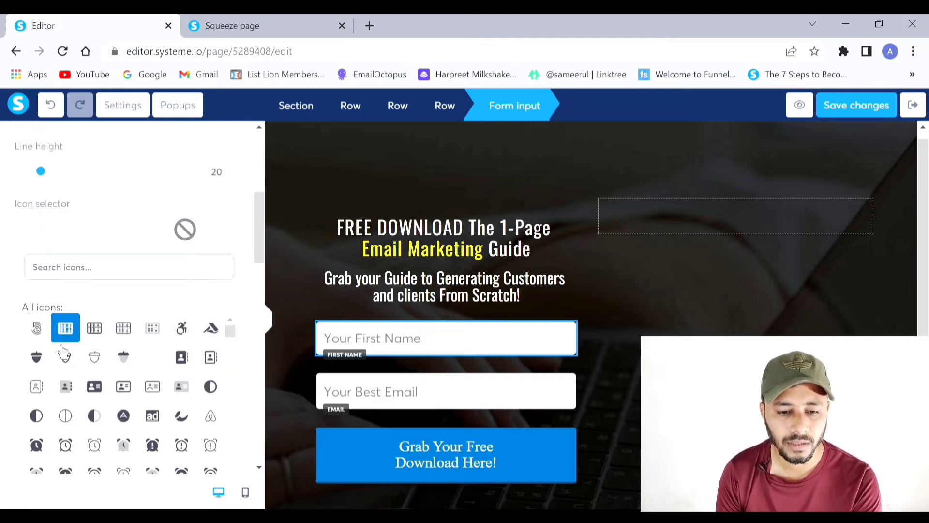
{"action": "left_click", "coordinate": [132, 277]}
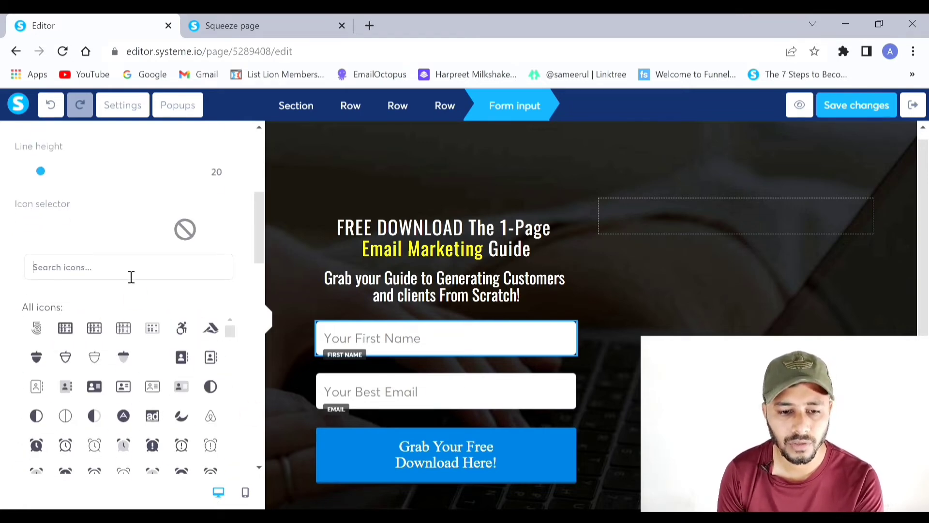
{"action": "left_click", "coordinate": [419, 360]}
Reduce the top margin of the "Your First Name" form input to 15.
{"action": "scroll", "coordinate": [155, 337], "scroll_direction": "down", "scroll_amount": 3}
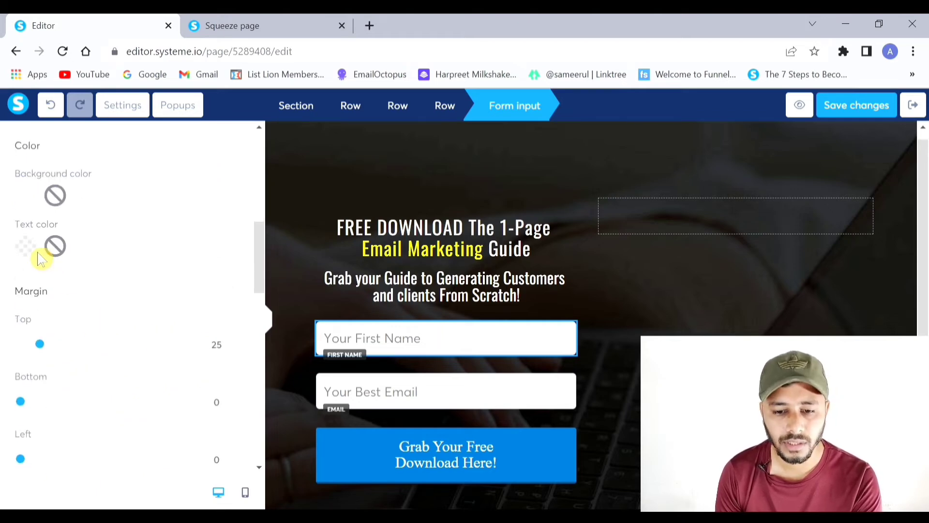
{"action": "scroll", "coordinate": [132, 270], "scroll_direction": "down", "scroll_amount": 3}
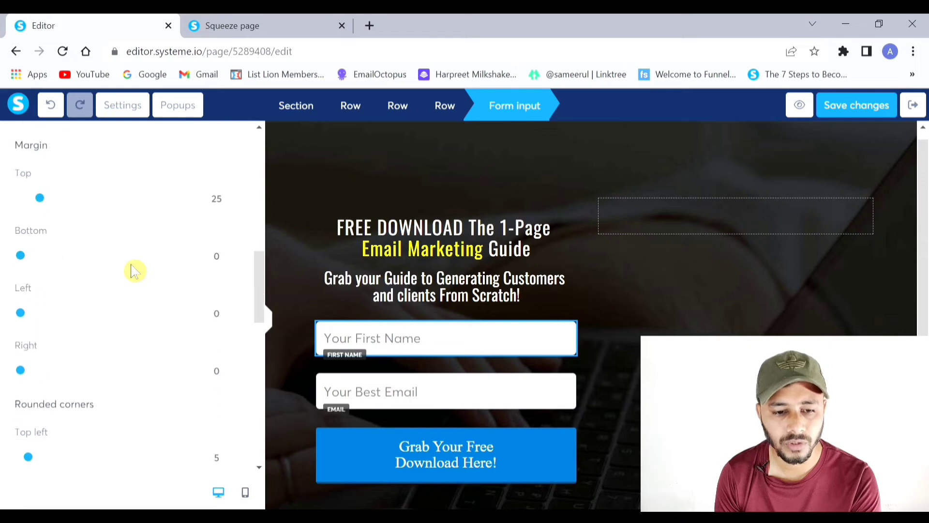
{"action": "mouse_move", "coordinate": [48, 209]}
{"action": "left_mouse_down"}
{"action": "mouse_move", "coordinate": [10, 211]}
{"action": "mouse_move", "coordinate": [42, 211]}
{"action": "left_mouse_up"}
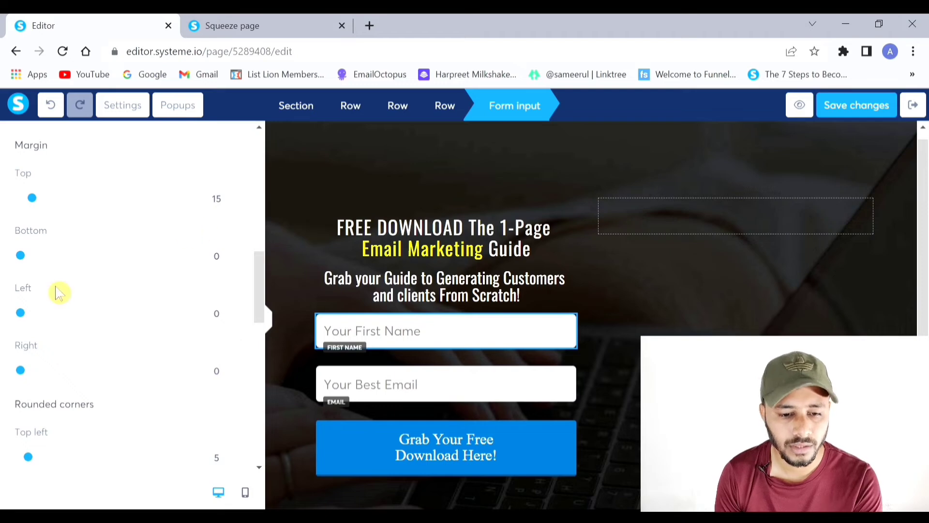
Try adjusting the top-left corner rounding of the "Your First Name" form input, and review its other corner and shadow settings.
{"action": "scroll", "coordinate": [58, 291], "scroll_direction": "down", "scroll_amount": 3}
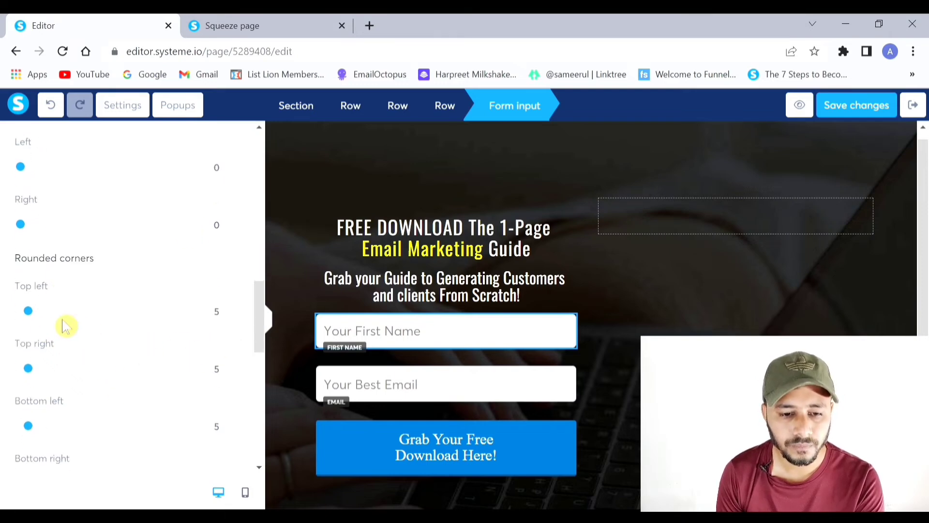
{"action": "left_click", "coordinate": [656, 326]}
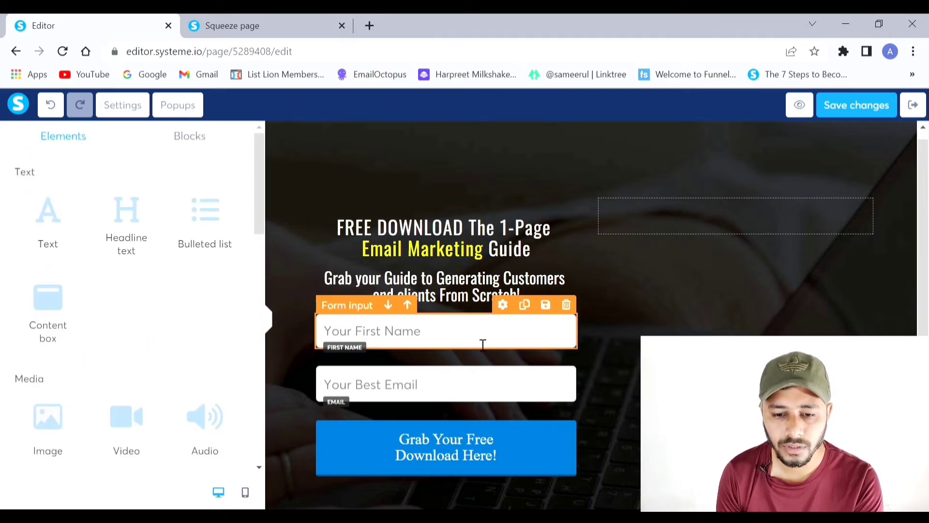
{"action": "left_click", "coordinate": [441, 337]}
{"action": "left_click", "coordinate": [664, 331]}
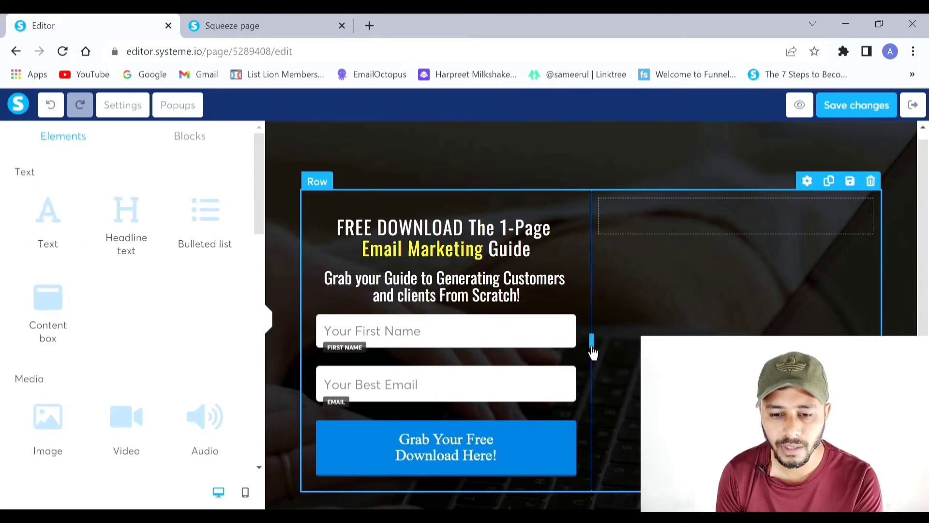
{"action": "left_click", "coordinate": [489, 336]}
{"action": "scroll", "coordinate": [105, 326], "scroll_direction": "down", "scroll_amount": 12}
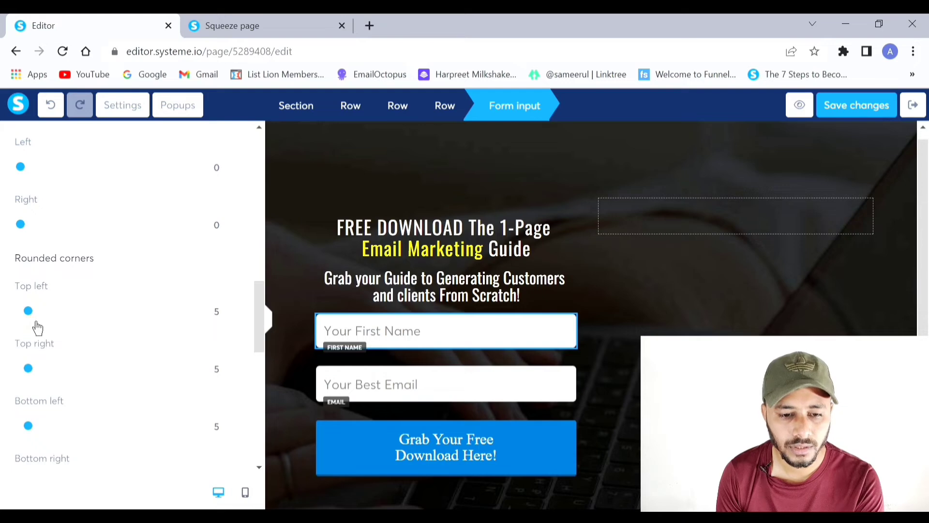
{"action": "left_click_drag", "start_coordinate": [29, 311], "coordinate": [49, 334]}
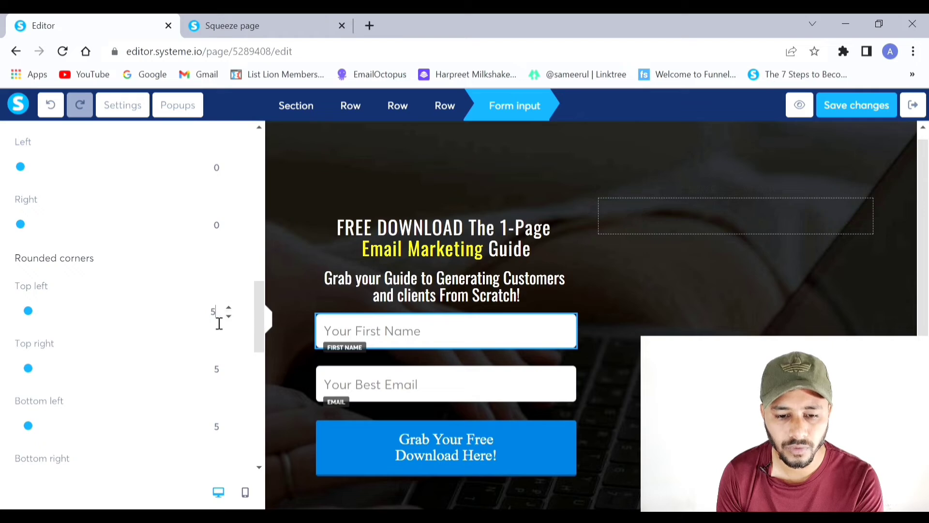
{"action": "scroll", "coordinate": [169, 319], "scroll_direction": "down", "scroll_amount": 3}
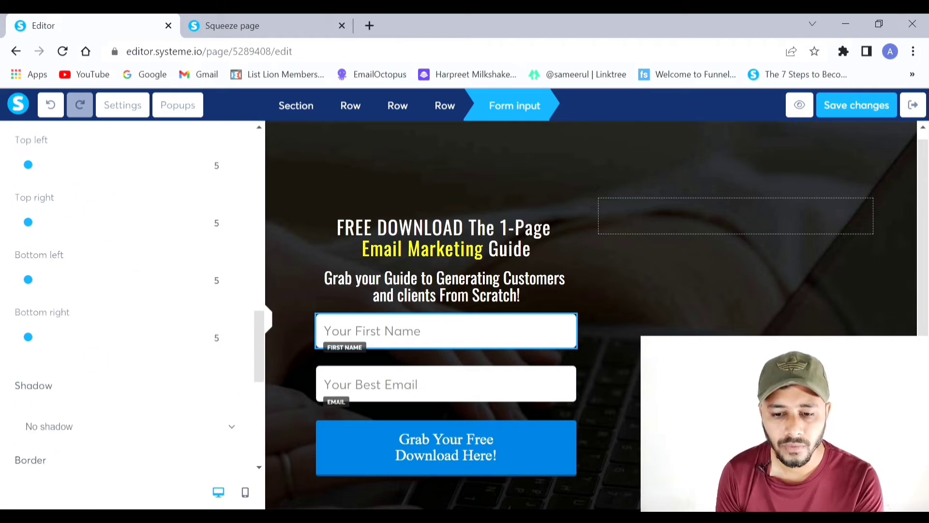
{"action": "left_click", "coordinate": [278, 404]}
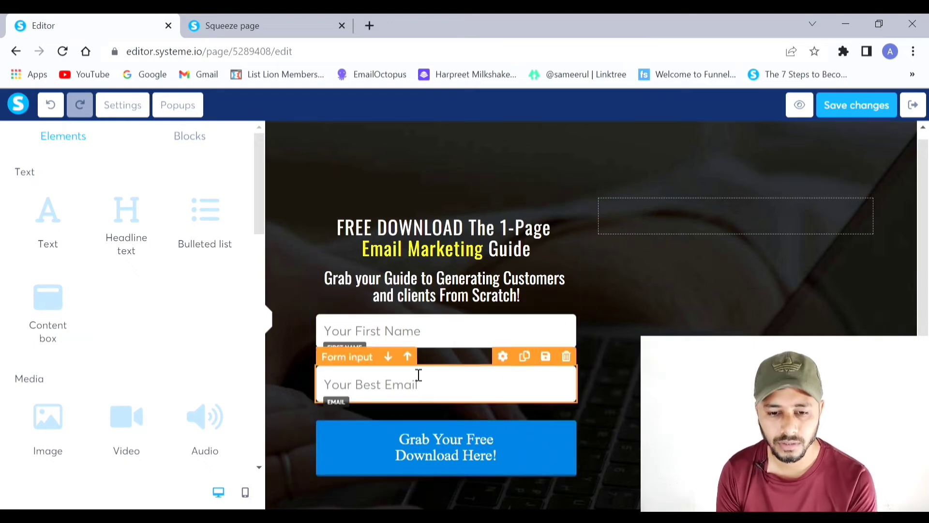
Set all four rounded corners of the "Grab Your Free Download Here!" button to 5.
{"action": "left_click", "coordinate": [359, 454]}
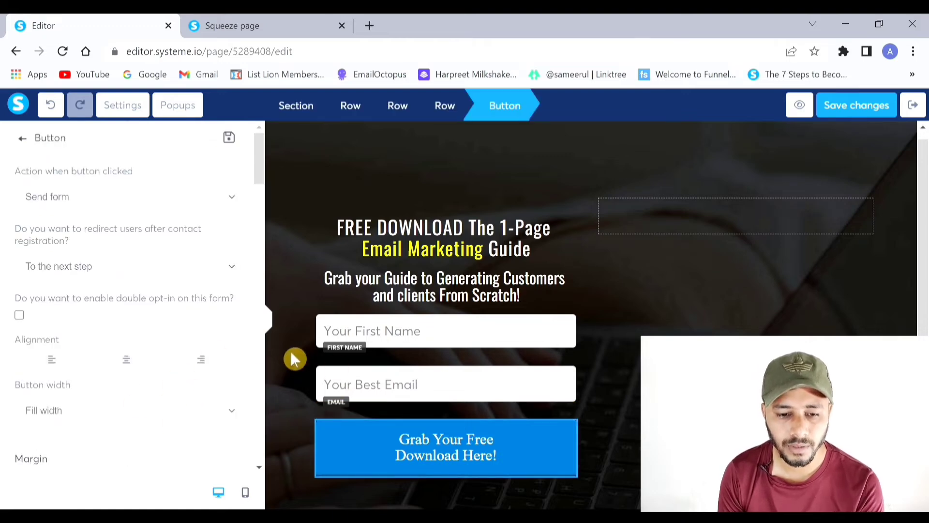
{"action": "scroll", "coordinate": [162, 354], "scroll_direction": "down", "scroll_amount": 9}
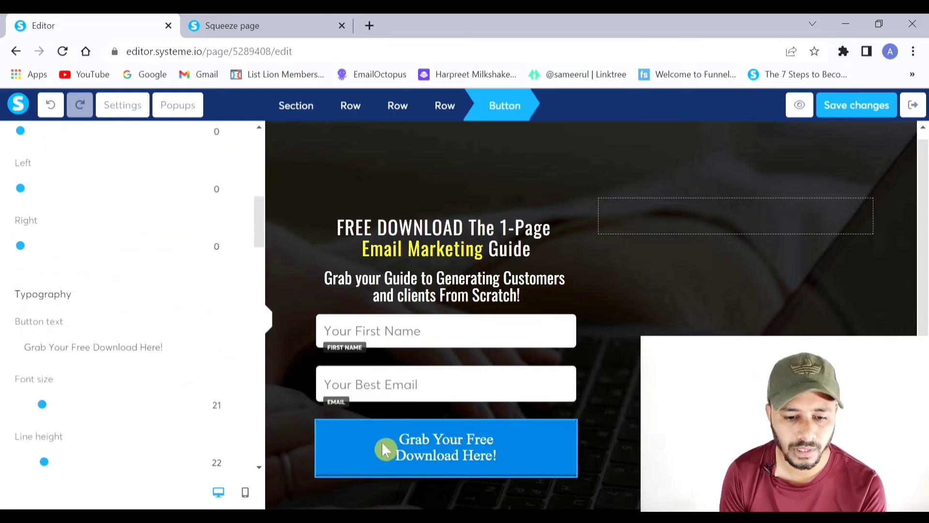
{"action": "scroll", "coordinate": [155, 370], "scroll_direction": "down", "scroll_amount": 15}
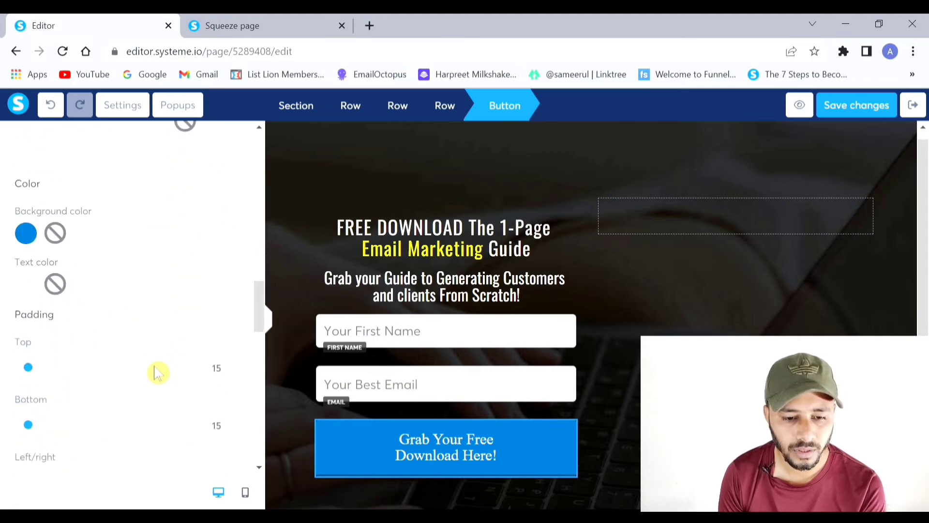
{"action": "scroll", "coordinate": [76, 328], "scroll_direction": "down", "scroll_amount": 3}
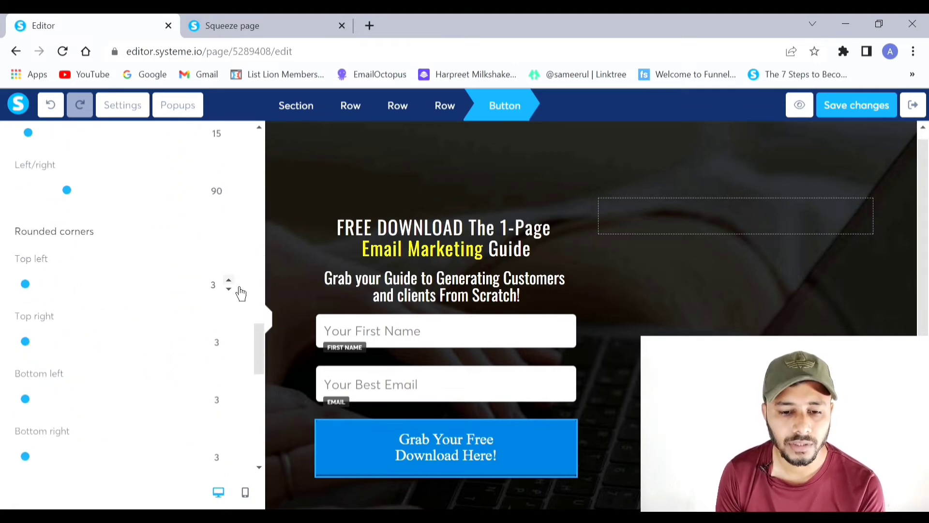
{"action": "key", "text": "BackSpace"}
{"action": "type", "text": "5"}
{"action": "double_click", "coordinate": [229, 339]}
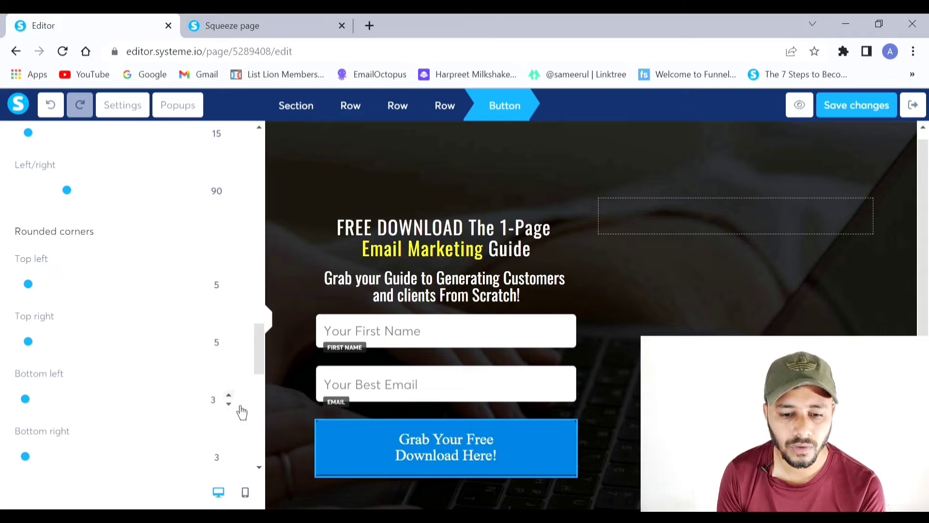
{"action": "key", "text": "BackSpace"}
{"action": "type", "text": "5"}
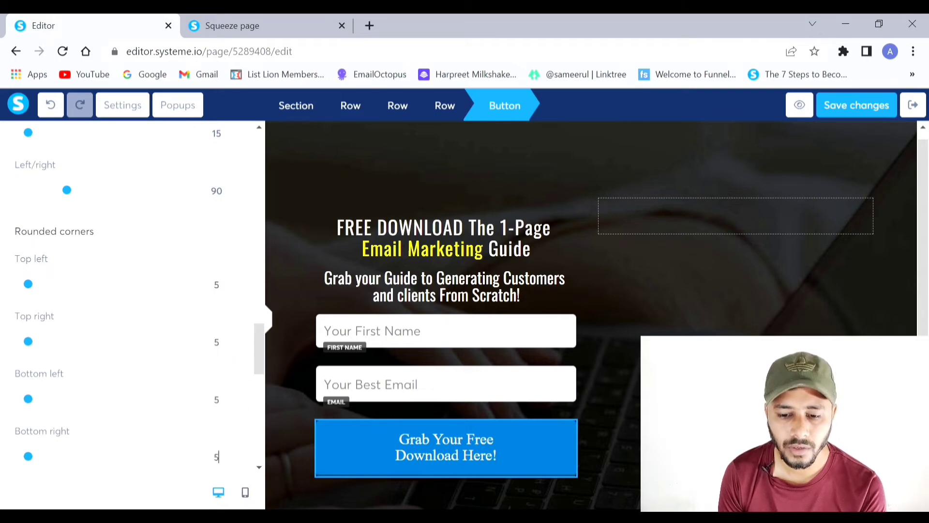
Increase the font size of the "Grab Your Free Download Here!" button to 23.
{"action": "left_click", "coordinate": [608, 411]}
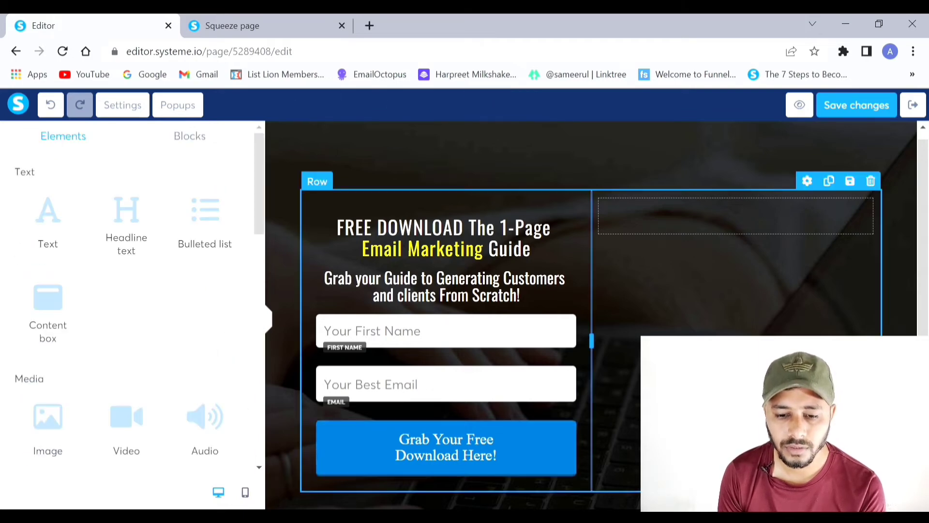
{"action": "left_click", "coordinate": [369, 444]}
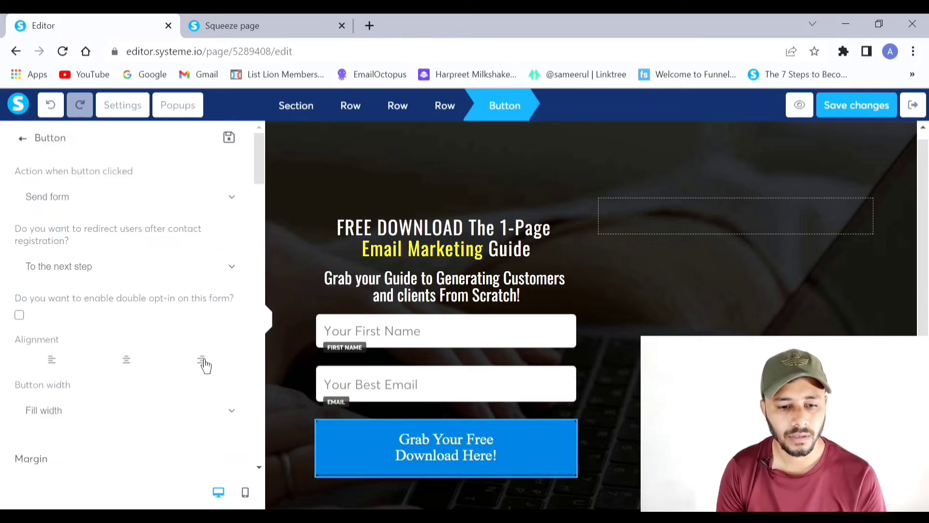
{"action": "scroll", "coordinate": [206, 366], "scroll_direction": "down", "scroll_amount": 3}
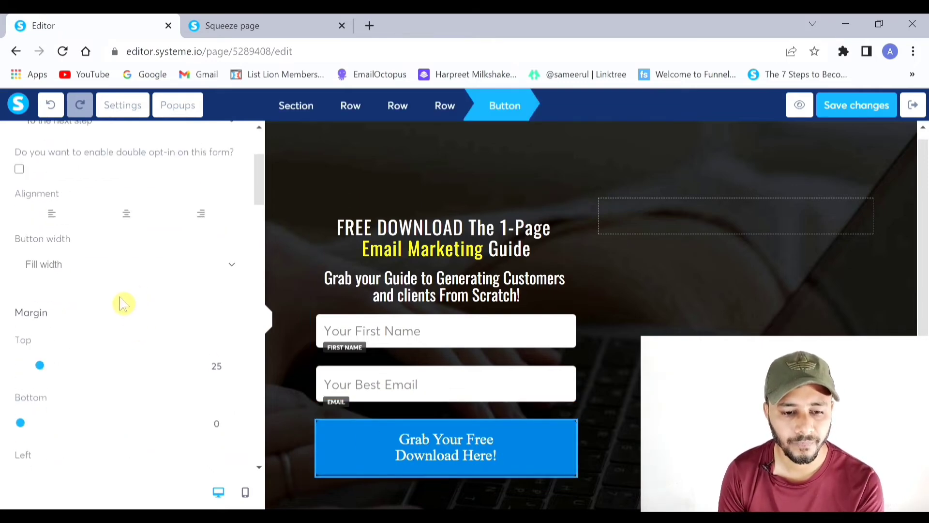
{"action": "scroll", "coordinate": [121, 303], "scroll_direction": "down", "scroll_amount": 3}
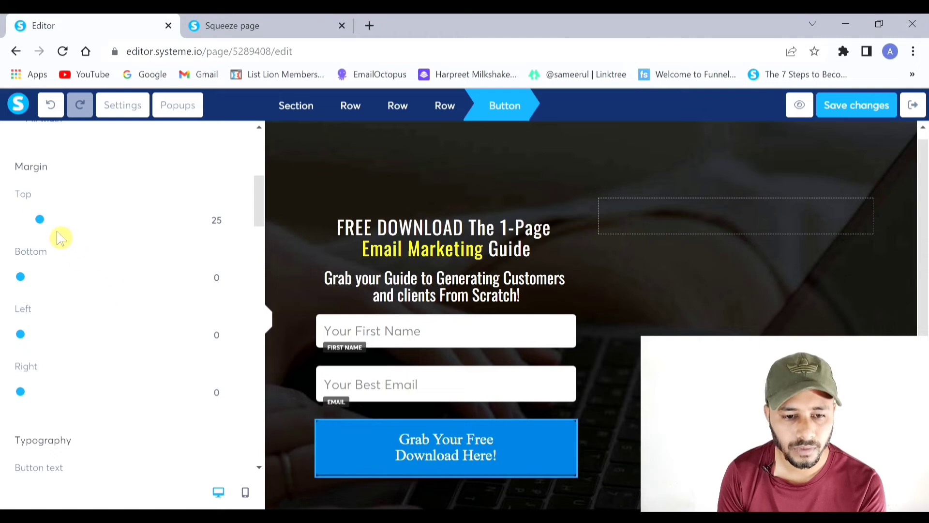
{"action": "left_click_drag", "start_coordinate": [49, 226], "coordinate": [48, 226]}
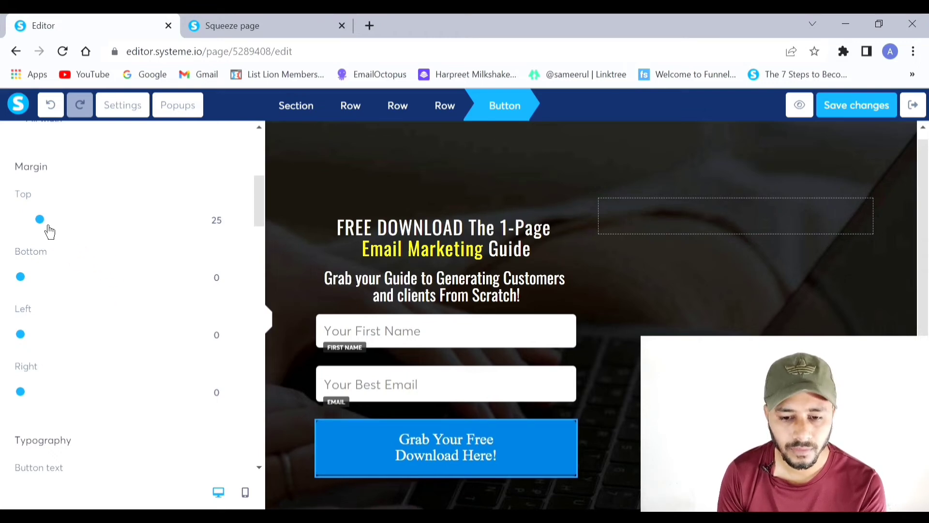
{"action": "scroll", "coordinate": [73, 264], "scroll_direction": "down", "scroll_amount": 3}
{"action": "scroll", "coordinate": [73, 264], "scroll_direction": "down", "scroll_amount": 3}
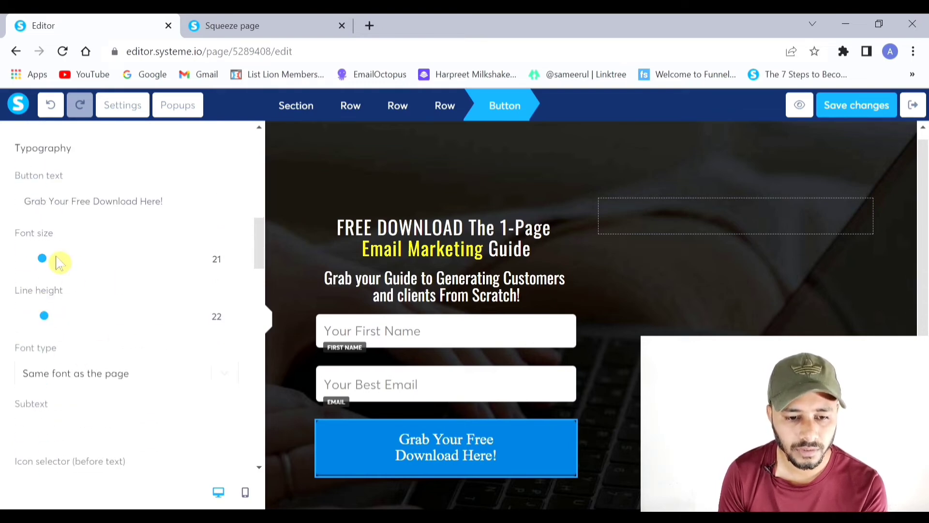
{"action": "left_click_drag", "start_coordinate": [43, 258], "coordinate": [46, 259]}
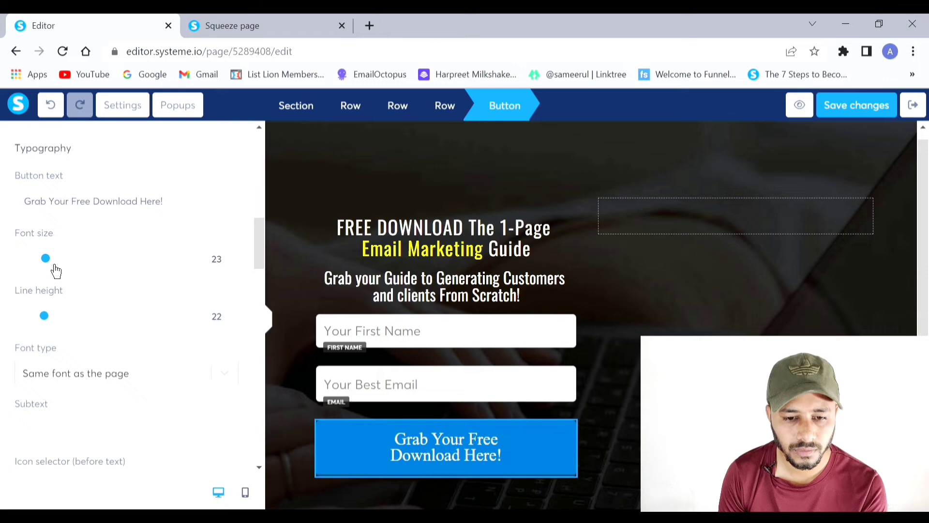
Change the button's typeface to the Google font Oswald.
{"action": "scroll", "coordinate": [67, 270], "scroll_direction": "down", "scroll_amount": 3}
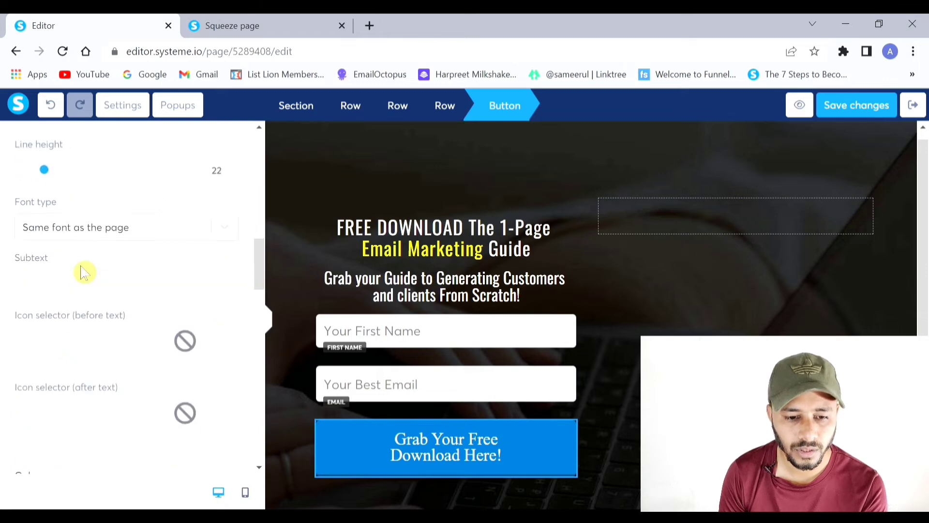
{"action": "left_click", "coordinate": [231, 234]}
{"action": "left_click", "coordinate": [79, 317]}
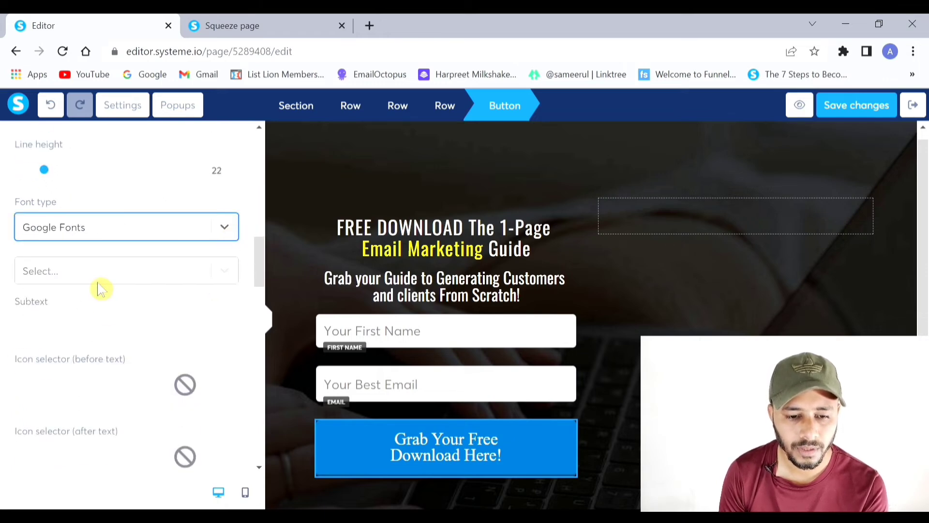
{"action": "left_click", "coordinate": [169, 273]}
{"action": "left_click", "coordinate": [68, 460]}
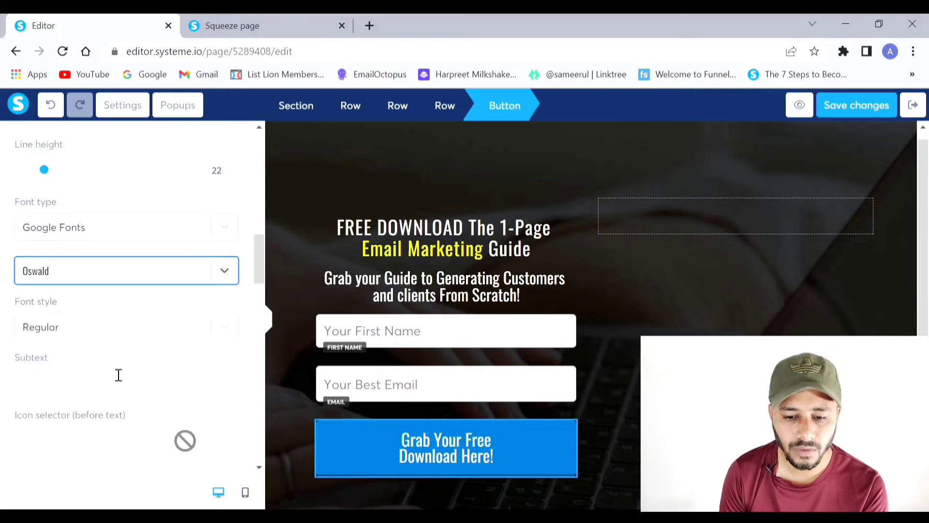
Review the button's before-text icon choices and its background color options without changing them.
{"action": "scroll", "coordinate": [148, 342], "scroll_direction": "down", "scroll_amount": 3}
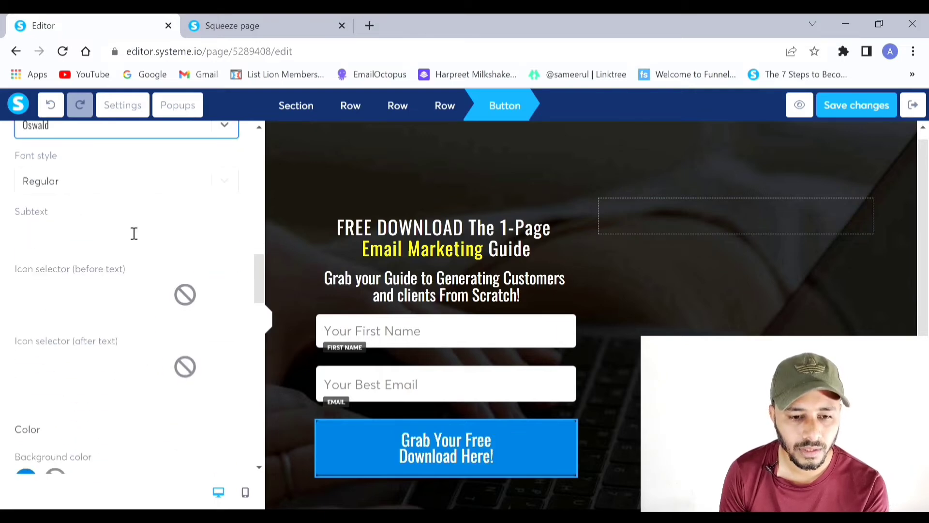
{"action": "left_click", "coordinate": [80, 315]}
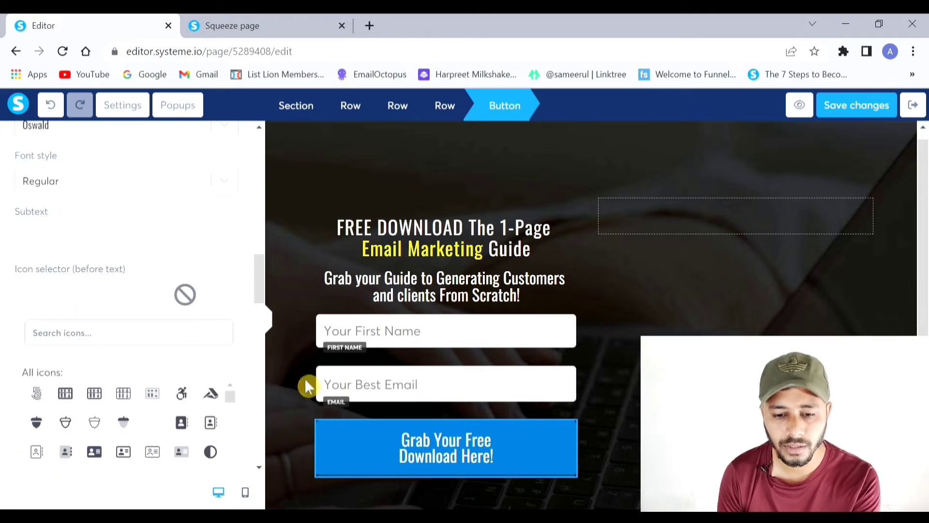
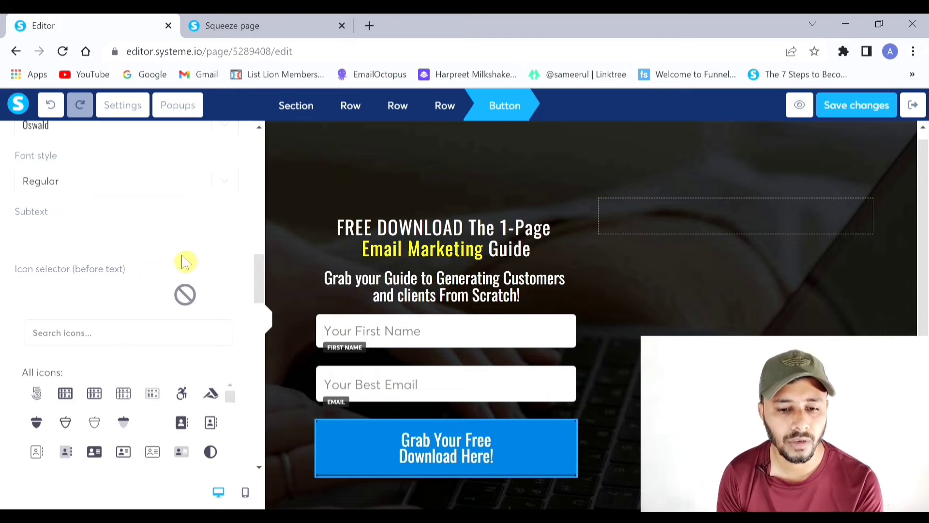
{"action": "left_click", "coordinate": [207, 273]}
{"action": "scroll", "coordinate": [84, 360], "scroll_direction": "down", "scroll_amount": 3}
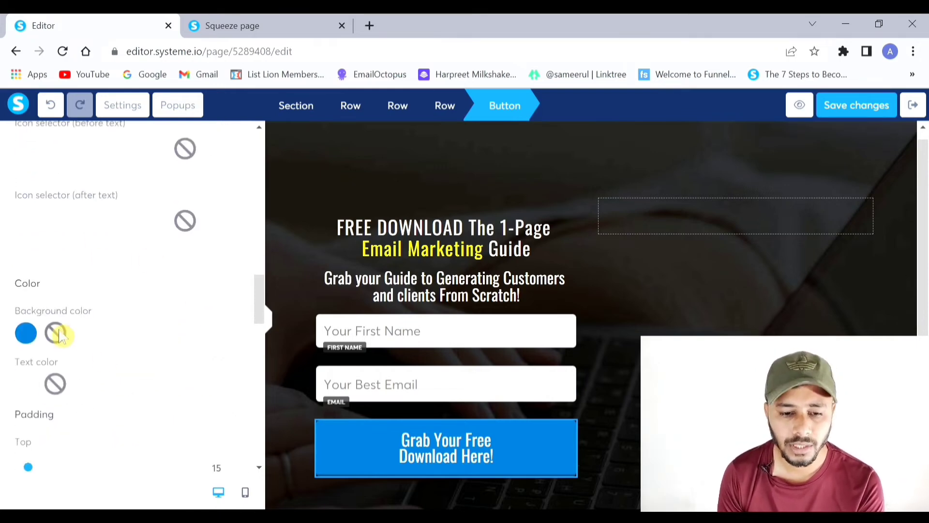
{"action": "left_click", "coordinate": [35, 339]}
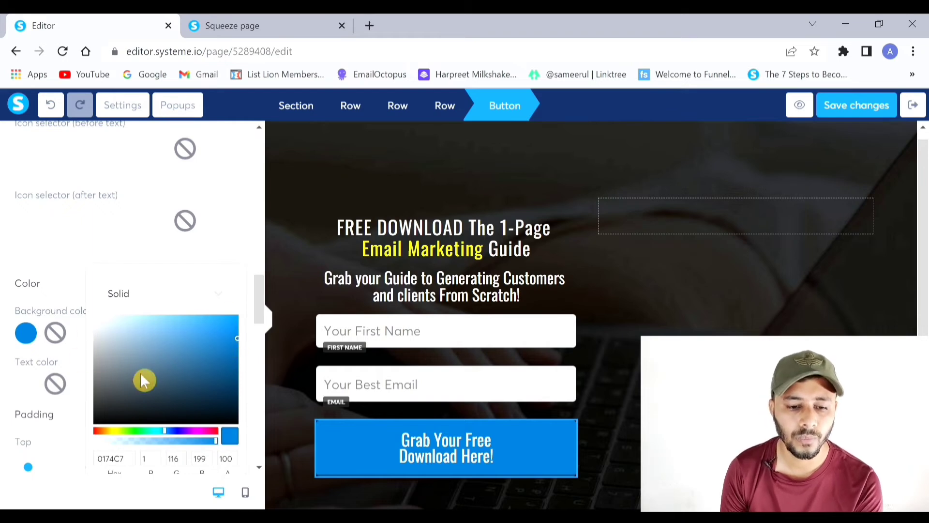
{"action": "left_click", "coordinate": [68, 259]}
Set both the top and bottom padding of the "Grab Your Free Download Here!" button to 17.
{"action": "scroll", "coordinate": [159, 320], "scroll_direction": "down", "scroll_amount": 3}
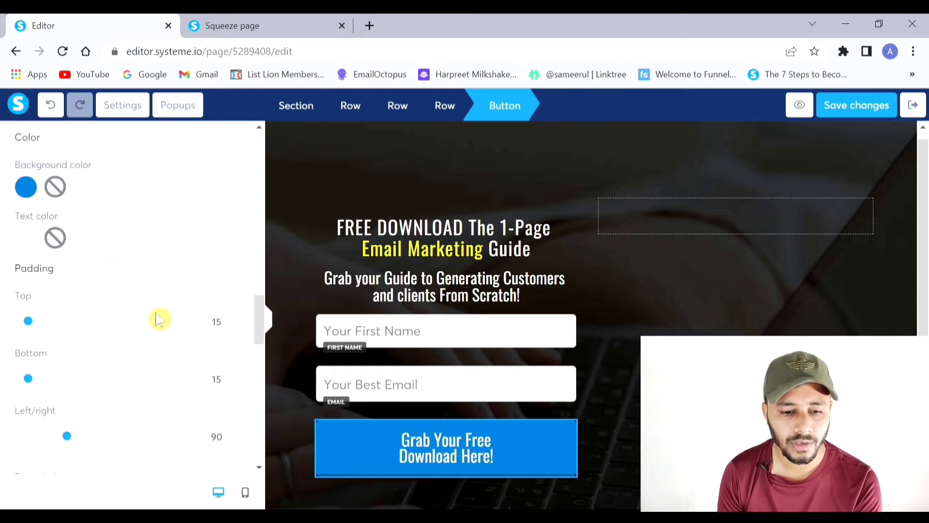
{"action": "left_click_drag", "start_coordinate": [40, 334], "coordinate": [26, 334]}
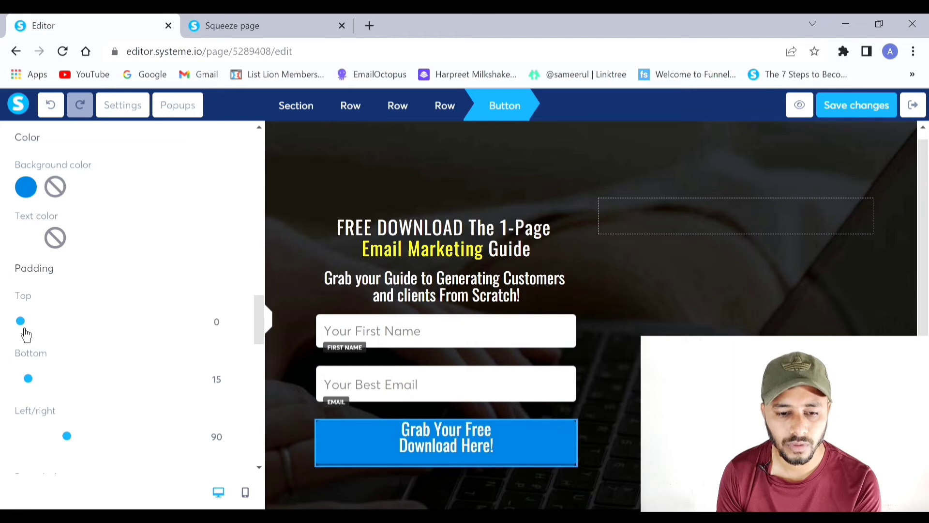
{"action": "mouse_move", "coordinate": [36, 392]}
{"action": "left_mouse_down"}
{"action": "mouse_move", "coordinate": [25, 393]}
{"action": "mouse_move", "coordinate": [39, 395]}
{"action": "left_mouse_up"}
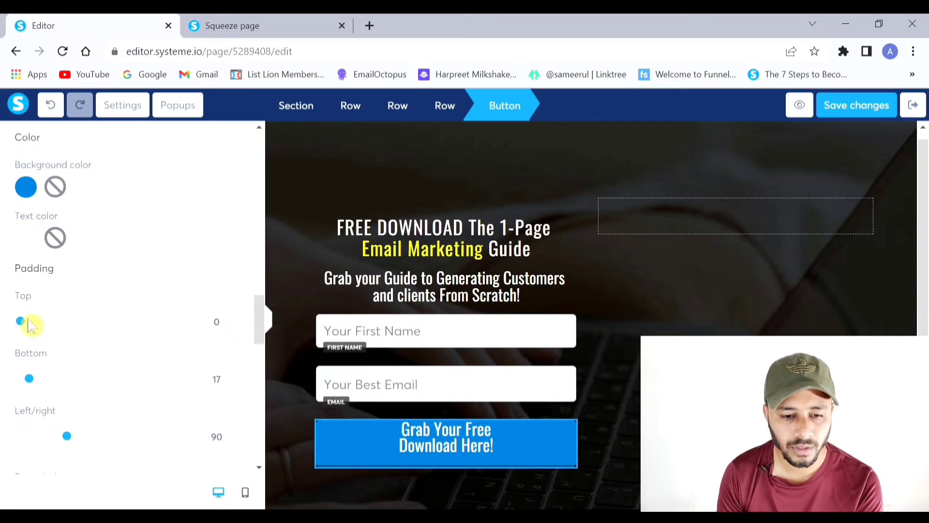
{"action": "left_click_drag", "start_coordinate": [40, 334], "coordinate": [40, 335]}
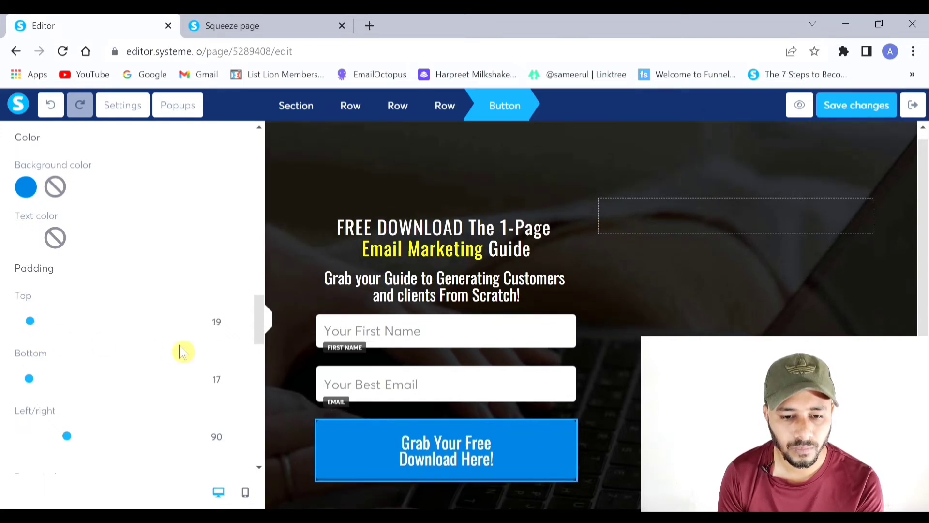
{"action": "left_click", "coordinate": [229, 326]}
{"action": "left_click", "coordinate": [229, 326]}
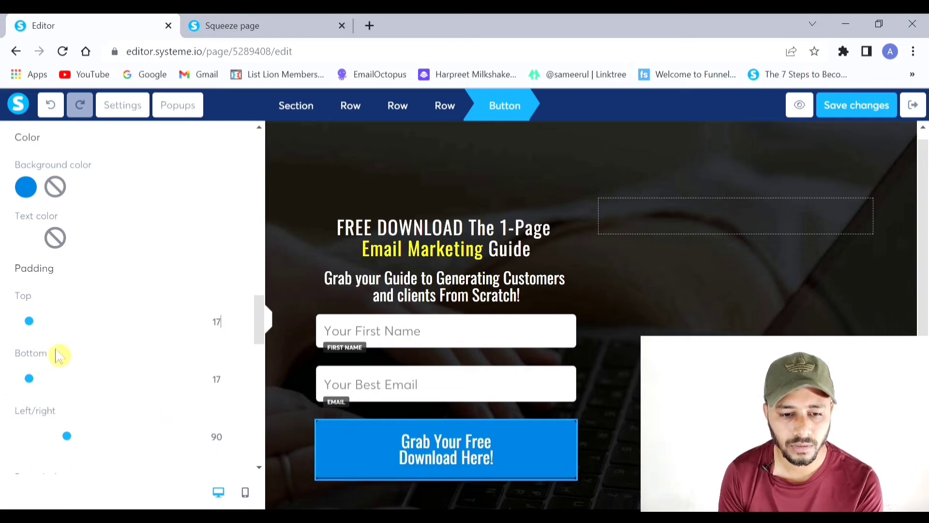
Reduce the button's left/right padding to 34 so its text fits on one line.
{"action": "scroll", "coordinate": [78, 346], "scroll_direction": "down", "scroll_amount": 3}
{"action": "left_click_drag", "start_coordinate": [74, 303], "coordinate": [55, 303]}
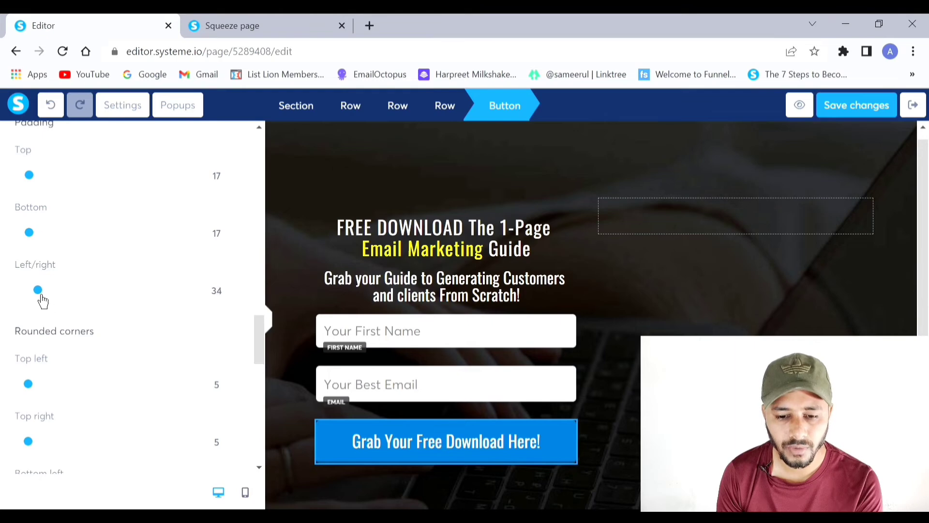
{"action": "left_click", "coordinate": [508, 473]}
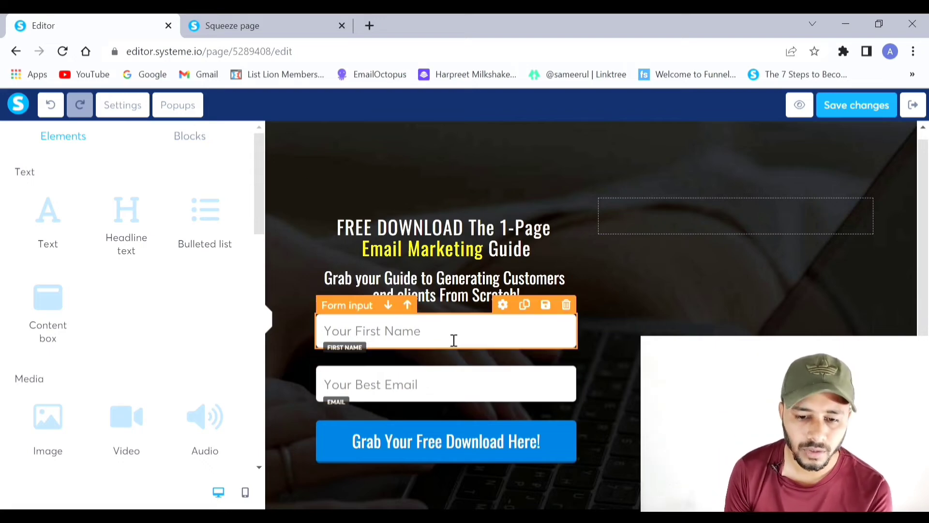
Give the "Grab Your Free Download Here!" button a hard shadow and set its border style to None.
{"action": "left_click", "coordinate": [459, 459]}
{"action": "scroll", "coordinate": [148, 375], "scroll_direction": "down", "scroll_amount": 10}
{"action": "scroll", "coordinate": [150, 375], "scroll_direction": "down", "scroll_amount": 15}
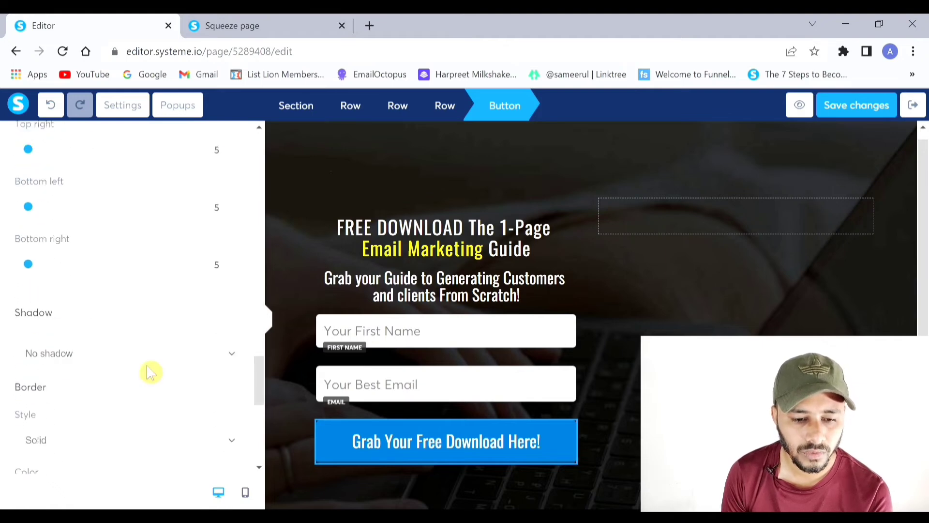
{"action": "scroll", "coordinate": [124, 278], "scroll_direction": "down", "scroll_amount": 3}
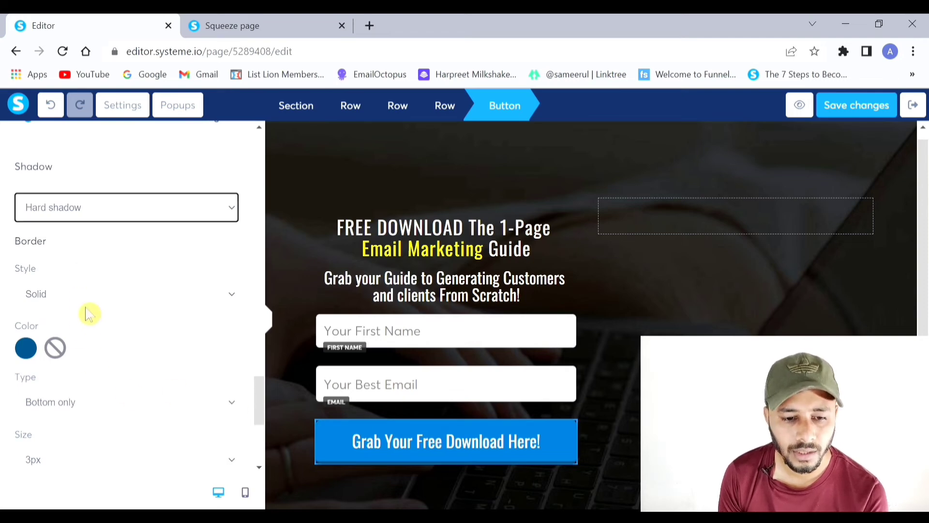
{"action": "left_click", "coordinate": [84, 297]}
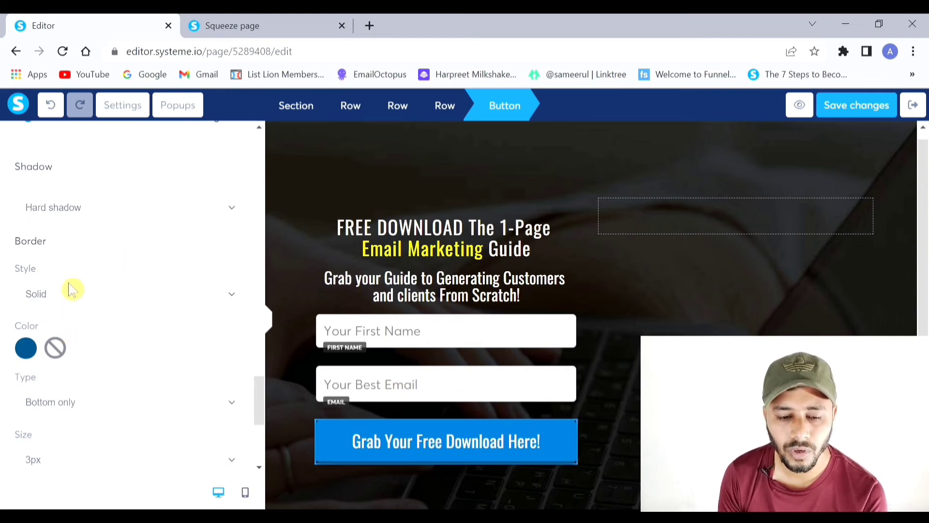
{"action": "left_click", "coordinate": [60, 324]}
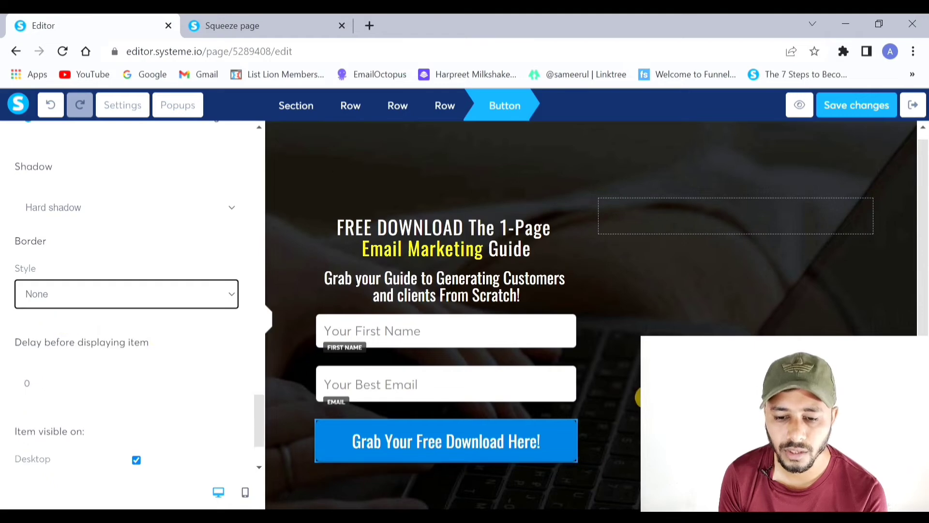
{"action": "left_click", "coordinate": [638, 396]}
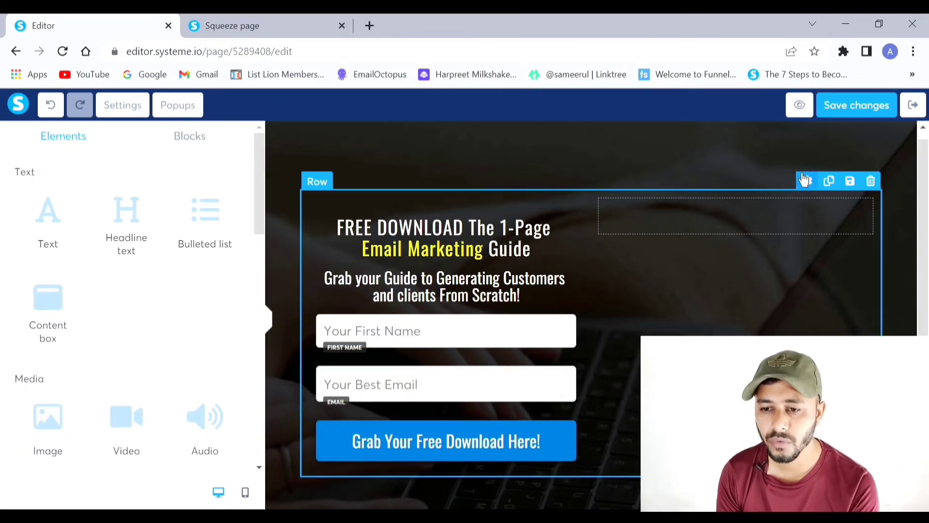
Preview the squeeze page, dismiss the preview-mode notice and check the updated form and button.
{"action": "left_click", "coordinate": [800, 105]}
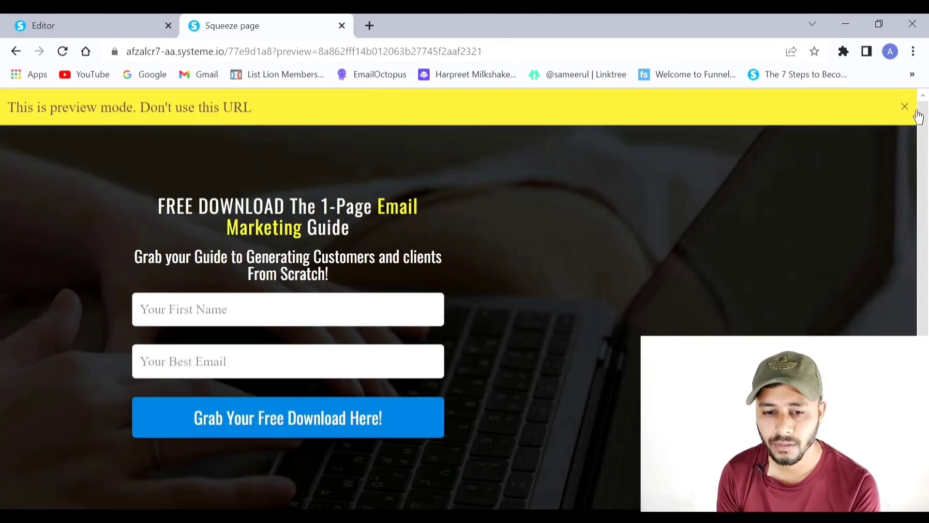
{"action": "left_click", "coordinate": [904, 107]}
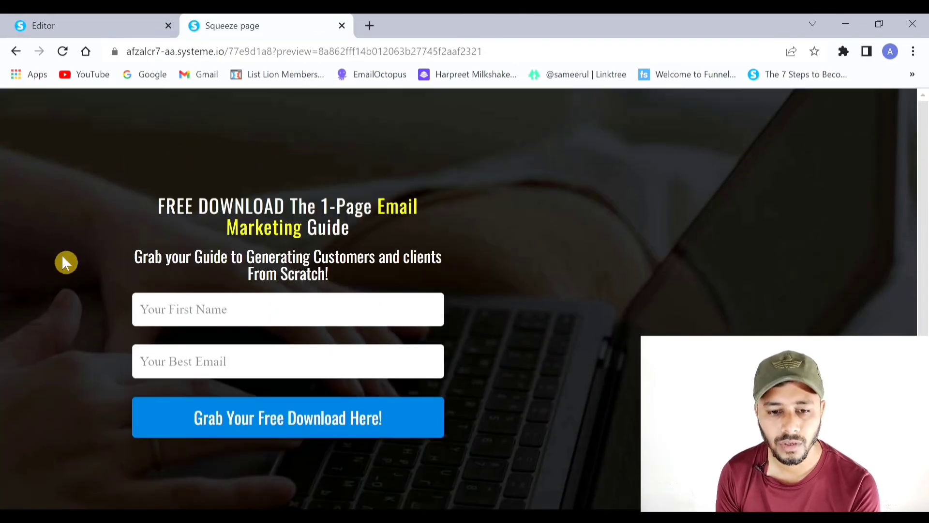
{"action": "scroll", "coordinate": [555, 191], "scroll_direction": "down", "scroll_amount": 3}
{"action": "scroll", "coordinate": [555, 190], "scroll_direction": "up", "scroll_amount": 3}
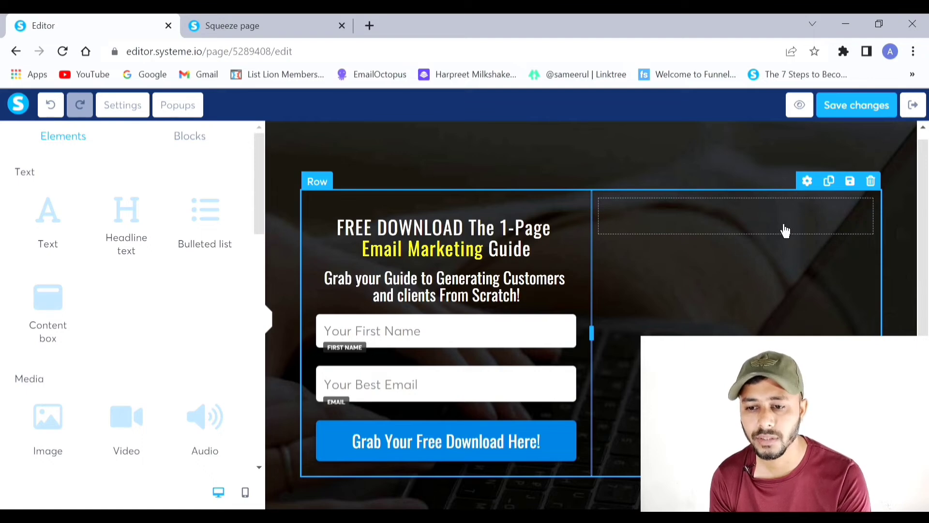
Add an Image element to the empty column beside the opt-in form.
{"action": "scroll", "coordinate": [133, 314], "scroll_direction": "down", "scroll_amount": 5}
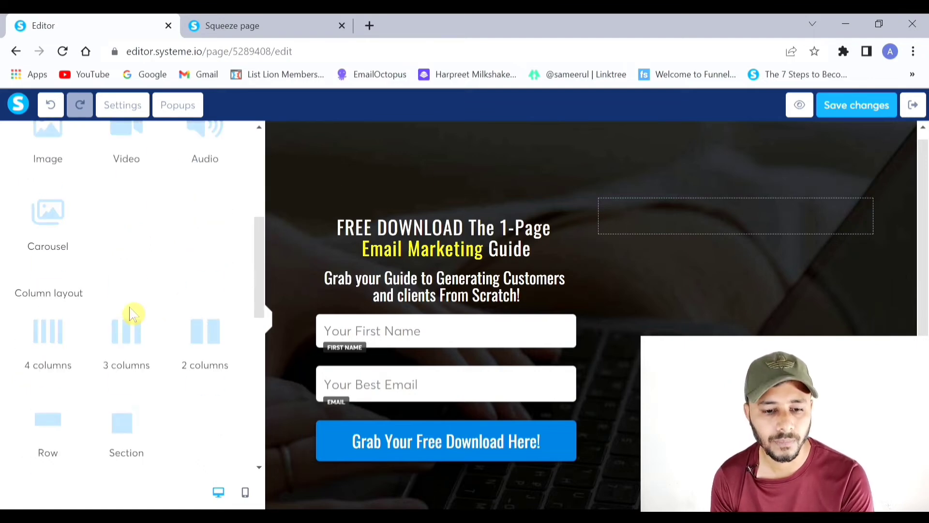
{"action": "scroll", "coordinate": [84, 338], "scroll_direction": "up", "scroll_amount": 6}
{"action": "scroll", "coordinate": [58, 401], "scroll_direction": "down", "scroll_amount": 3}
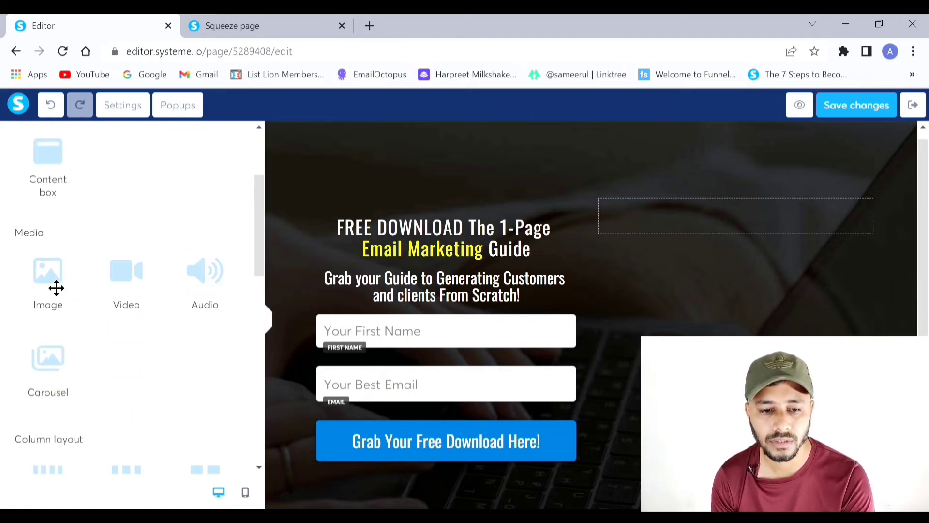
{"action": "left_click_drag", "start_coordinate": [56, 284], "coordinate": [63, 301]}
{"action": "left_click_drag", "start_coordinate": [282, 448], "coordinate": [774, 223]}
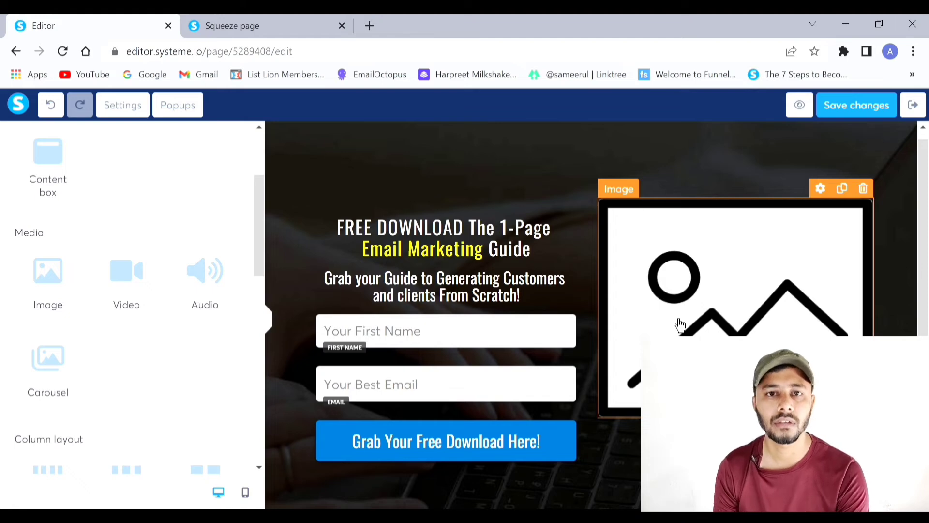
Insert IMG_20211120_225859-removebg-preview.png into the image element beside the form and set its image size to 358.
{"action": "left_click", "coordinate": [726, 266]}
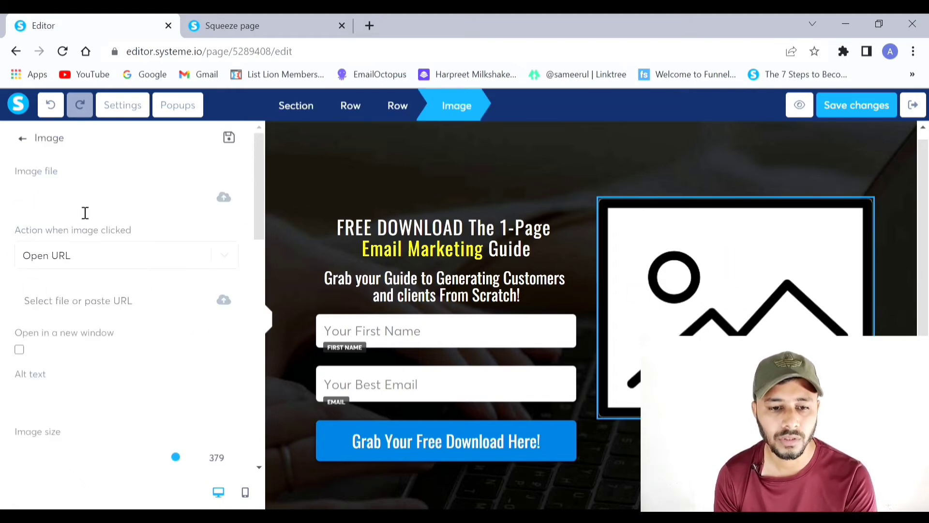
{"action": "left_click", "coordinate": [229, 209]}
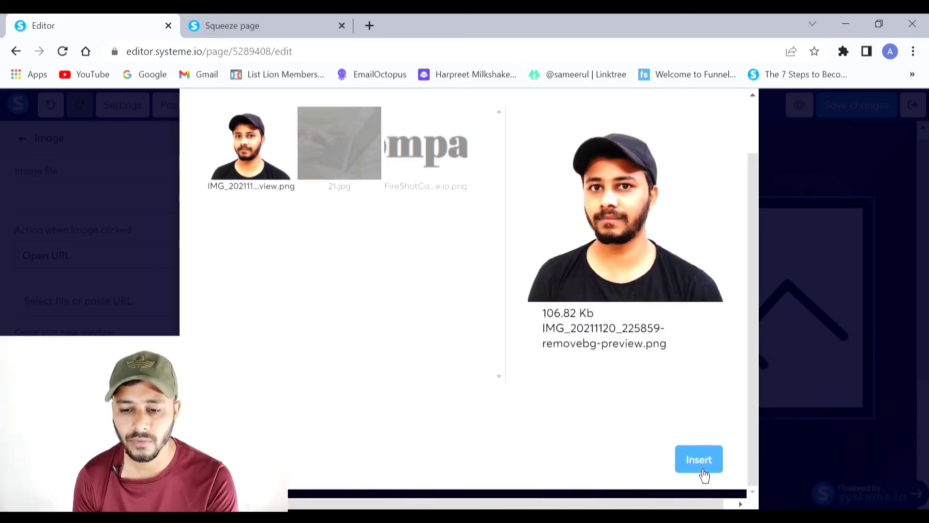
{"action": "left_click", "coordinate": [699, 460]}
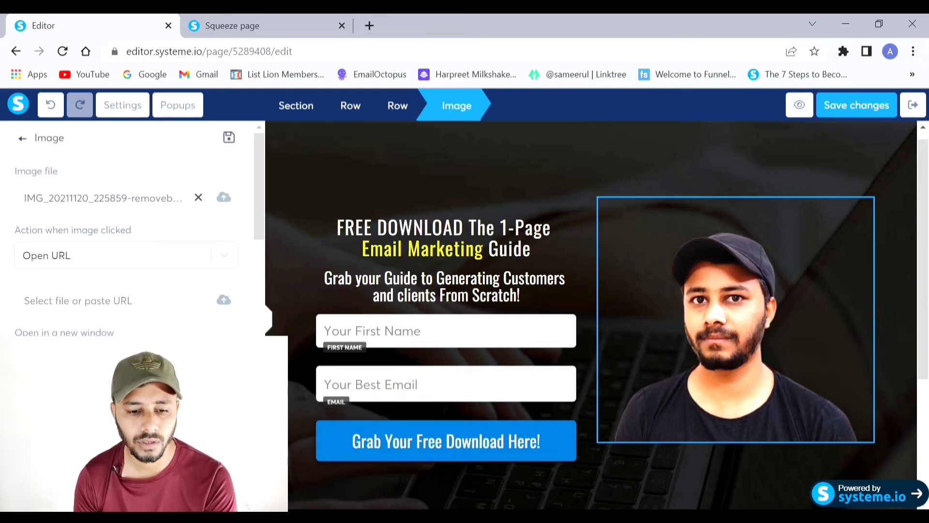
{"action": "scroll", "coordinate": [160, 346], "scroll_direction": "down", "scroll_amount": 2}
{"action": "left_click_drag", "start_coordinate": [166, 319], "coordinate": [177, 328]}
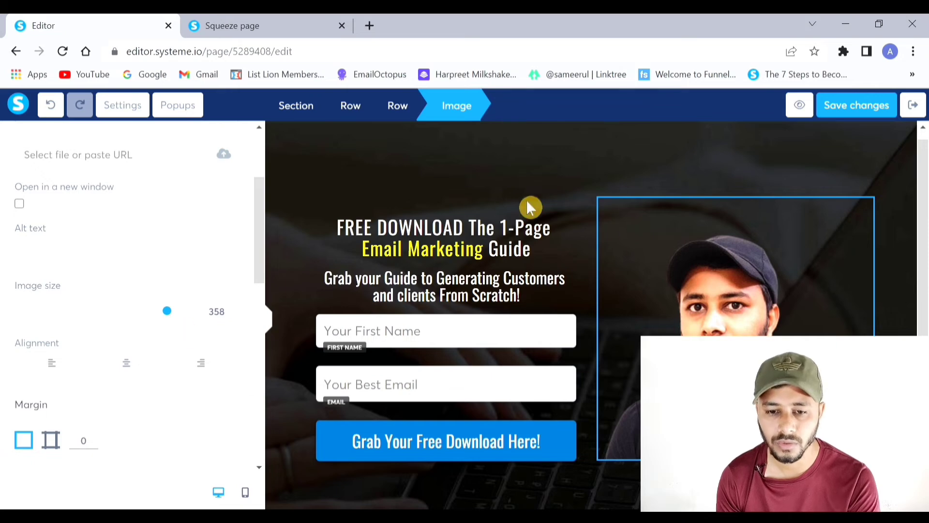
Check which actions are available when the image is clicked, keep Open URL, and review its remaining settings.
{"action": "scroll", "coordinate": [167, 326], "scroll_direction": "up", "scroll_amount": 3}
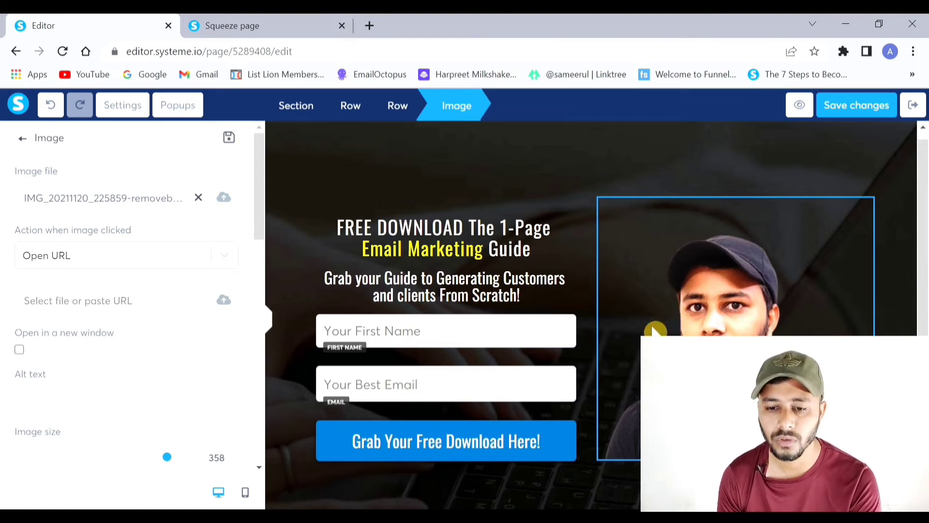
{"action": "left_click", "coordinate": [73, 266]}
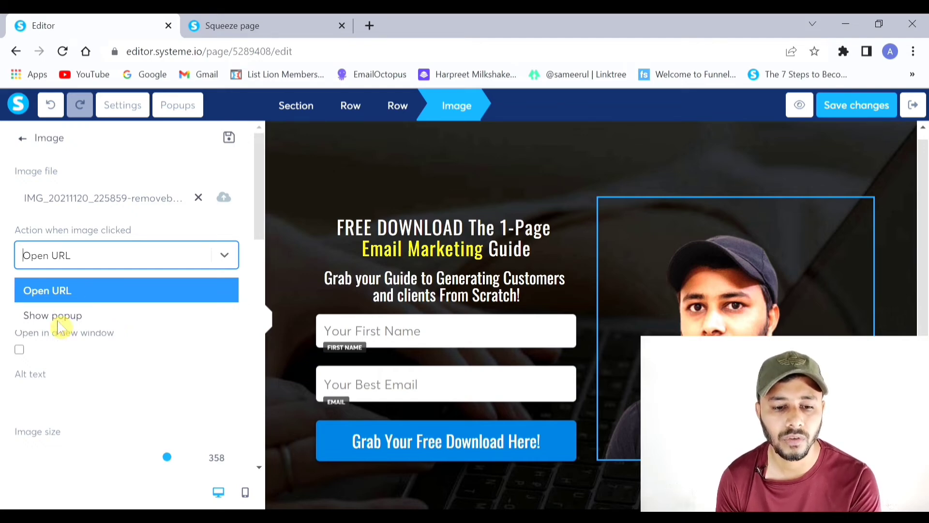
{"action": "left_click", "coordinate": [99, 297]}
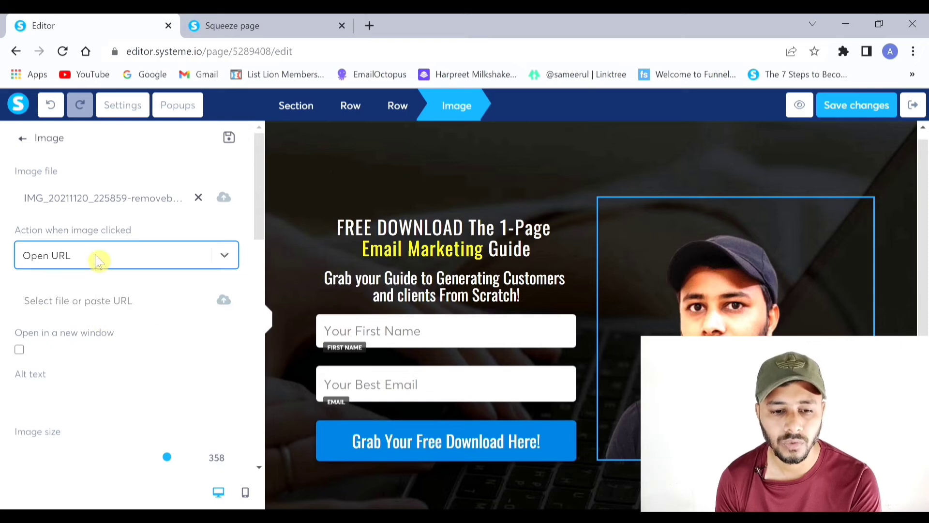
{"action": "left_click", "coordinate": [181, 313]}
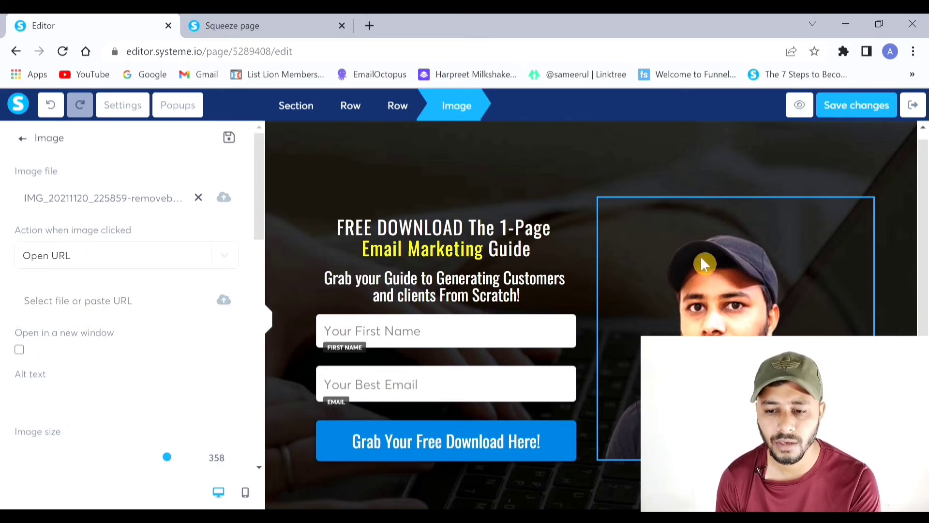
{"action": "left_click", "coordinate": [675, 171]}
{"action": "left_click", "coordinate": [732, 326]}
{"action": "scroll", "coordinate": [124, 363], "scroll_direction": "down", "scroll_amount": 3}
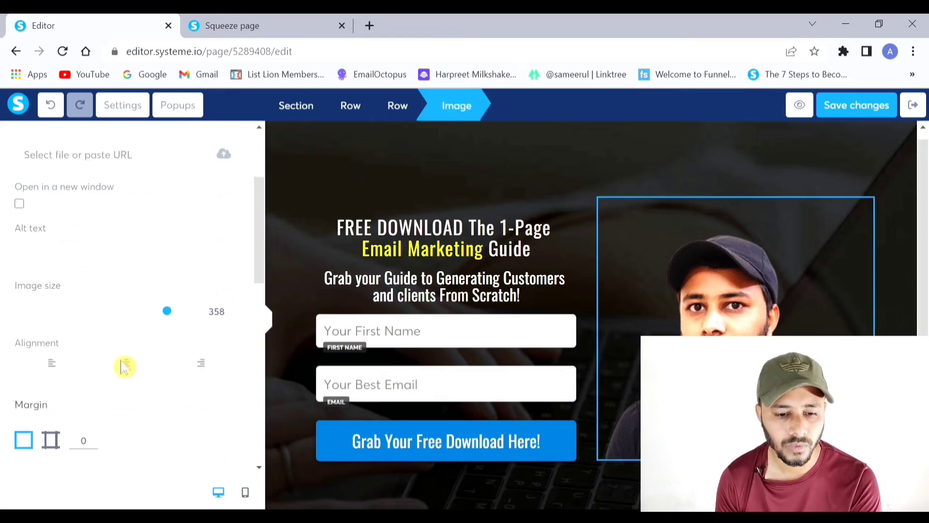
{"action": "scroll", "coordinate": [79, 339], "scroll_direction": "down", "scroll_amount": 8}
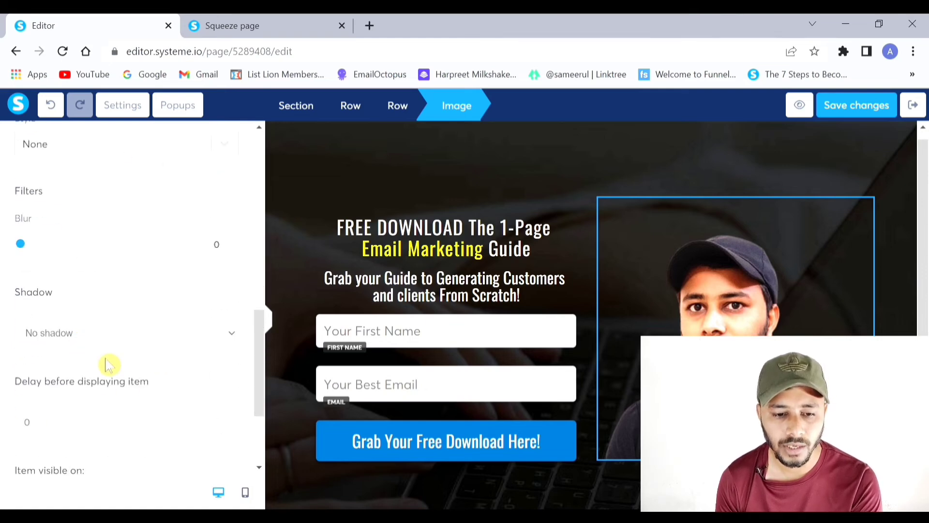
Try a hard shadow on the portrait image and take it off again.
{"action": "left_click", "coordinate": [79, 401]}
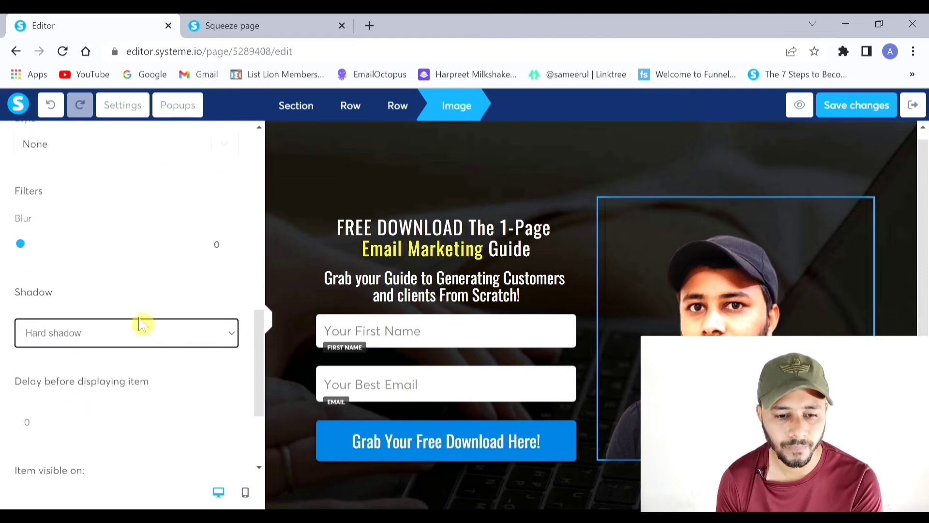
{"action": "left_click", "coordinate": [122, 336]}
{"action": "left_click", "coordinate": [85, 365]}
{"action": "scroll", "coordinate": [157, 303], "scroll_direction": "up", "scroll_amount": 3}
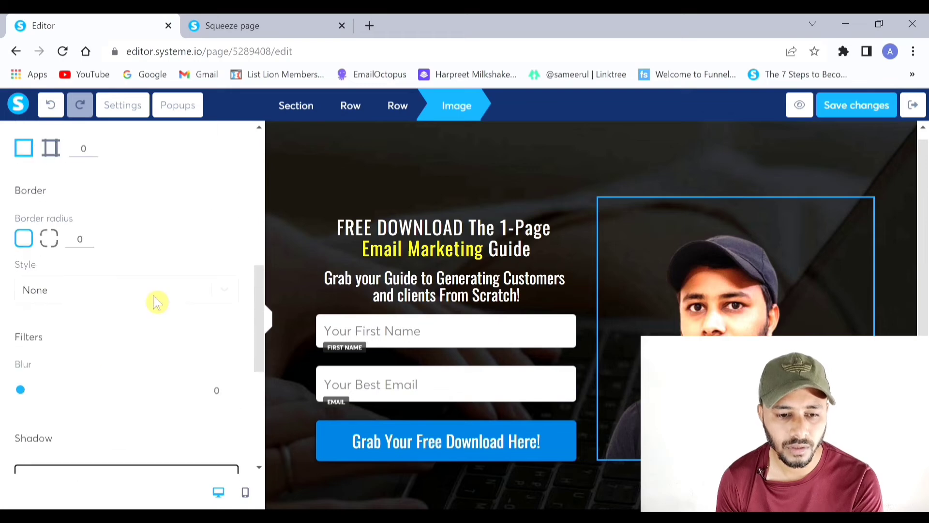
{"action": "scroll", "coordinate": [156, 303], "scroll_direction": "down", "scroll_amount": 6}
{"action": "scroll", "coordinate": [157, 302], "scroll_direction": "up", "scroll_amount": 9}
{"action": "scroll", "coordinate": [156, 303], "scroll_direction": "up", "scroll_amount": 3}
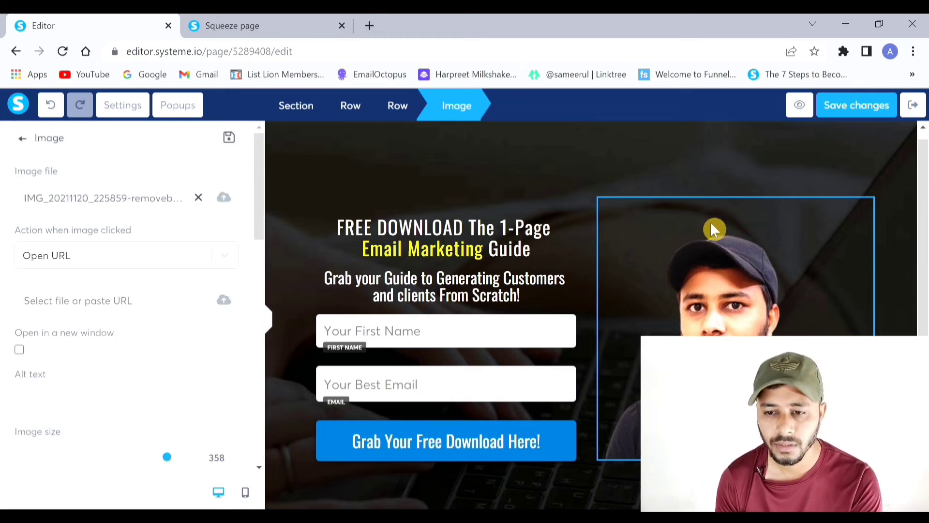
Preview the squeeze page to check the inserted image, dismiss the preview notice and return to the editor.
{"action": "left_click", "coordinate": [714, 173]}
{"action": "left_click", "coordinate": [800, 105]}
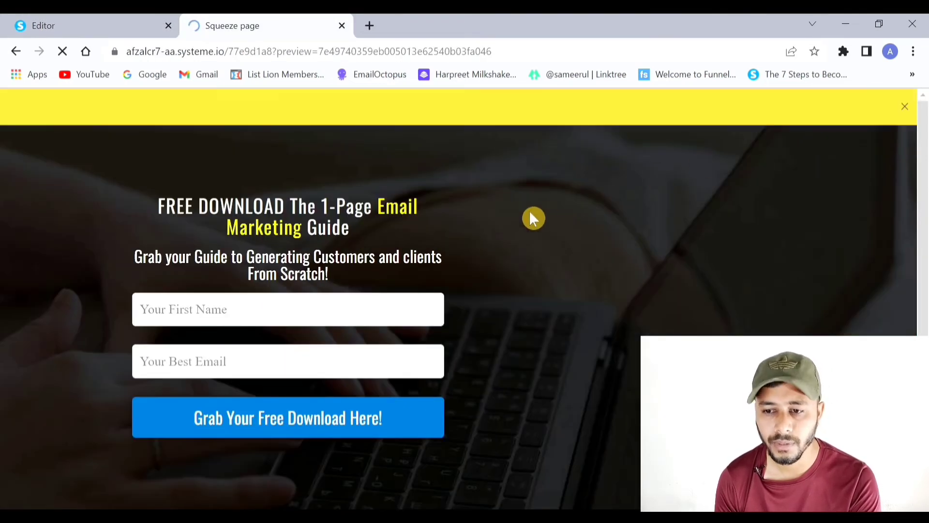
{"action": "left_click", "coordinate": [917, 111]}
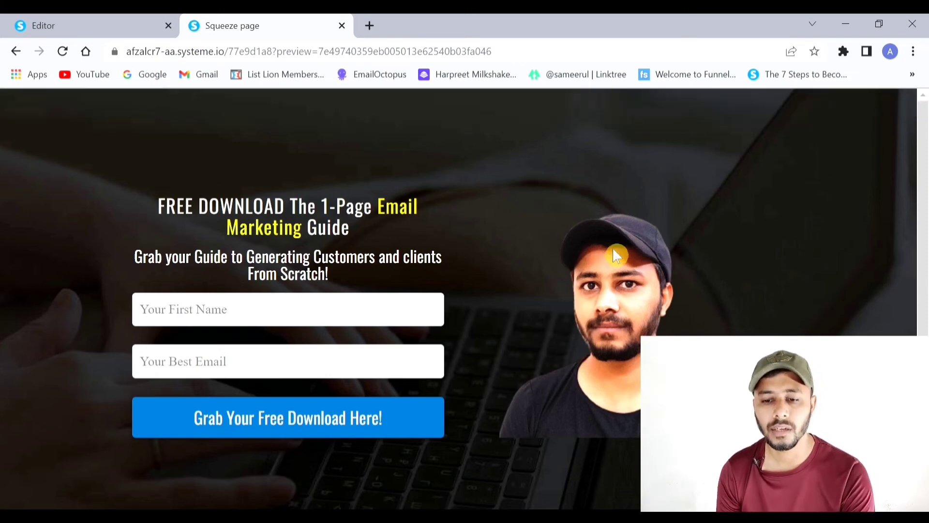
{"action": "left_click", "coordinate": [87, 26]}
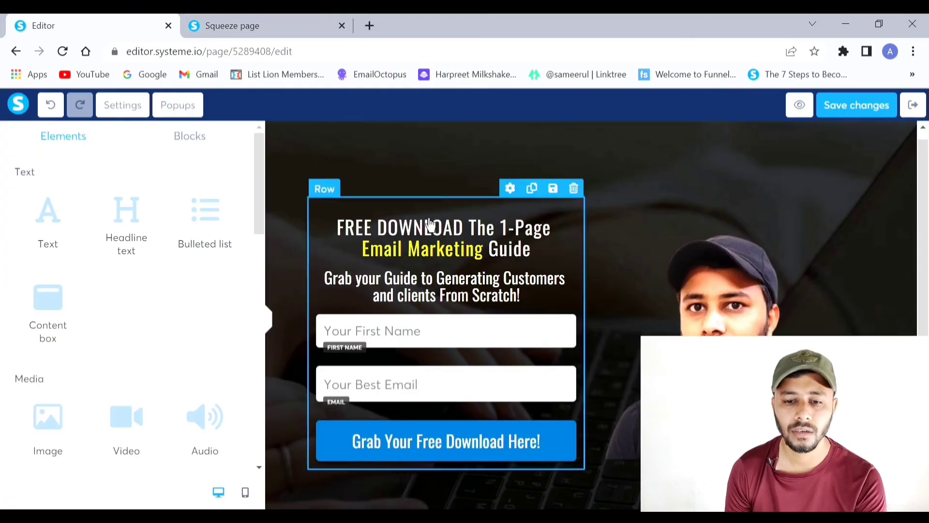
Add the page footer block "Logo on the left, menu and text on the right" below the opt-in section.
{"action": "scroll", "coordinate": [673, 252], "scroll_direction": "down", "scroll_amount": 4}
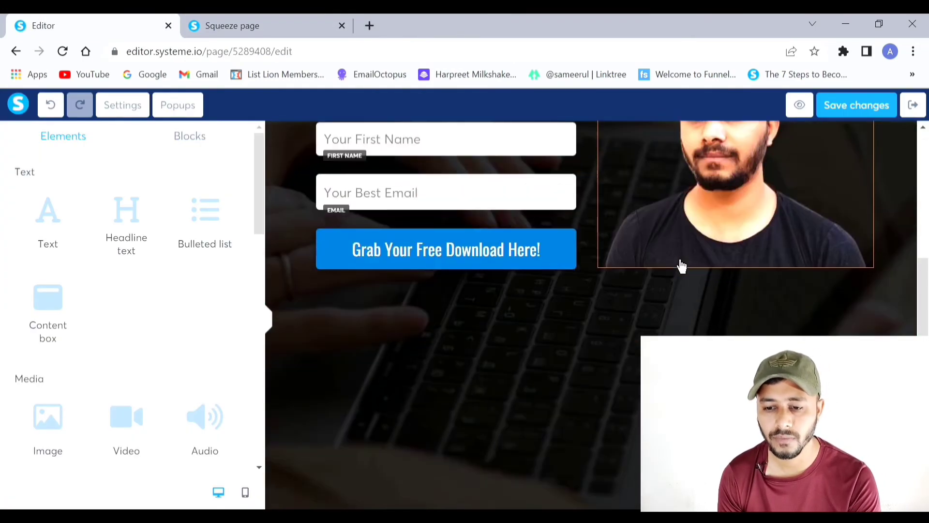
{"action": "scroll", "coordinate": [505, 429], "scroll_direction": "up", "scroll_amount": 4}
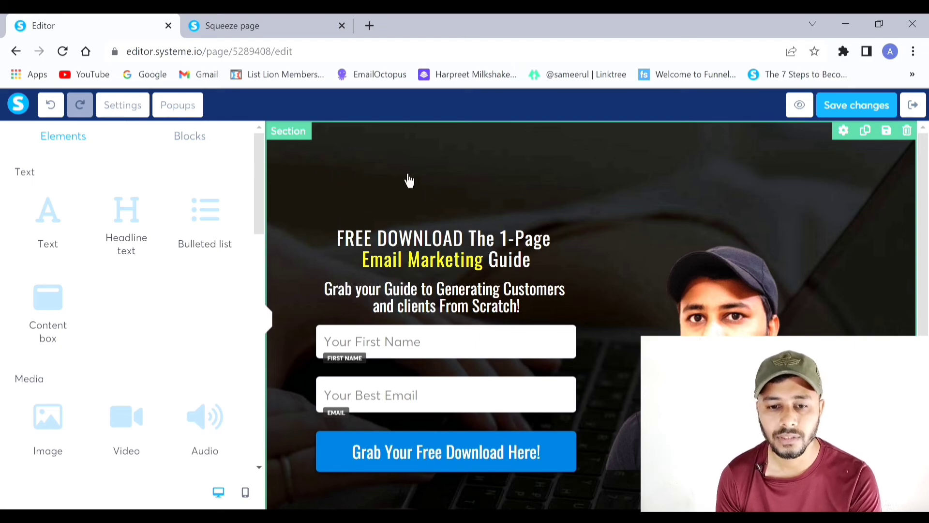
{"action": "scroll", "coordinate": [409, 182], "scroll_direction": "down", "scroll_amount": 4}
{"action": "scroll", "coordinate": [397, 165], "scroll_direction": "up", "scroll_amount": 4}
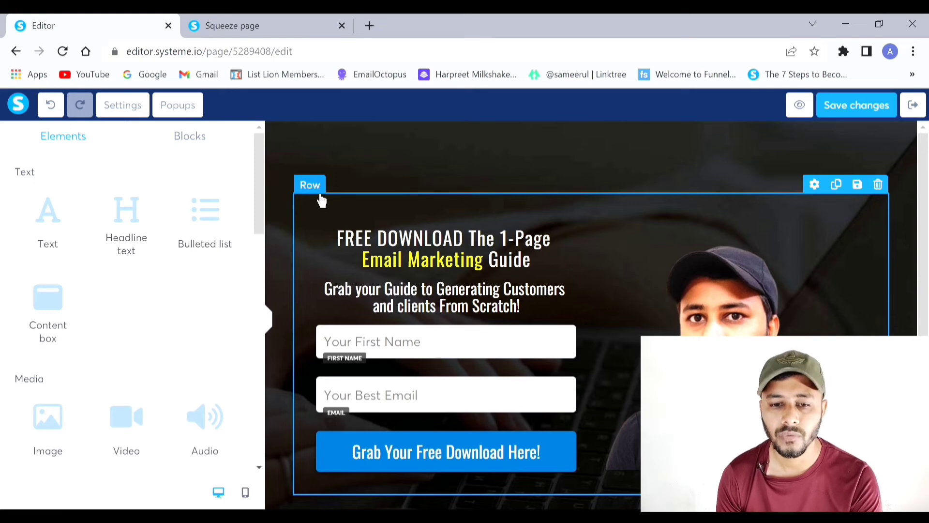
{"action": "left_click", "coordinate": [190, 140]}
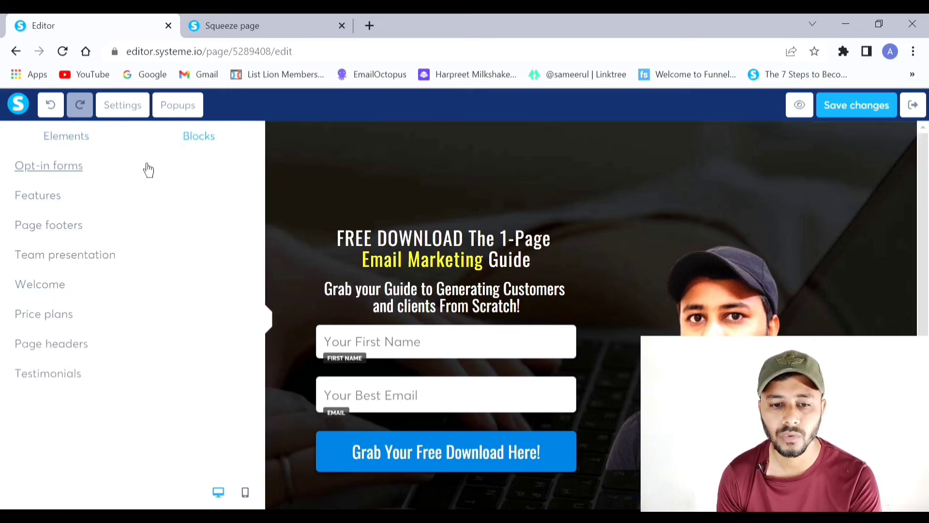
{"action": "left_click", "coordinate": [44, 239]}
{"action": "scroll", "coordinate": [70, 242], "scroll_direction": "down", "scroll_amount": 5}
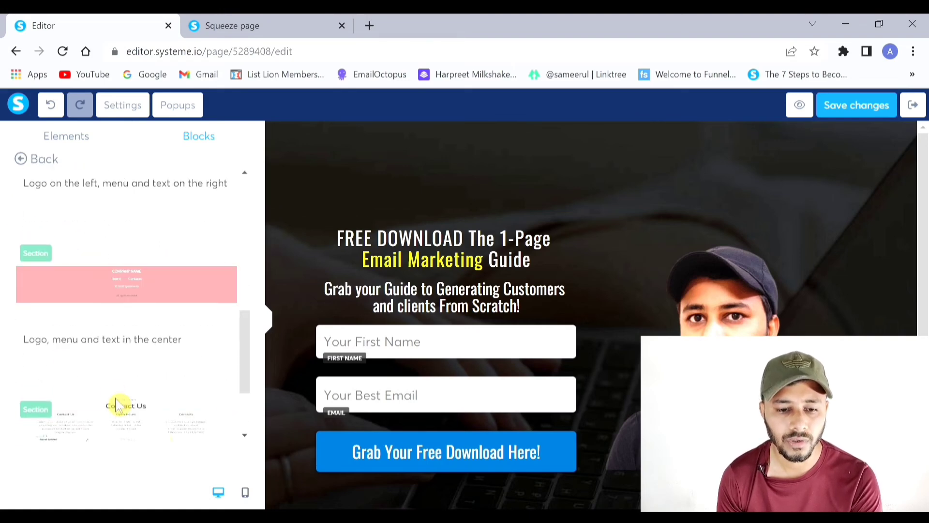
{"action": "scroll", "coordinate": [118, 406], "scroll_direction": "up", "scroll_amount": 3}
{"action": "scroll", "coordinate": [135, 287], "scroll_direction": "down", "scroll_amount": 4}
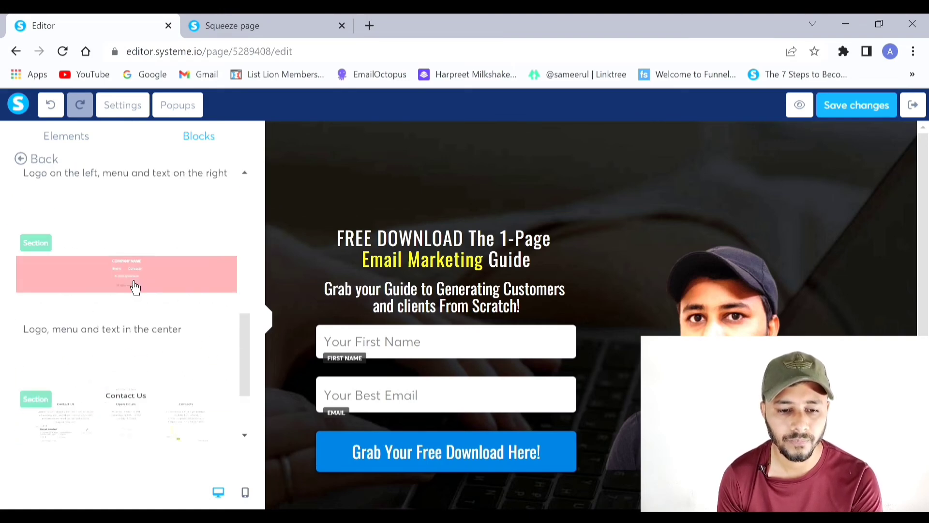
{"action": "scroll", "coordinate": [136, 286], "scroll_direction": "up", "scroll_amount": 4}
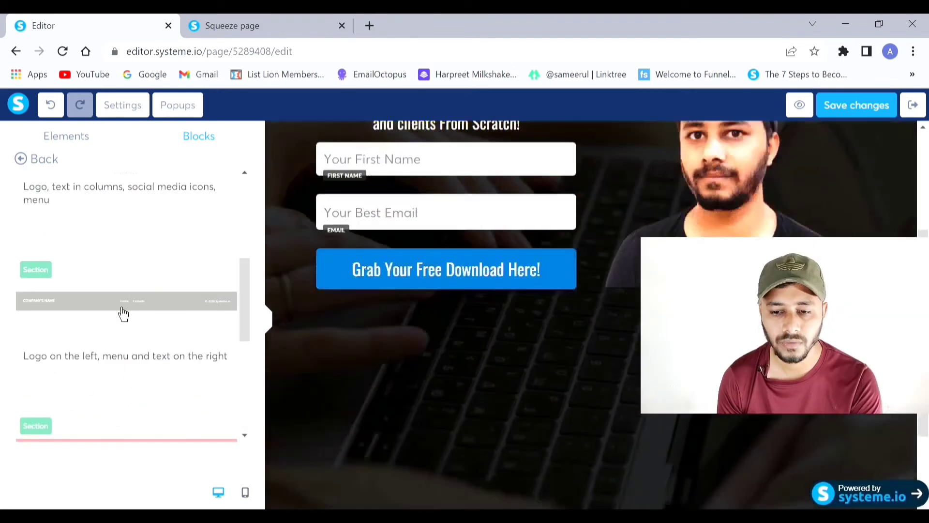
{"action": "left_click_drag", "start_coordinate": [123, 314], "coordinate": [347, 375]}
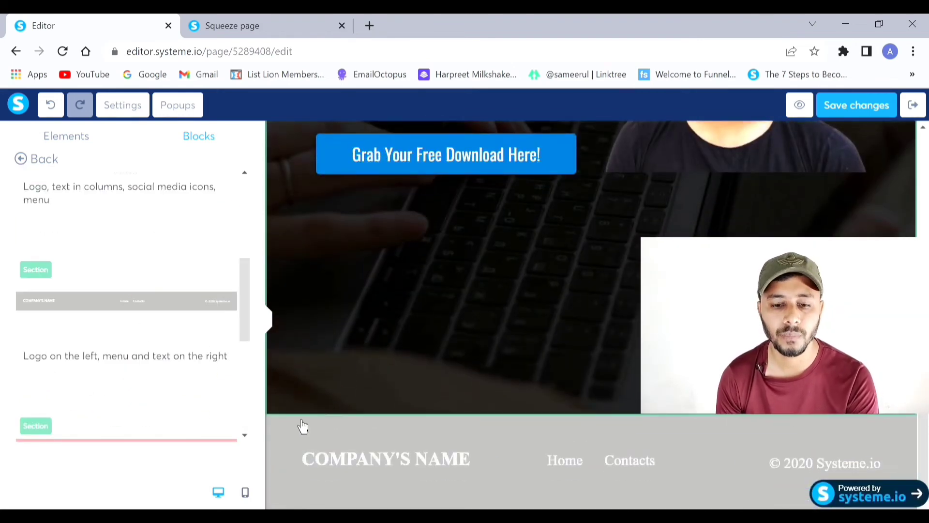
Set the footer section's background color to near-black 100E0E.
{"action": "left_click", "coordinate": [301, 453]}
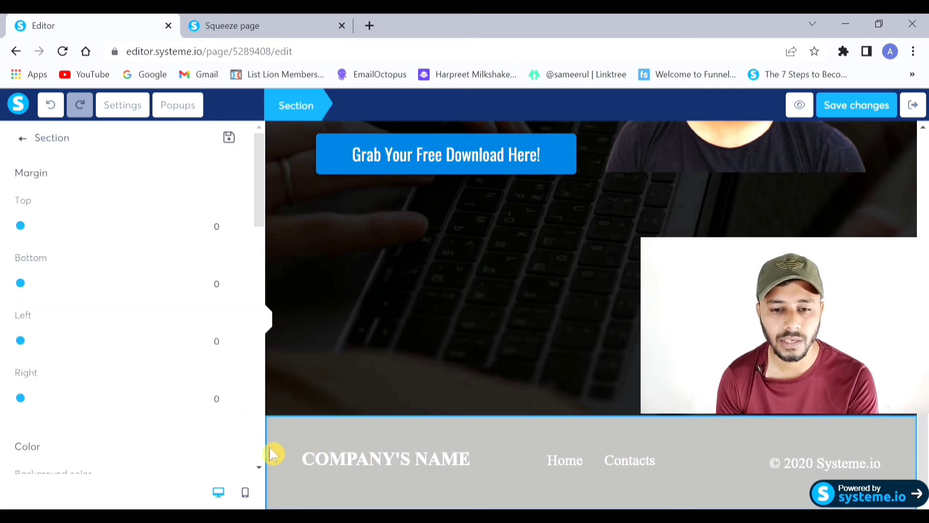
{"action": "scroll", "coordinate": [178, 300], "scroll_direction": "down", "scroll_amount": 3}
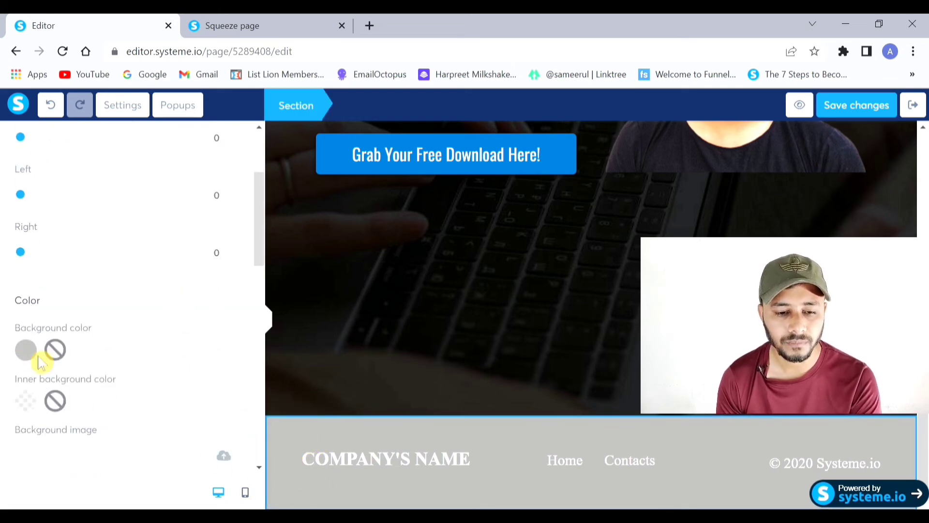
{"action": "left_click", "coordinate": [27, 351]}
{"action": "left_click", "coordinate": [113, 390]}
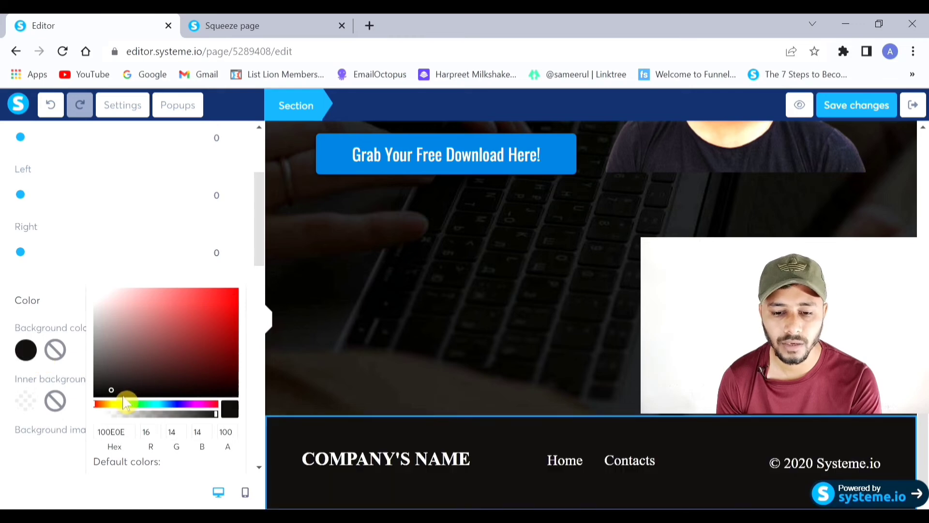
{"action": "left_click", "coordinate": [723, 444]}
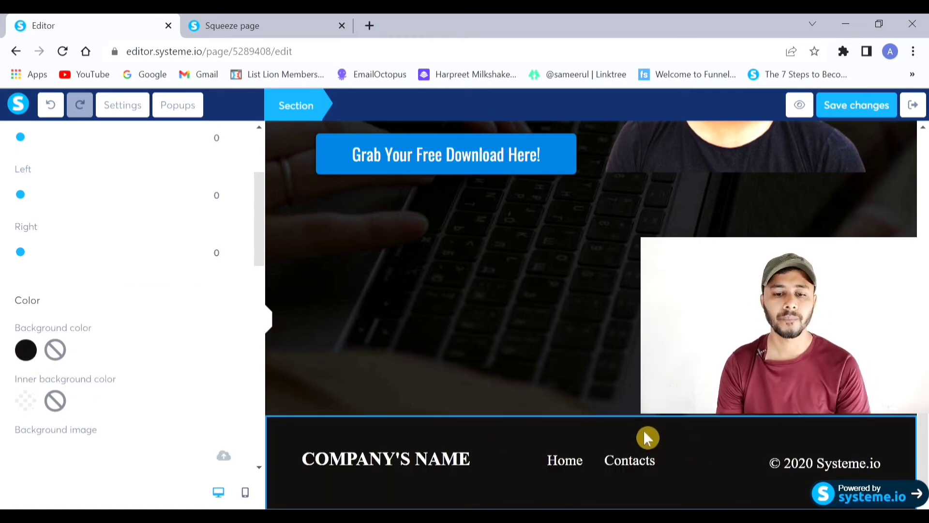
Replace the footer's "COMPANY'S NAME" text with the page owner's full name in capitals.
{"action": "left_click", "coordinate": [426, 463]}
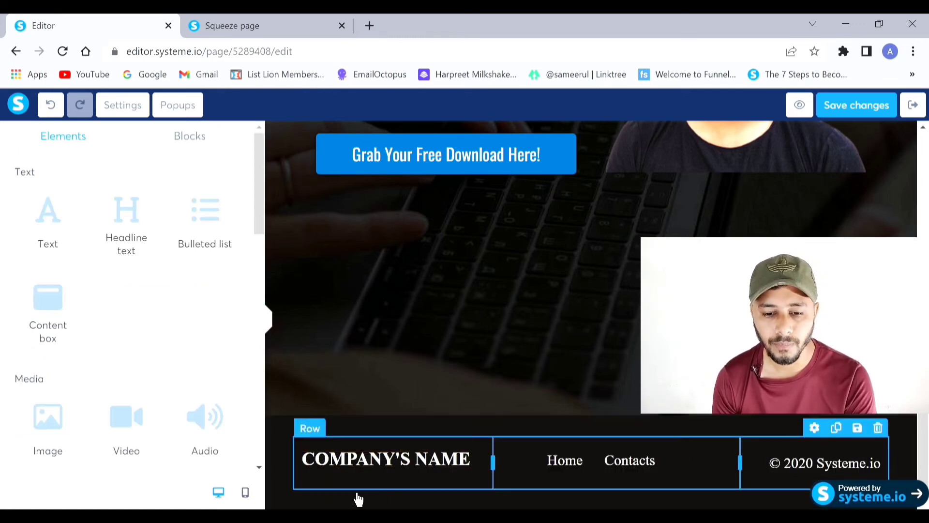
{"action": "double_click", "coordinate": [426, 468]}
{"action": "key", "text": "ctrl+a"}
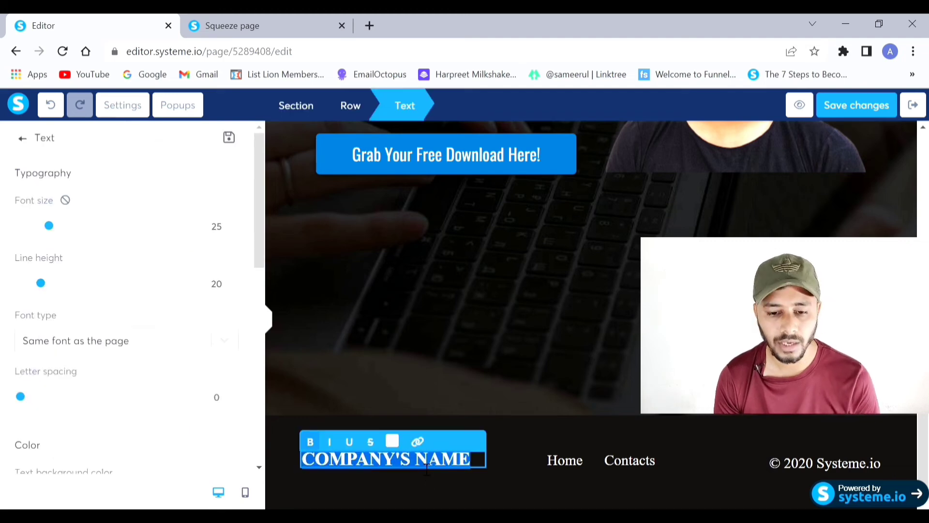
{"action": "type", "text": "AF"}
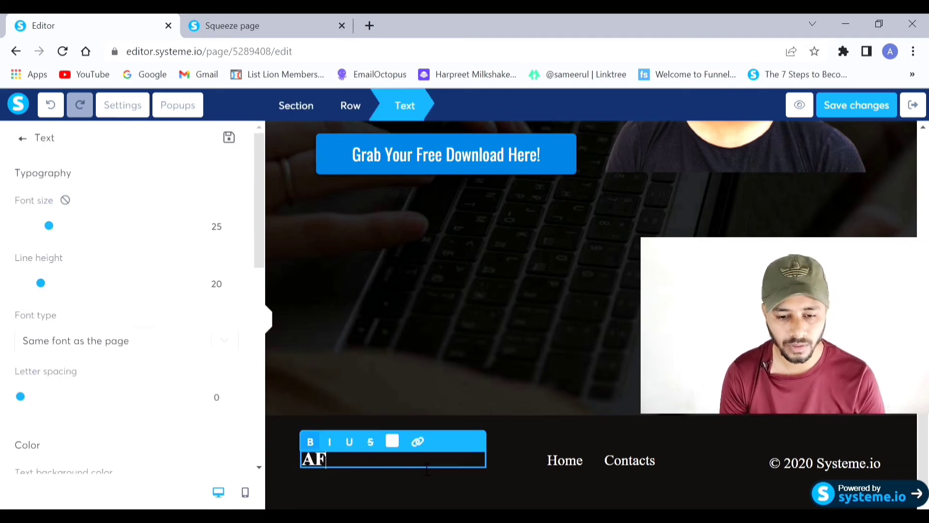
{"action": "type", "text": "ZAL ALAM"}
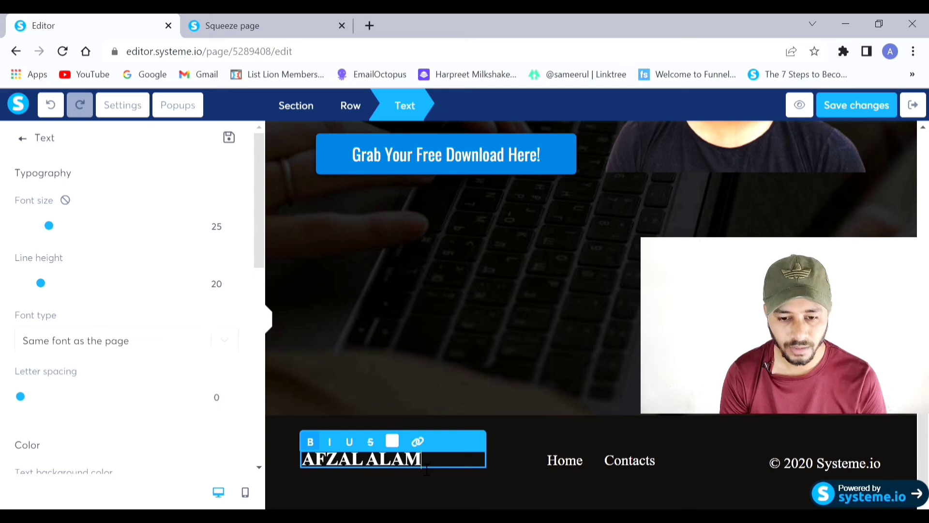
{"action": "left_click", "coordinate": [528, 484]}
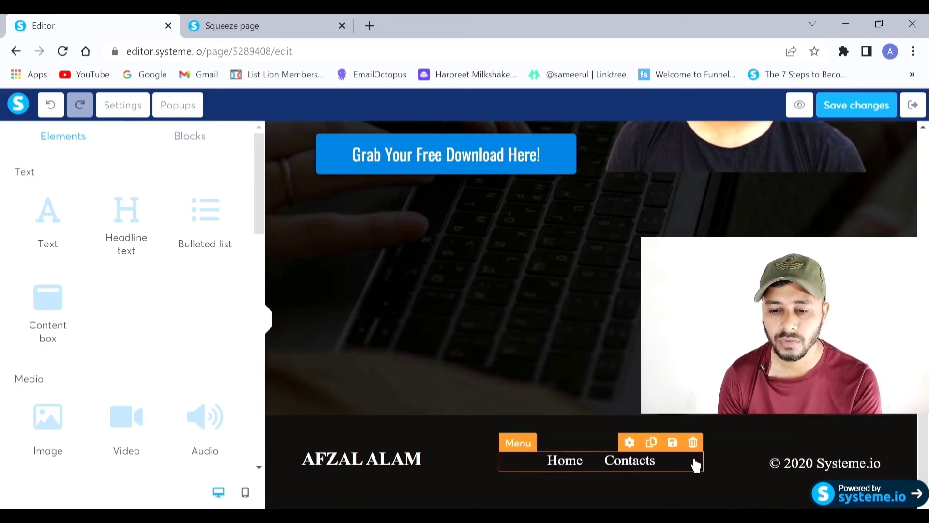
Delete the menu with the Home and Contacts links from the footer's middle column.
{"action": "left_click", "coordinate": [695, 446]}
{"action": "left_click", "coordinate": [544, 141]}
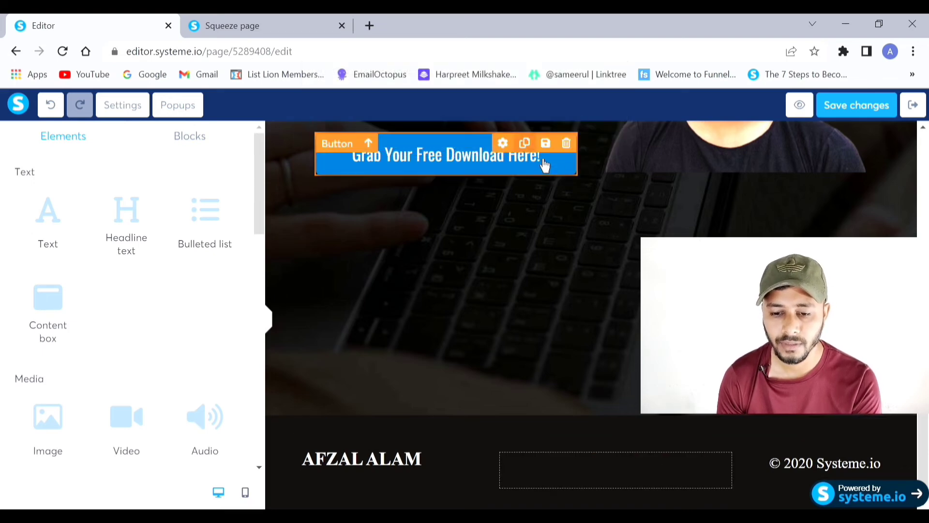
{"action": "scroll", "coordinate": [141, 378], "scroll_direction": "down", "scroll_amount": 8}
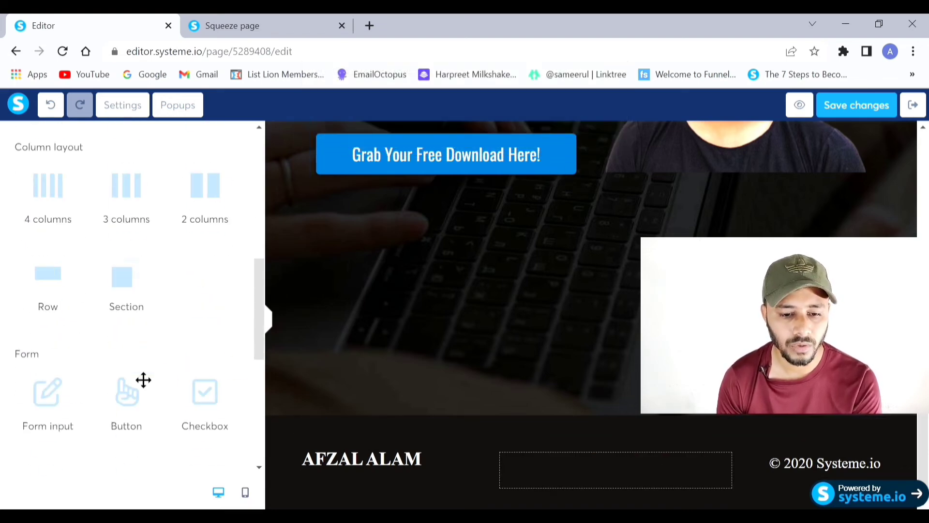
Add a Menu element to the footer's empty middle column and name its first item "Privacy Policy".
{"action": "scroll", "coordinate": [144, 380], "scroll_direction": "down", "scroll_amount": 6}
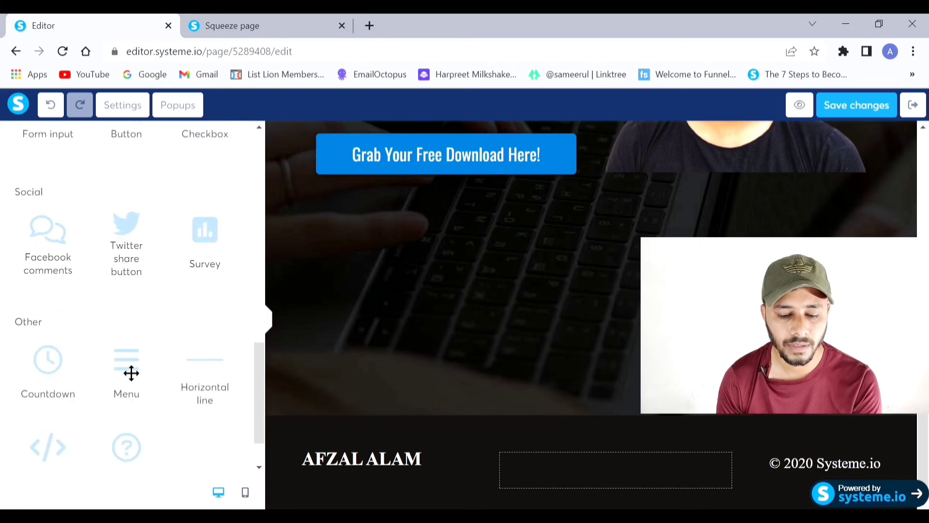
{"action": "left_click_drag", "start_coordinate": [131, 373], "coordinate": [581, 475]}
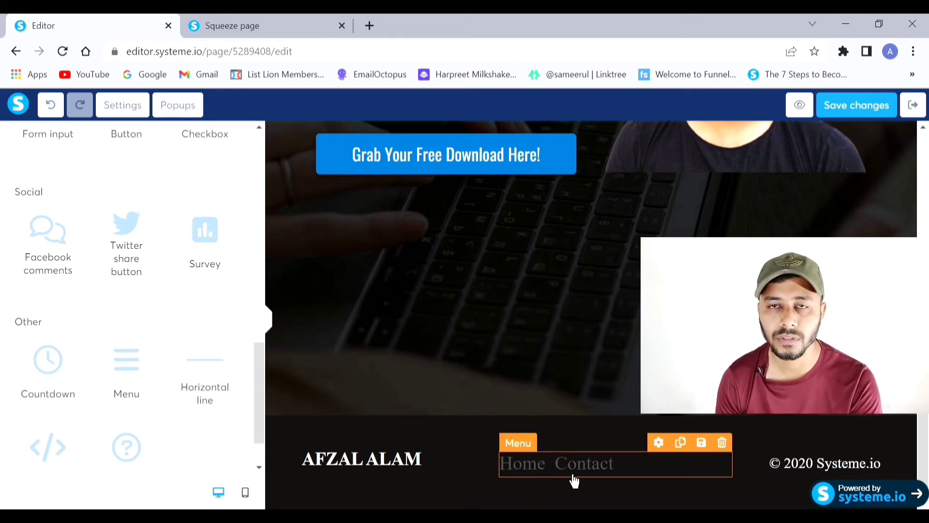
{"action": "left_click", "coordinate": [530, 474]}
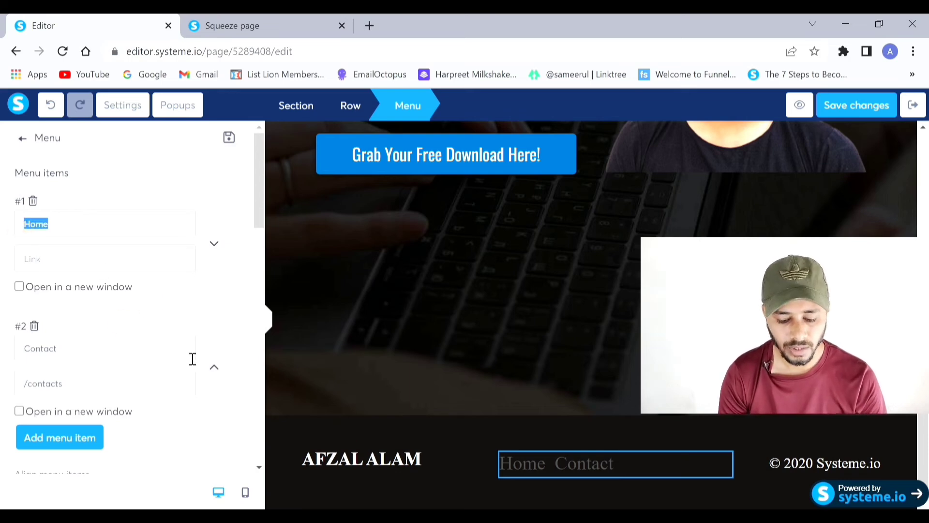
{"action": "type", "text": "P"}
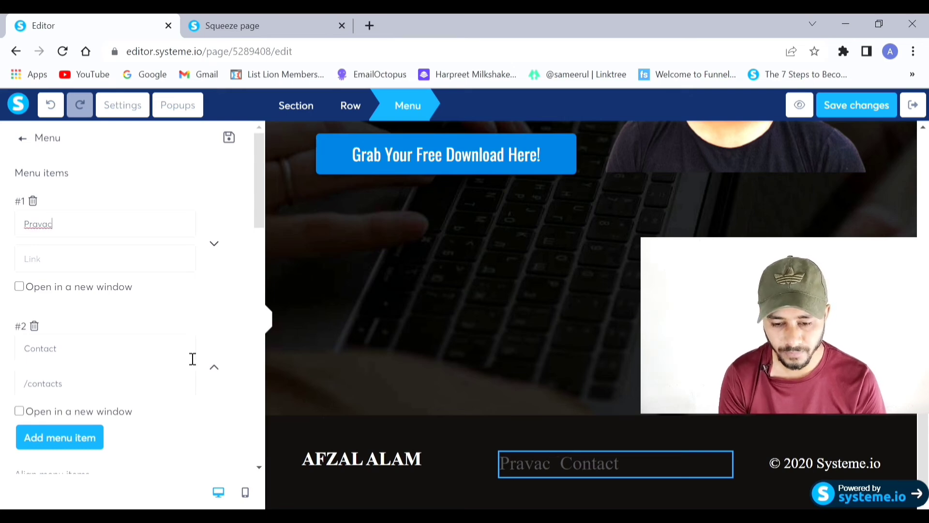
{"action": "type", "text": "rivac"}
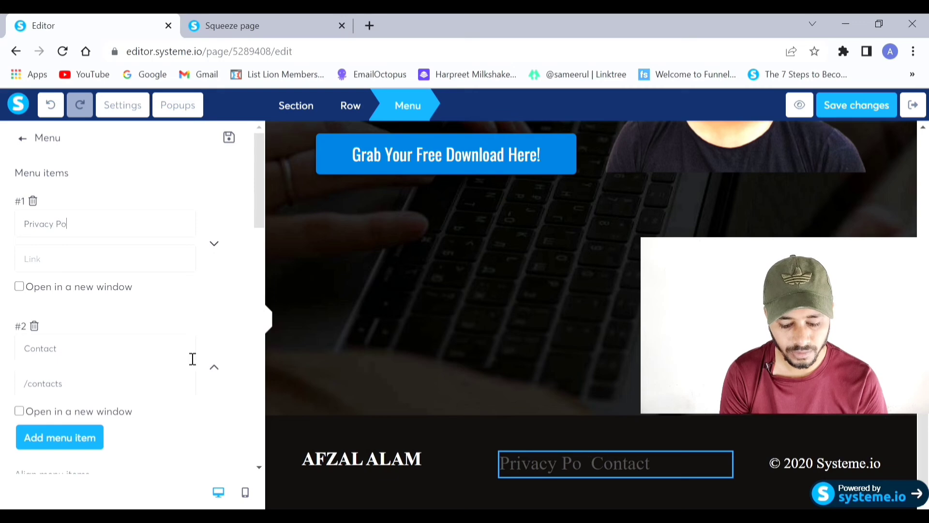
{"action": "type", "text": "cy"}
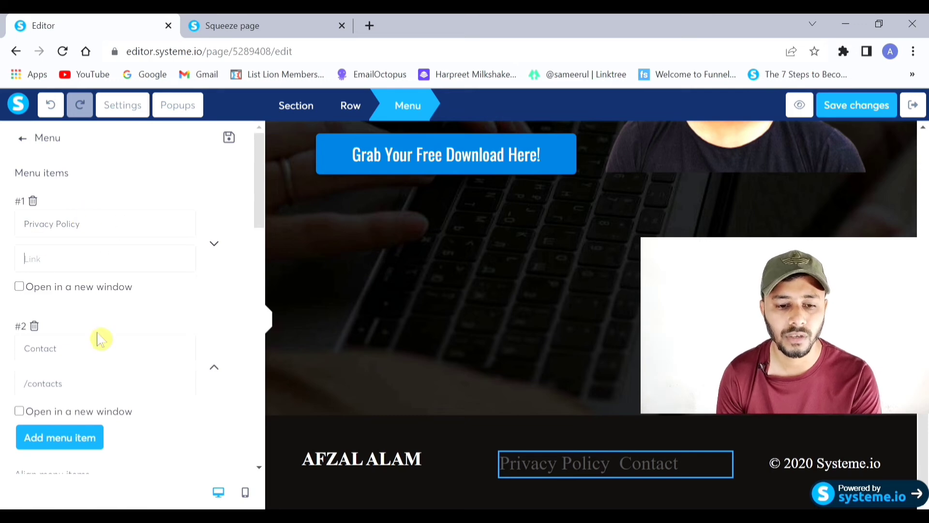
Rename the footer menu's second item, Contact, to "Terms and Conditions".
{"action": "left_click_drag", "start_coordinate": [24, 353], "coordinate": [10, 358]}
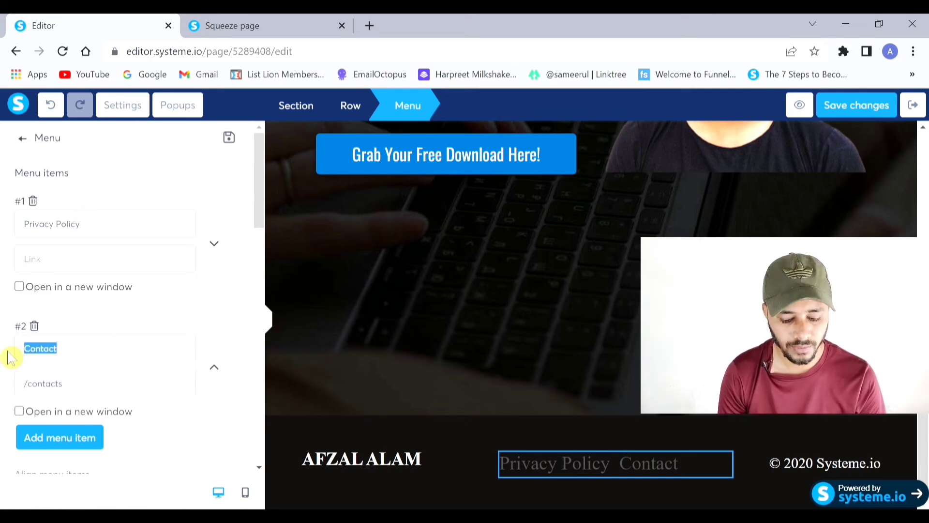
{"action": "type", "text": "Terms and C"}
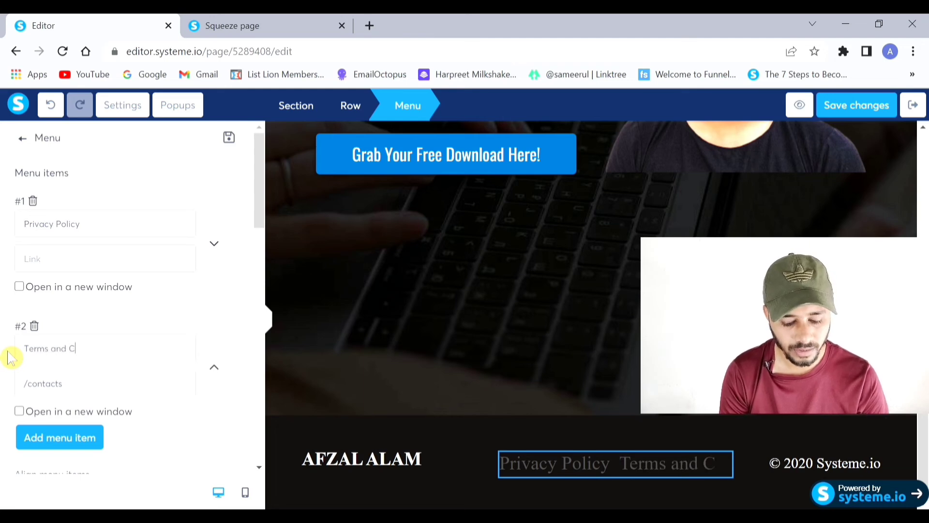
{"action": "type", "text": "ondi"}
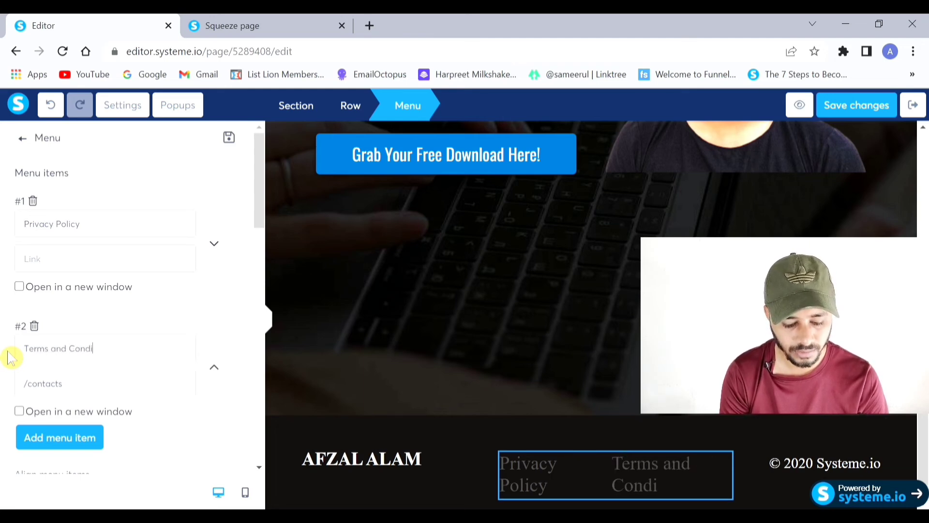
{"action": "type", "text": "tions"}
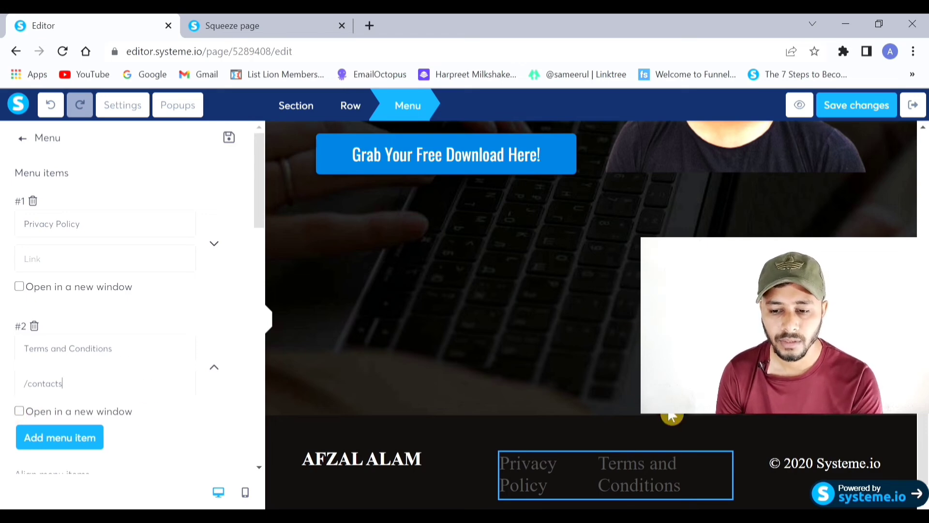
Change the footer's copyright text to "© 2022 All Rights Reseved".
{"action": "left_click", "coordinate": [828, 467]}
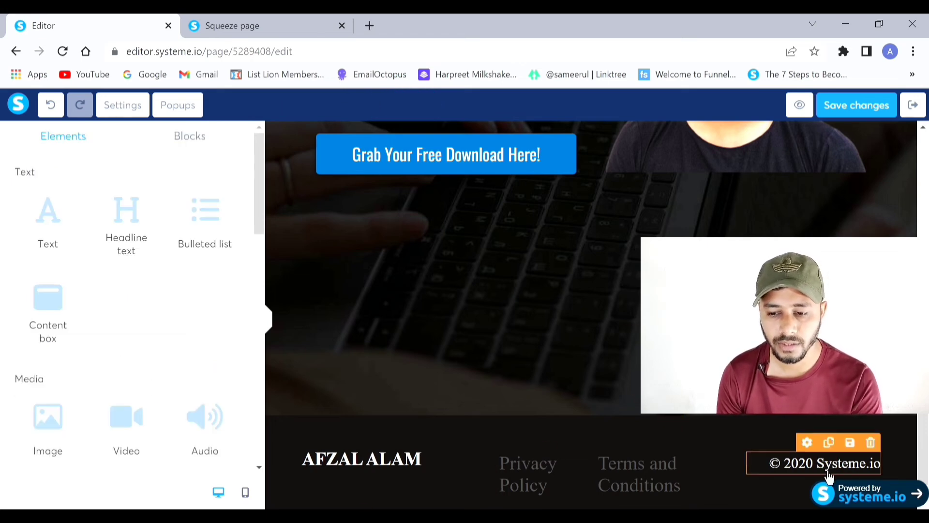
{"action": "left_click", "coordinate": [821, 469]}
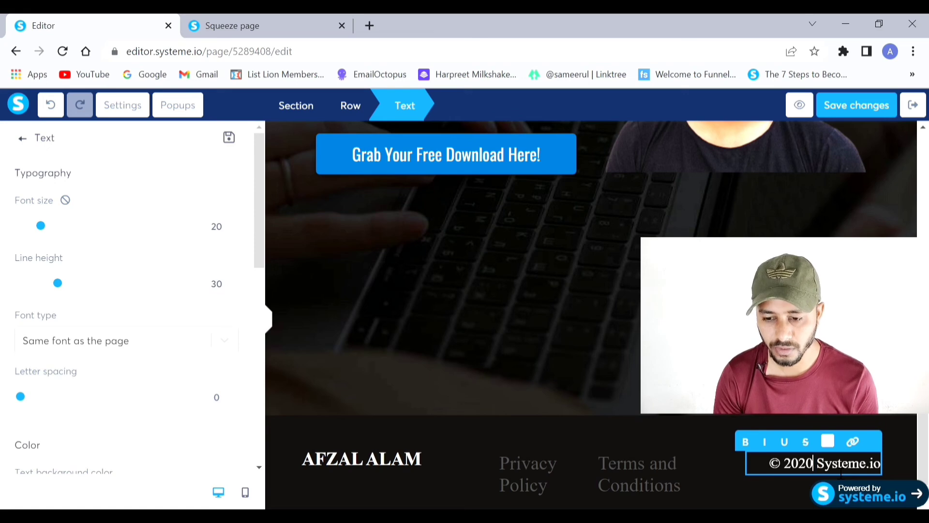
{"action": "key", "text": "BackSpace"}
{"action": "type", "text": "2"}
{"action": "key", "text": "shift+Right"}
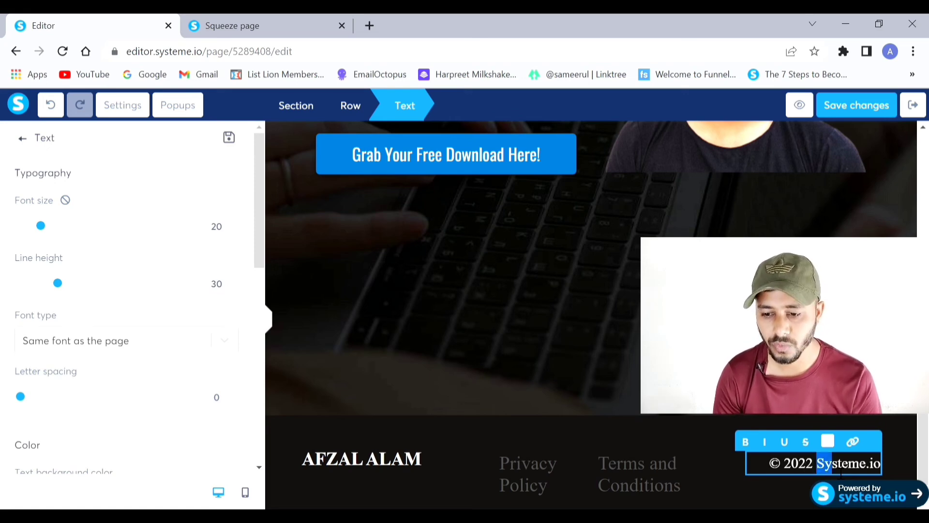
{"action": "key", "text": "shift+Right"}
{"action": "key", "text": "shift+Right"}
{"action": "key", "text": "shift+Right"}
{"action": "key", "text": "shift+Right"}
{"action": "key", "text": "shift+Right"}
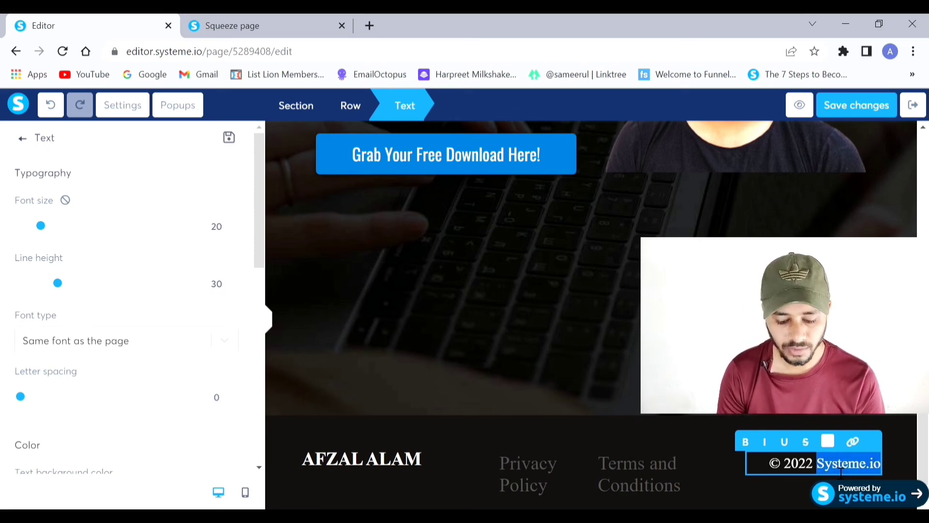
{"action": "type", "text": "All Ri"}
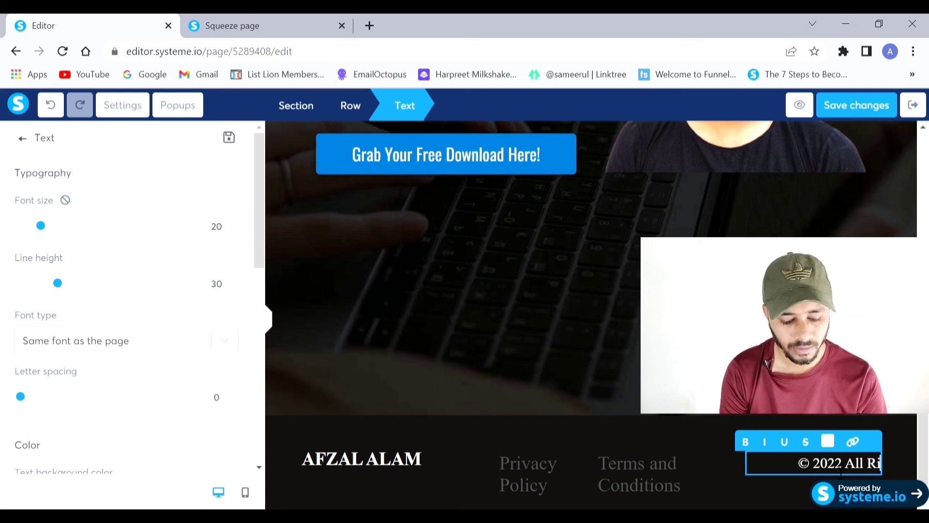
{"action": "type", "text": "ghts Reserved"}
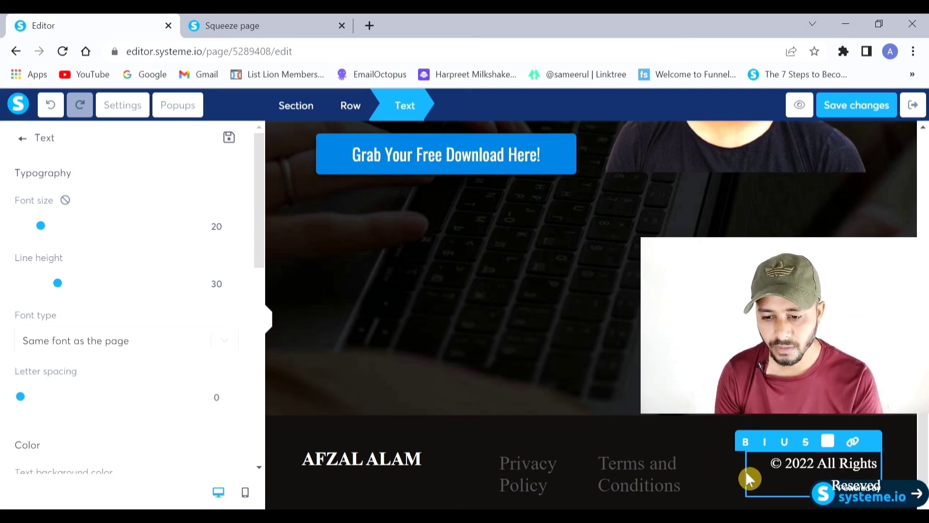
Set the footer row's top, bottom and left/right padding to 0.
{"action": "left_click", "coordinate": [720, 481]}
{"action": "left_click", "coordinate": [319, 490]}
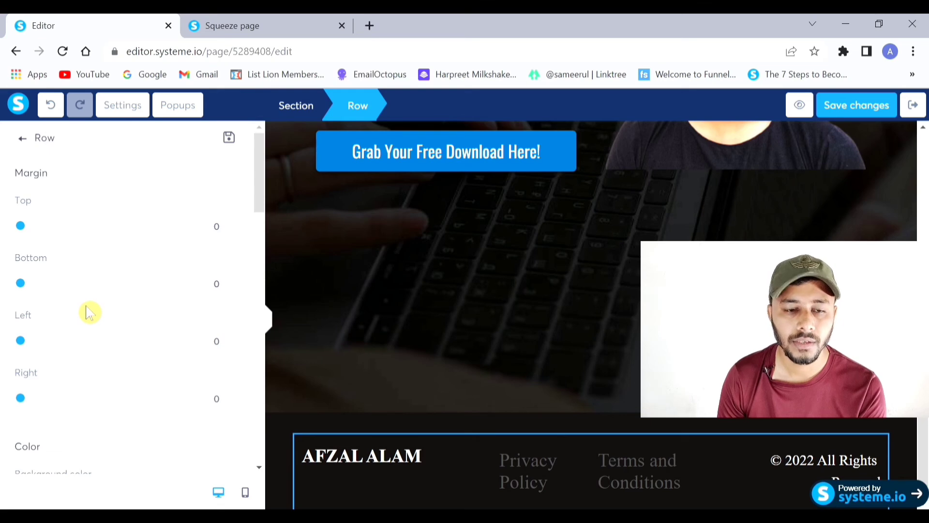
{"action": "scroll", "coordinate": [90, 312], "scroll_direction": "down", "scroll_amount": 5}
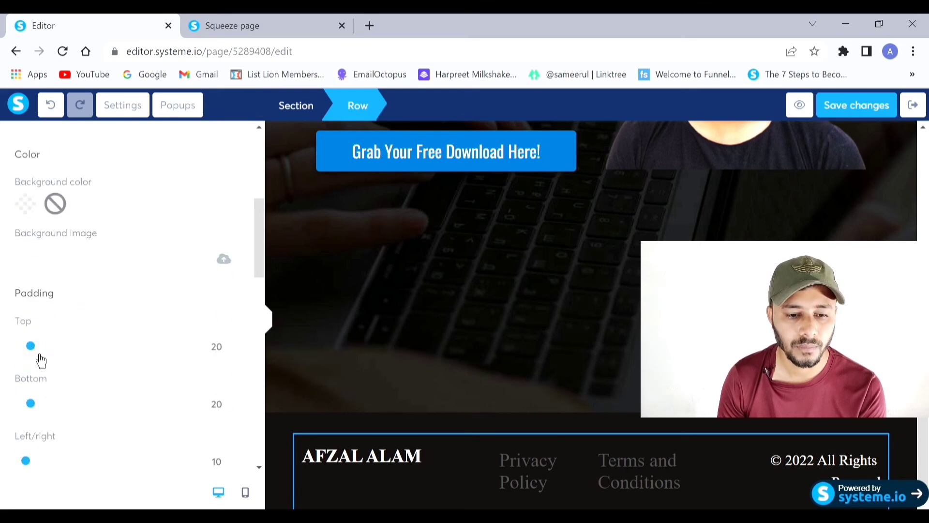
{"action": "left_click_drag", "start_coordinate": [41, 358], "coordinate": [8, 363]}
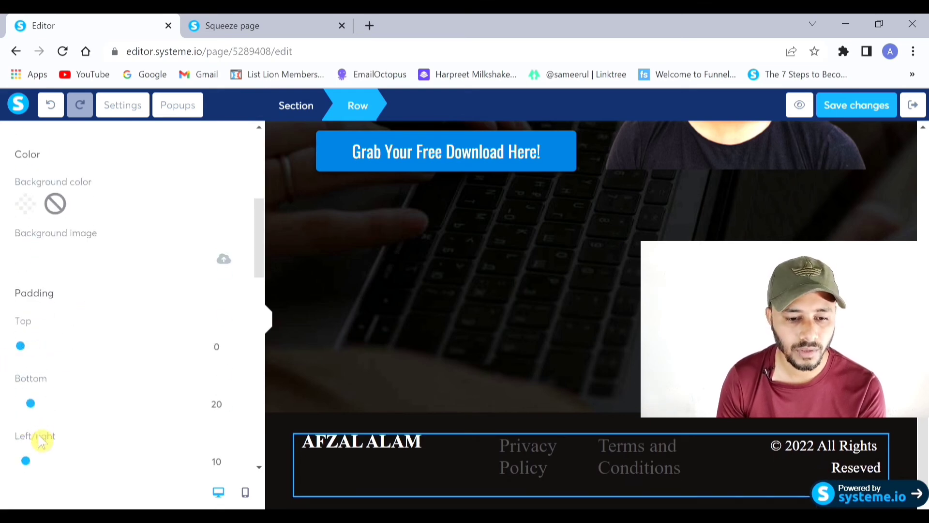
{"action": "left_click_drag", "start_coordinate": [31, 404], "coordinate": [10, 411]}
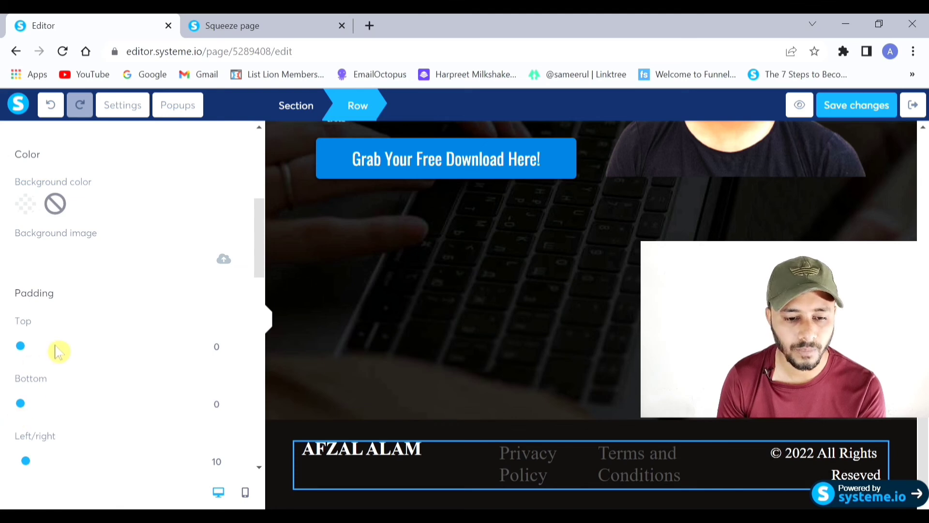
{"action": "scroll", "coordinate": [57, 352], "scroll_direction": "down", "scroll_amount": 3}
{"action": "left_click_drag", "start_coordinate": [31, 326], "coordinate": [12, 324]}
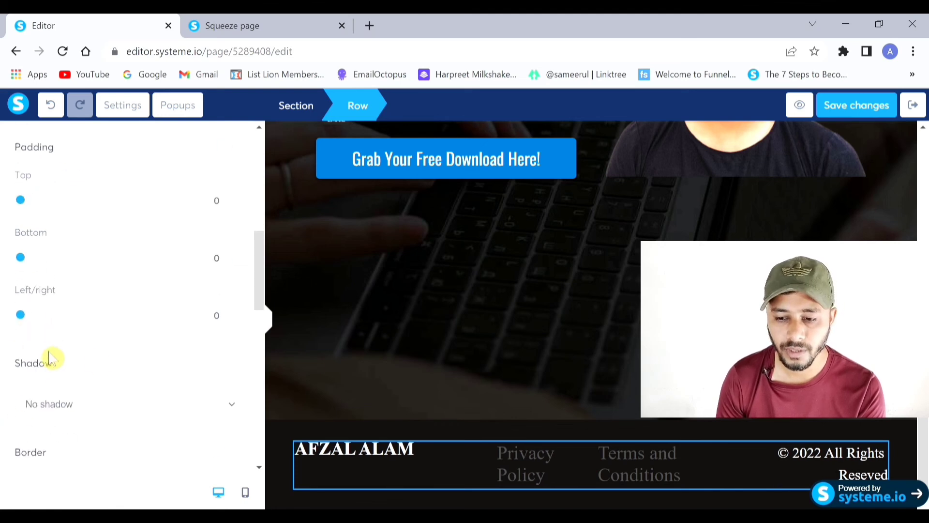
{"action": "scroll", "coordinate": [114, 370], "scroll_direction": "down", "scroll_amount": 3}
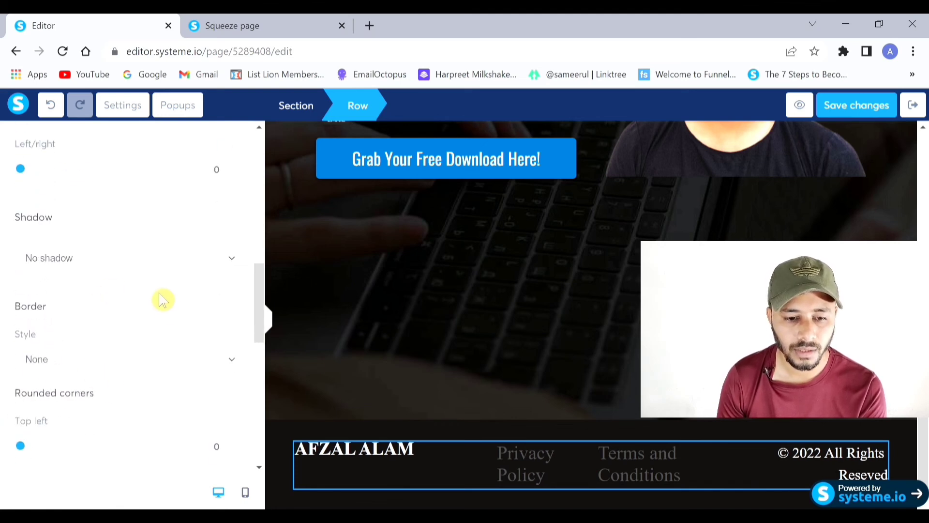
{"action": "scroll", "coordinate": [41, 390], "scroll_direction": "down", "scroll_amount": 6}
{"action": "scroll", "coordinate": [42, 395], "scroll_direction": "up", "scroll_amount": 3}
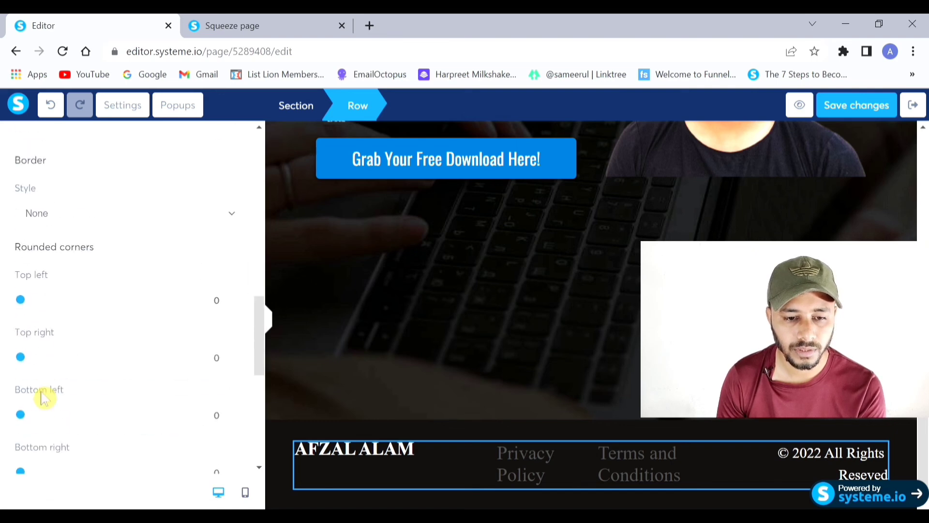
{"action": "scroll", "coordinate": [44, 398], "scroll_direction": "down", "scroll_amount": 5}
{"action": "left_click", "coordinate": [314, 473]}
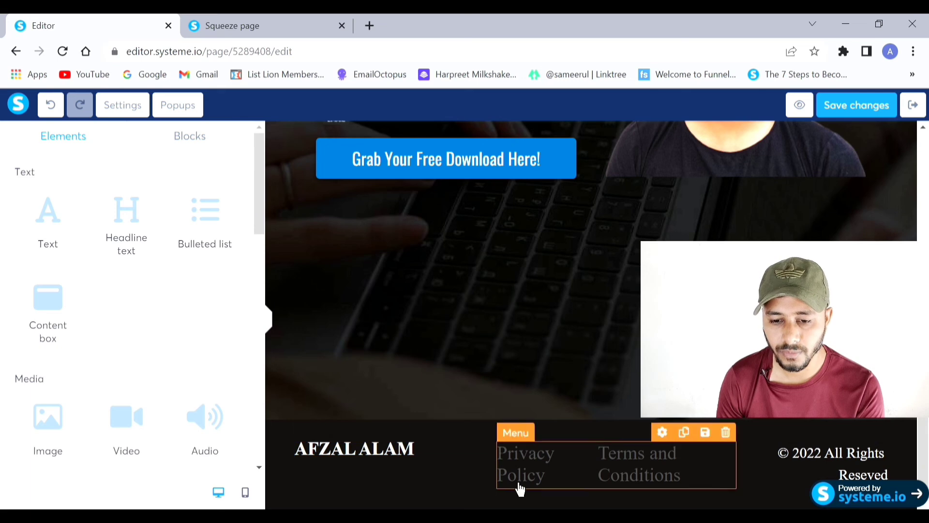
Set the owner's name text in the footer to font size 20 and line height 32.
{"action": "left_click", "coordinate": [391, 451]}
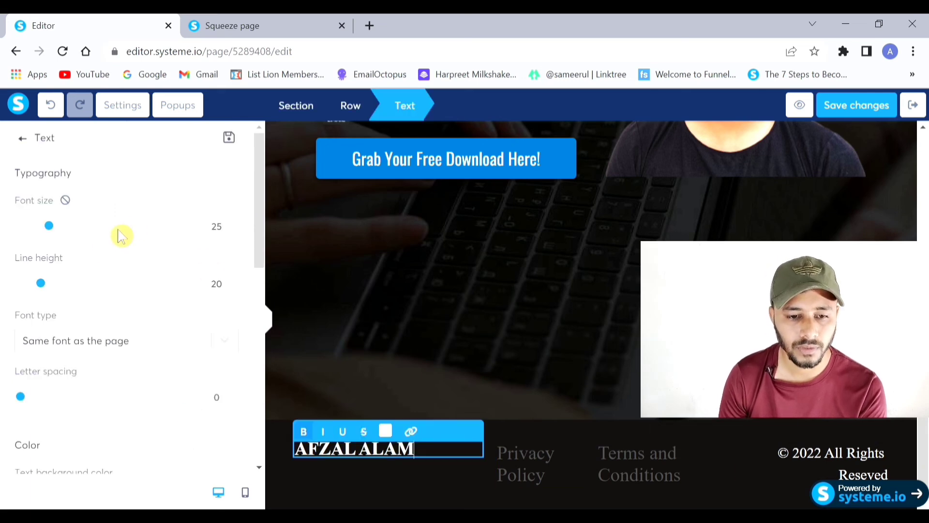
{"action": "left_click_drag", "start_coordinate": [56, 239], "coordinate": [50, 237]}
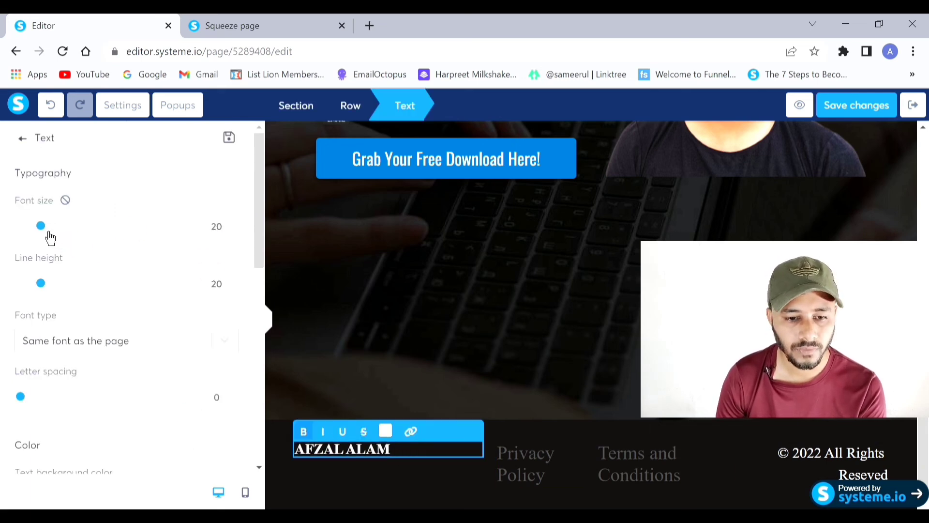
{"action": "left_click_drag", "start_coordinate": [53, 297], "coordinate": [72, 297]}
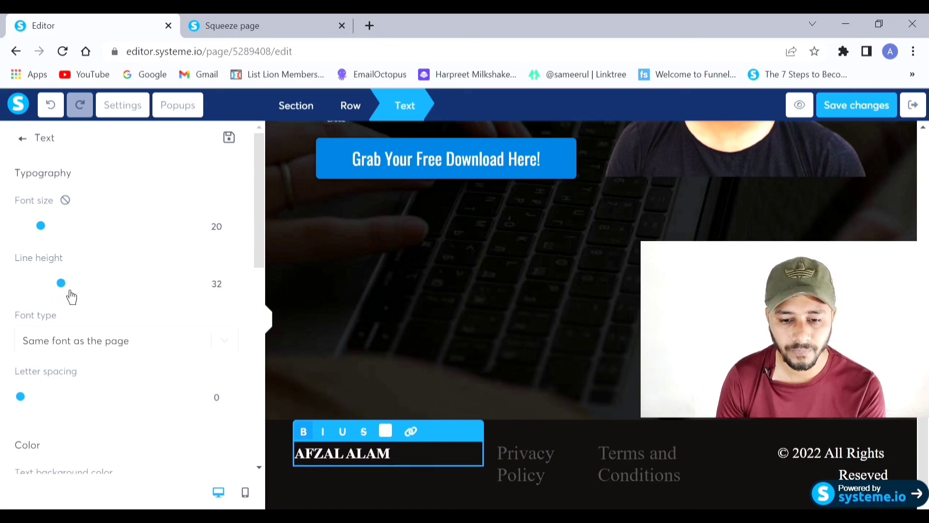
Change the font of the owner's name in the footer to the Google font Oswald.
{"action": "left_click", "coordinate": [230, 343]}
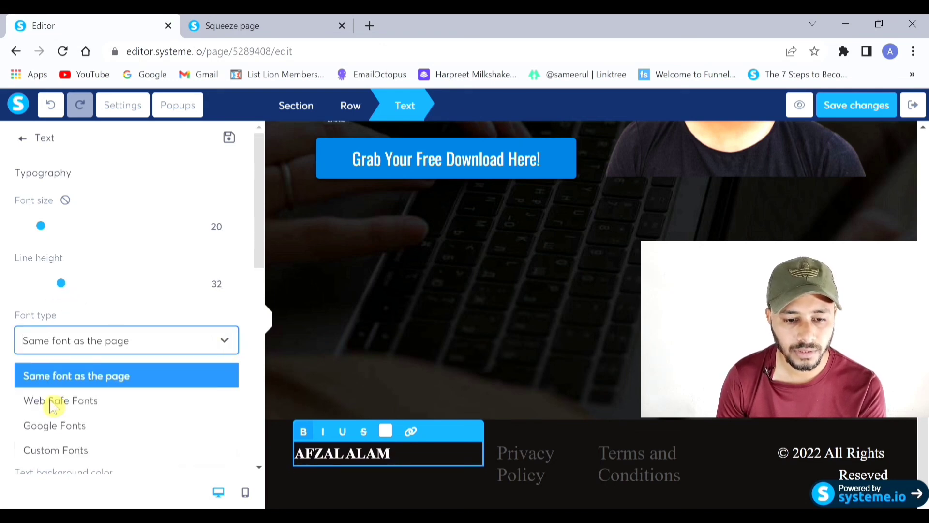
{"action": "left_click", "coordinate": [86, 432]}
{"action": "left_click", "coordinate": [233, 390]}
{"action": "scroll", "coordinate": [68, 437], "scroll_direction": "down", "scroll_amount": 3}
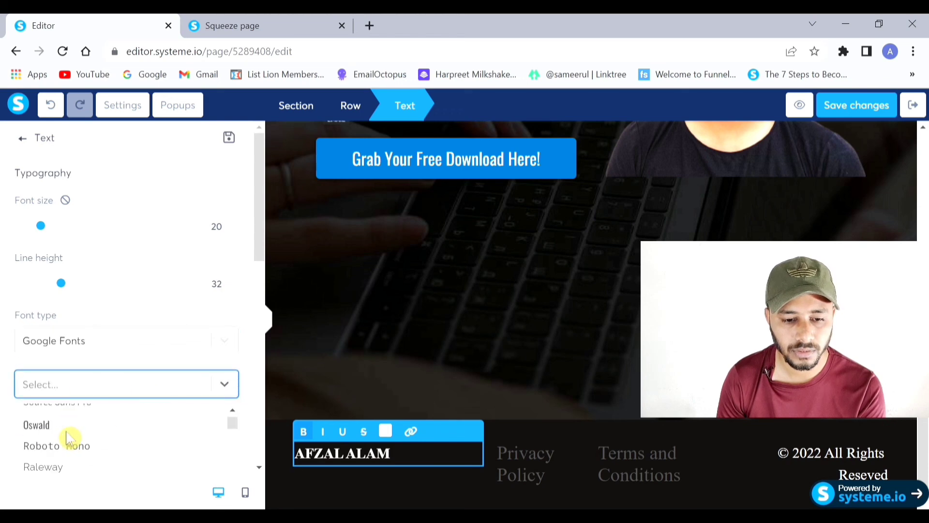
{"action": "left_click", "coordinate": [37, 425]}
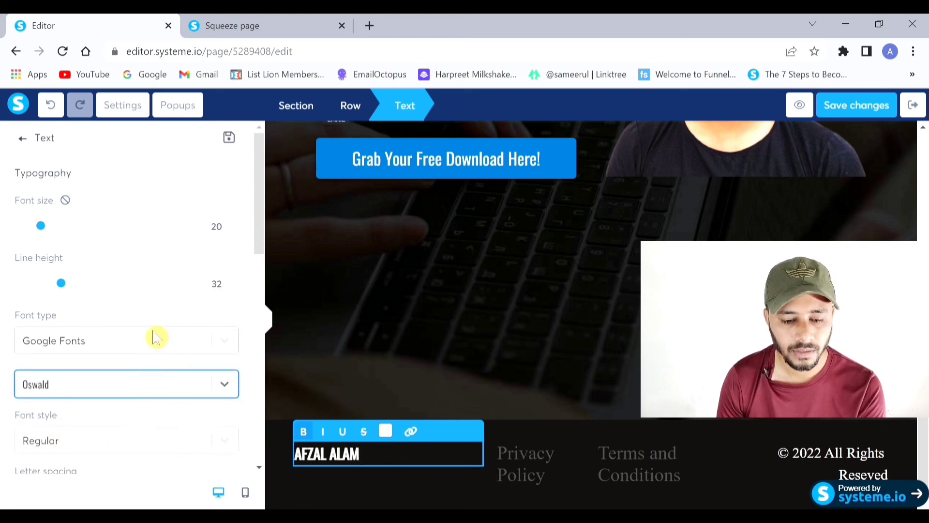
{"action": "scroll", "coordinate": [153, 366], "scroll_direction": "down", "scroll_amount": 10}
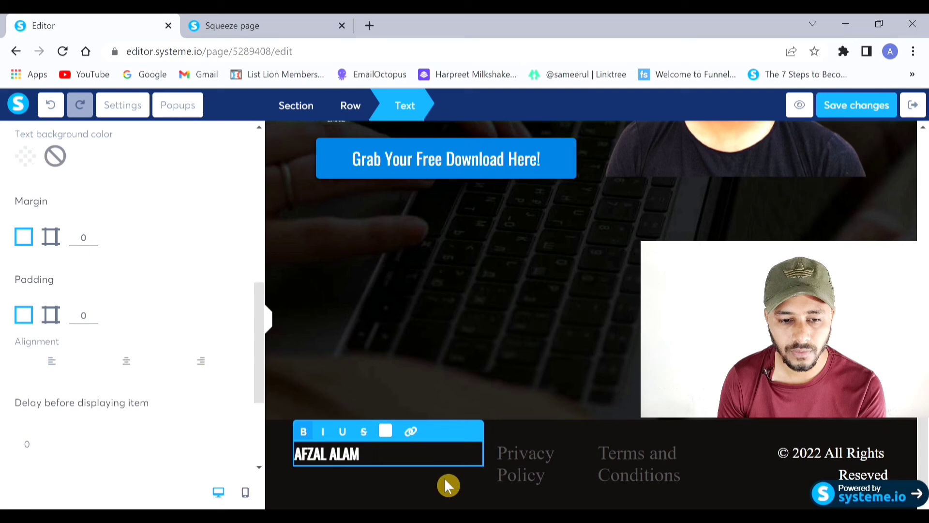
Set the footer menu's spacing between items to 100 and its font size to 31.
{"action": "left_click", "coordinate": [575, 502]}
{"action": "left_click", "coordinate": [529, 470]}
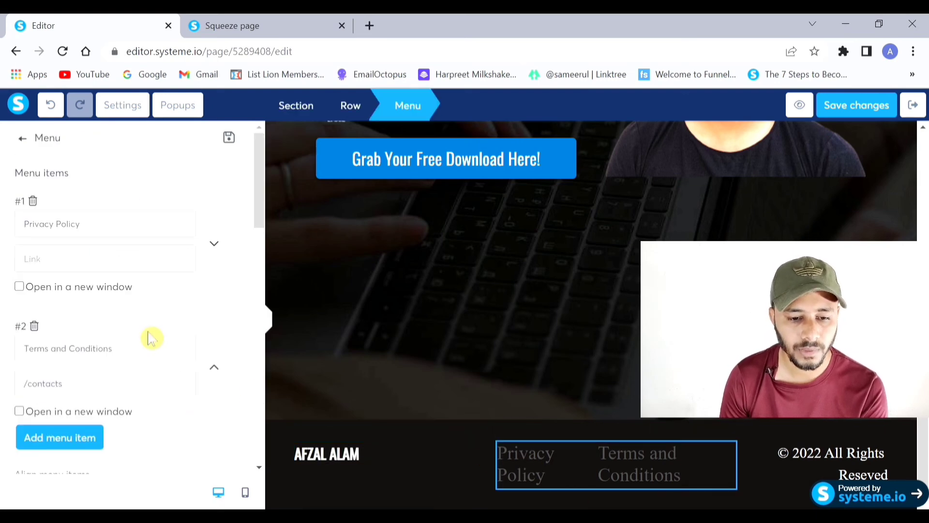
{"action": "scroll", "coordinate": [151, 336], "scroll_direction": "down", "scroll_amount": 6}
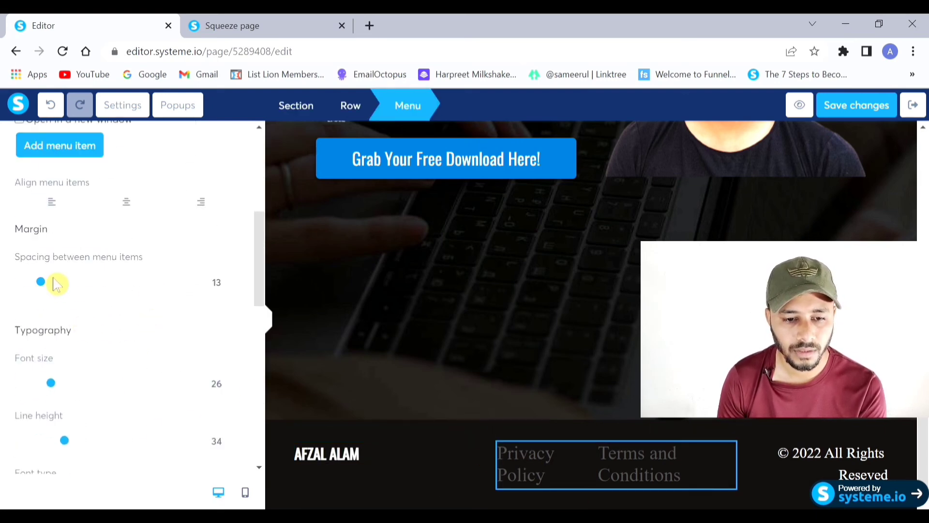
{"action": "left_click_drag", "start_coordinate": [51, 293], "coordinate": [216, 296]}
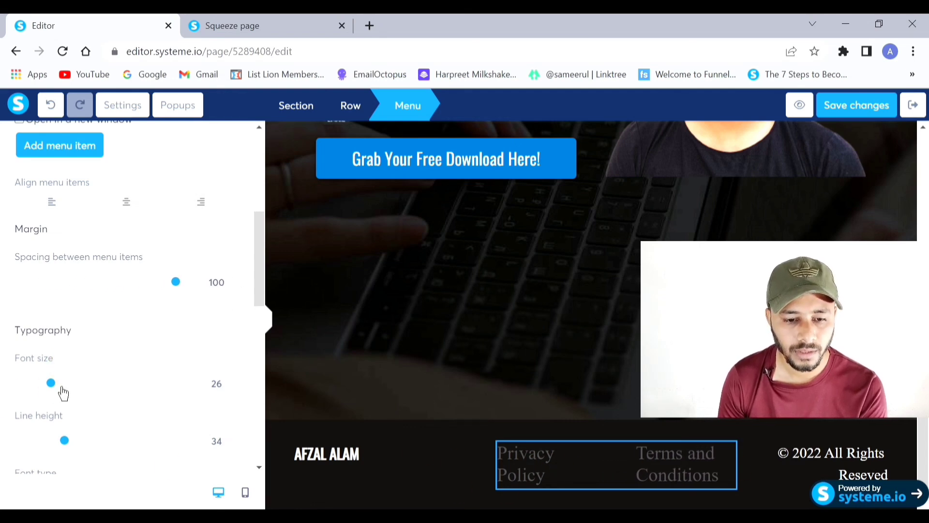
{"action": "left_click_drag", "start_coordinate": [66, 395], "coordinate": [69, 395]}
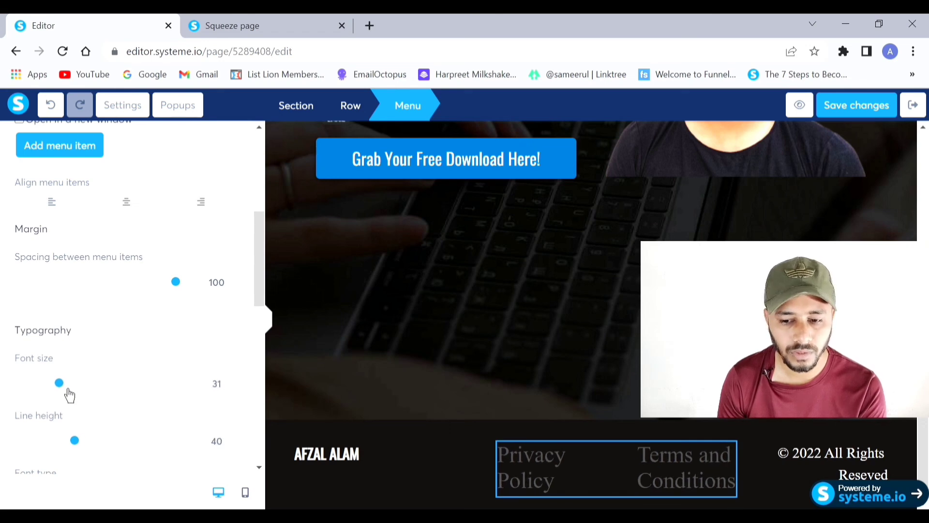
Set the footer menu's line height to 30 and its font to the Google font Oswald.
{"action": "left_click_drag", "start_coordinate": [85, 455], "coordinate": [68, 455]}
{"action": "scroll", "coordinate": [68, 455], "scroll_direction": "down", "scroll_amount": 3}
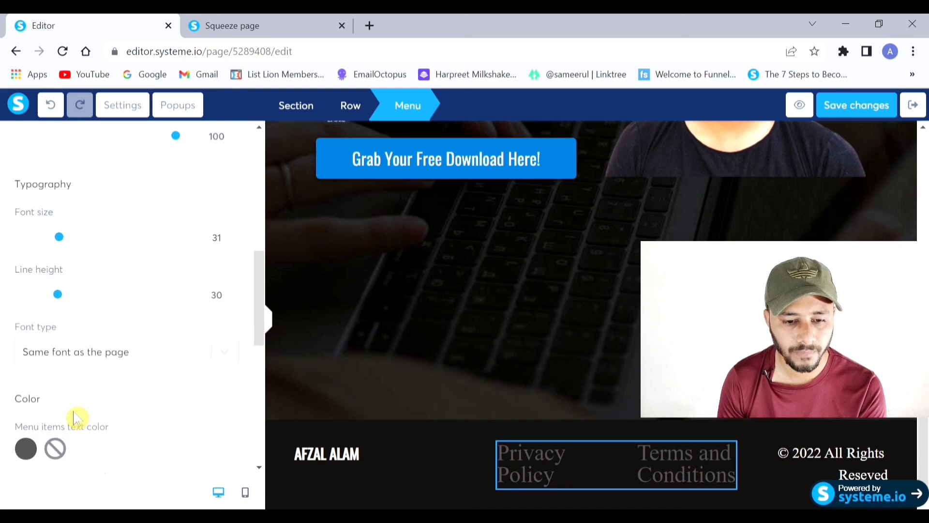
{"action": "left_click", "coordinate": [236, 357]}
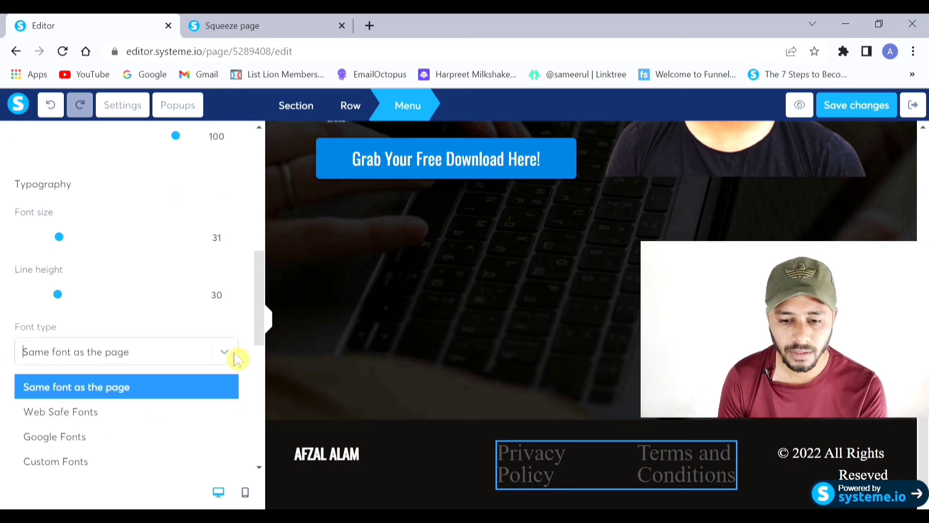
{"action": "left_click", "coordinate": [72, 438]}
{"action": "scroll", "coordinate": [128, 389], "scroll_direction": "down", "scroll_amount": 3}
{"action": "left_click", "coordinate": [237, 252]}
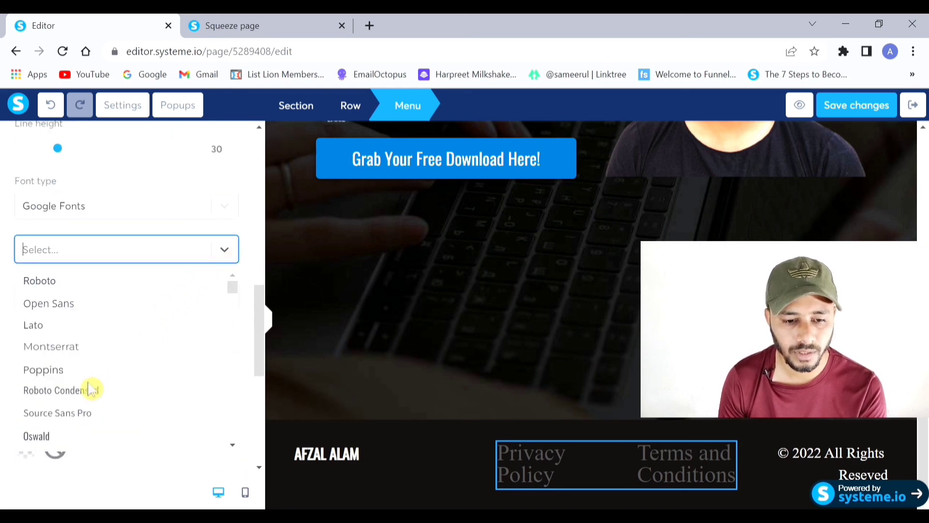
{"action": "left_click", "coordinate": [56, 442]}
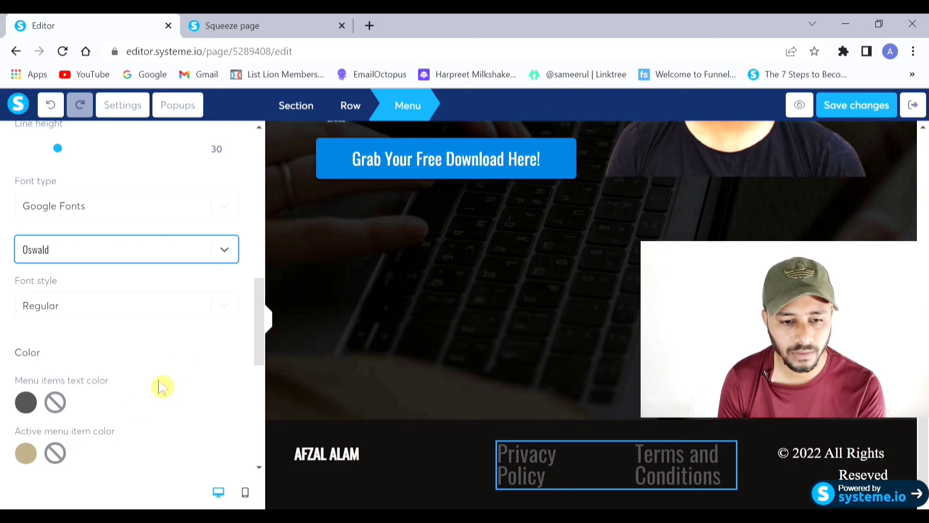
Look through the footer menu's remaining color, margin, padding and visibility settings.
{"action": "scroll", "coordinate": [141, 315], "scroll_direction": "down", "scroll_amount": 6}
{"action": "scroll", "coordinate": [141, 315], "scroll_direction": "down", "scroll_amount": 2}
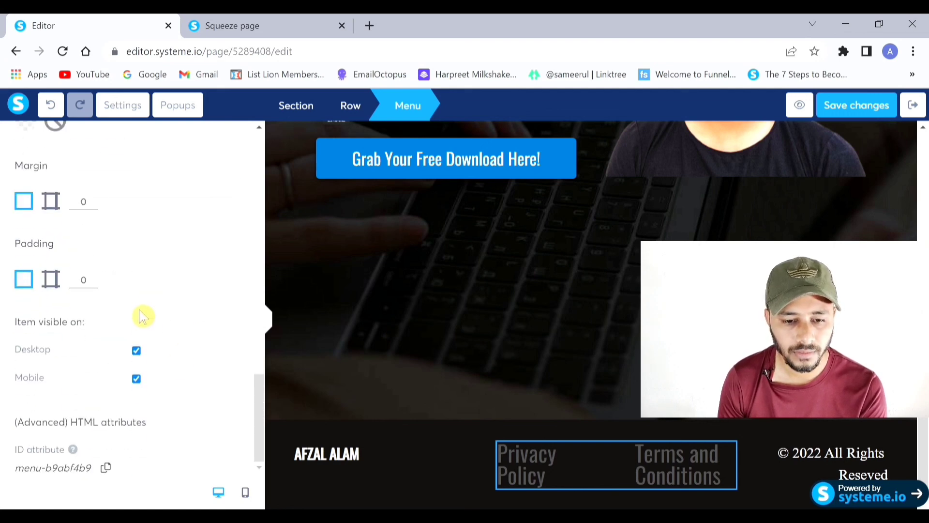
{"action": "scroll", "coordinate": [63, 222], "scroll_direction": "up", "scroll_amount": 6}
{"action": "scroll", "coordinate": [52, 249], "scroll_direction": "down", "scroll_amount": 4}
{"action": "scroll", "coordinate": [42, 378], "scroll_direction": "down", "scroll_amount": 2}
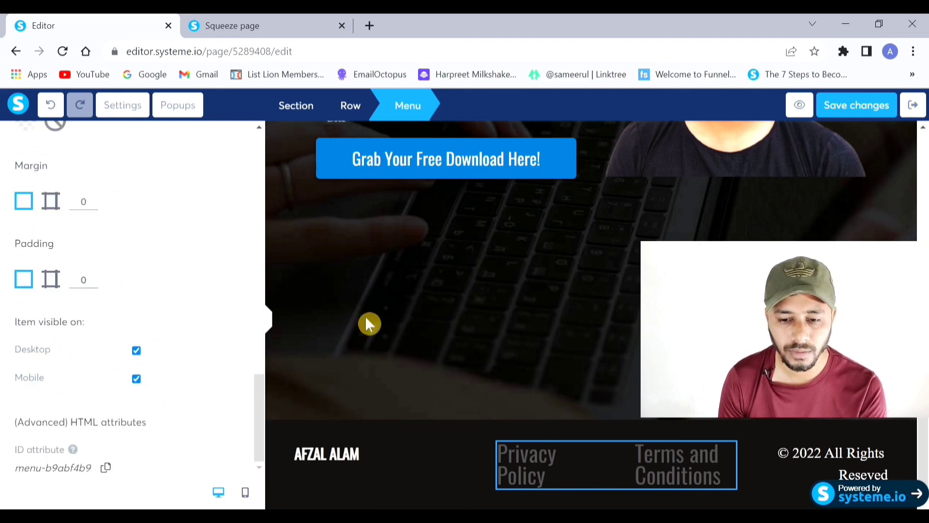
{"action": "left_click", "coordinate": [775, 475]}
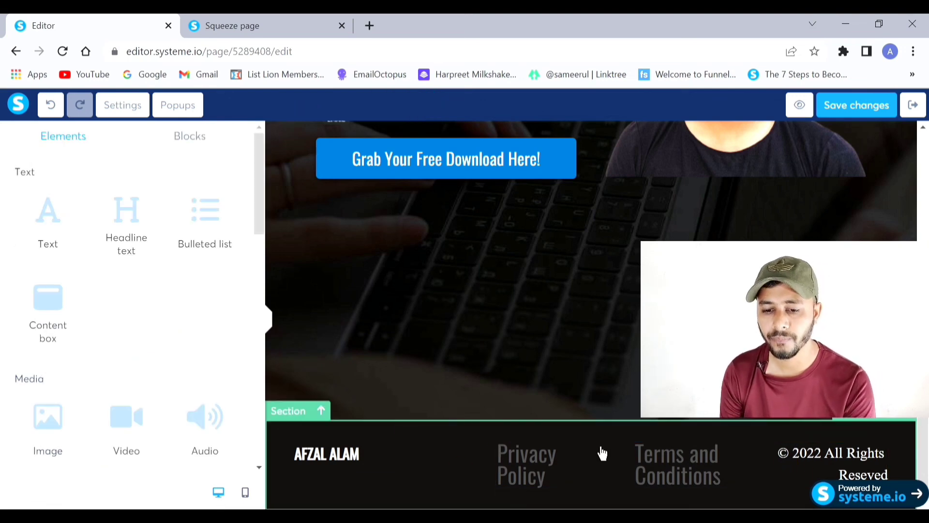
{"action": "left_click", "coordinate": [703, 481]}
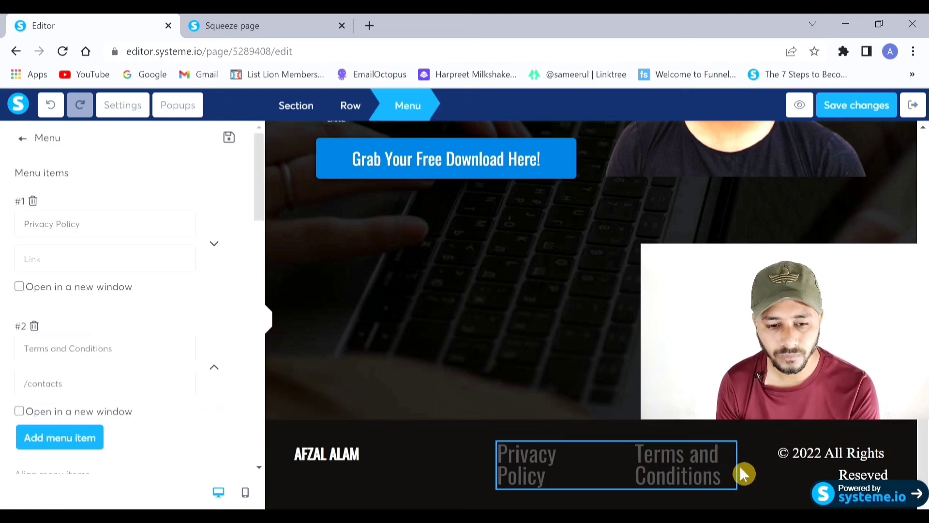
{"action": "left_click", "coordinate": [773, 485]}
Set the footer's copyright text to font size 17 and change its font to the Google font Oswald.
{"action": "left_click", "coordinate": [828, 473]}
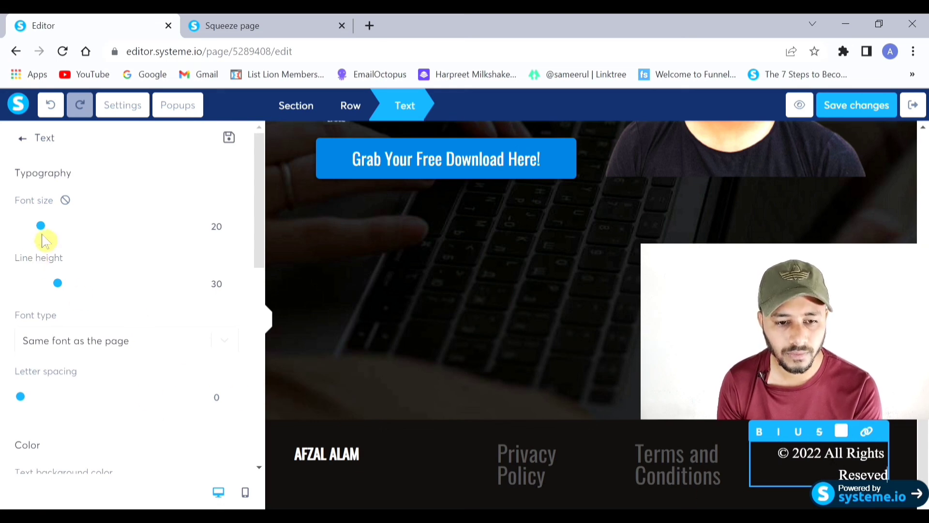
{"action": "mouse_move", "coordinate": [49, 237]}
{"action": "left_mouse_down"}
{"action": "mouse_move", "coordinate": [61, 237]}
{"action": "mouse_move", "coordinate": [44, 237]}
{"action": "left_mouse_up"}
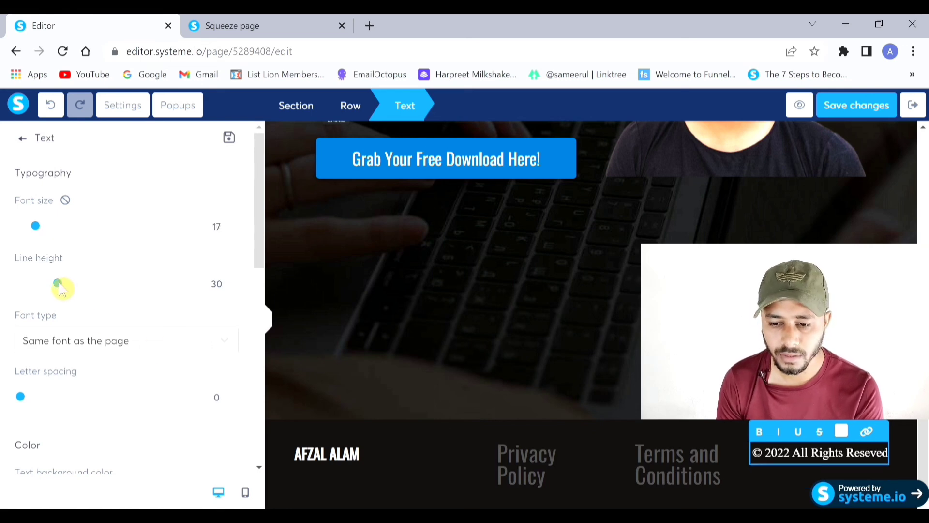
{"action": "scroll", "coordinate": [53, 295], "scroll_direction": "down", "scroll_amount": 3}
{"action": "left_click", "coordinate": [216, 206]}
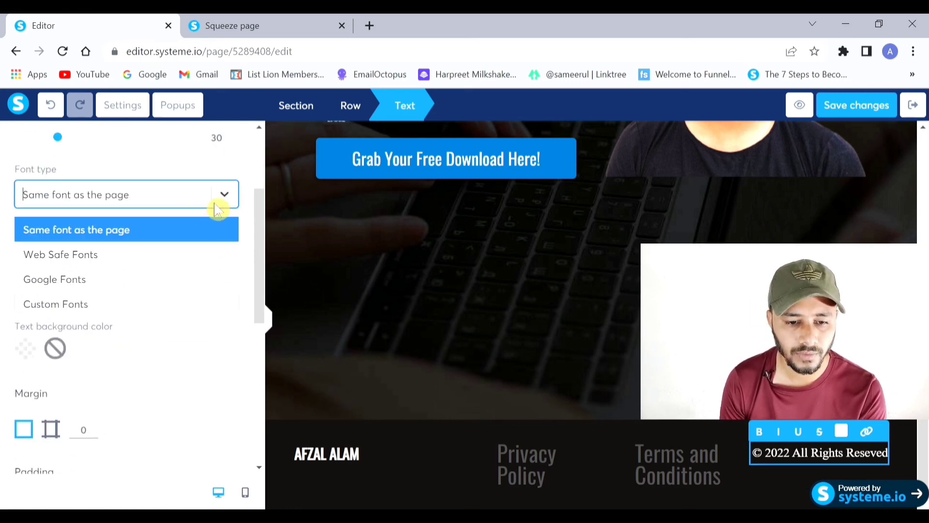
{"action": "left_click", "coordinate": [89, 280]}
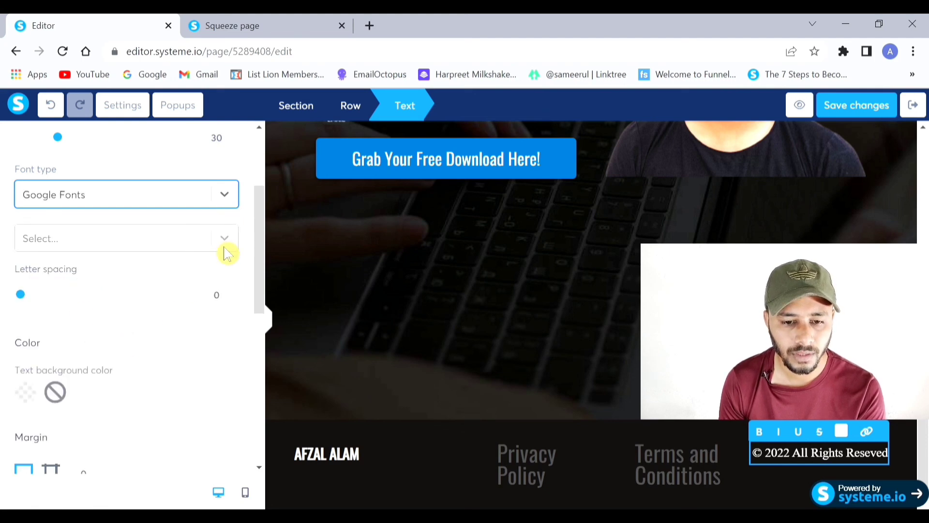
{"action": "left_click", "coordinate": [226, 246]}
{"action": "scroll", "coordinate": [93, 325], "scroll_direction": "down", "scroll_amount": 3}
{"action": "left_click", "coordinate": [48, 279]}
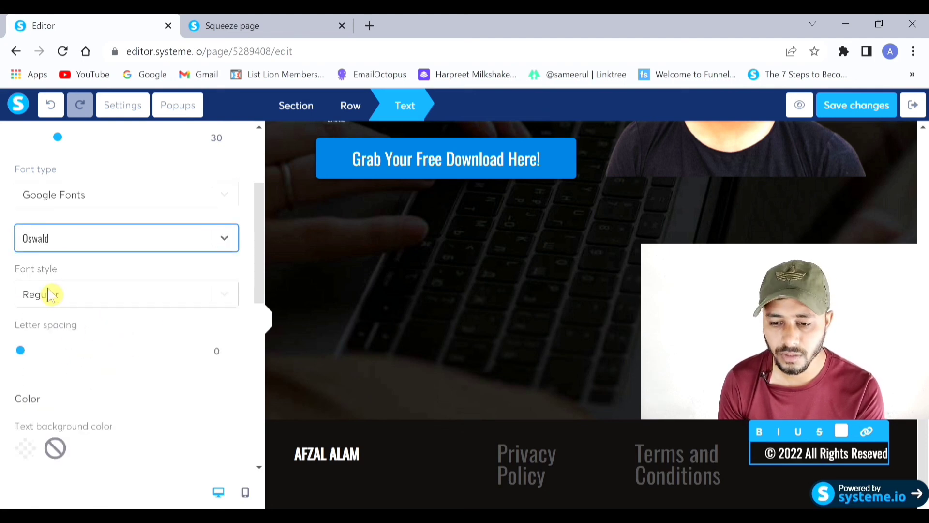
{"action": "left_click", "coordinate": [161, 377]}
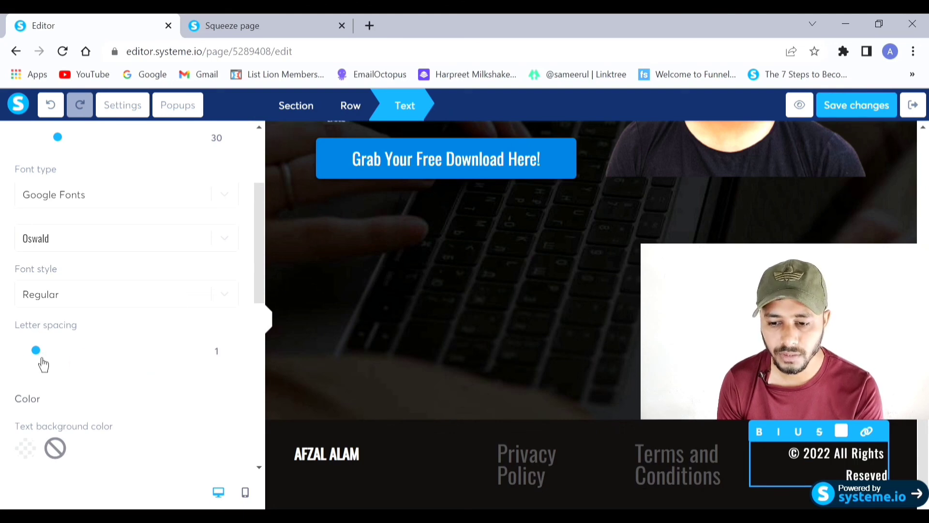
{"action": "scroll", "coordinate": [147, 433], "scroll_direction": "up", "scroll_amount": 5}
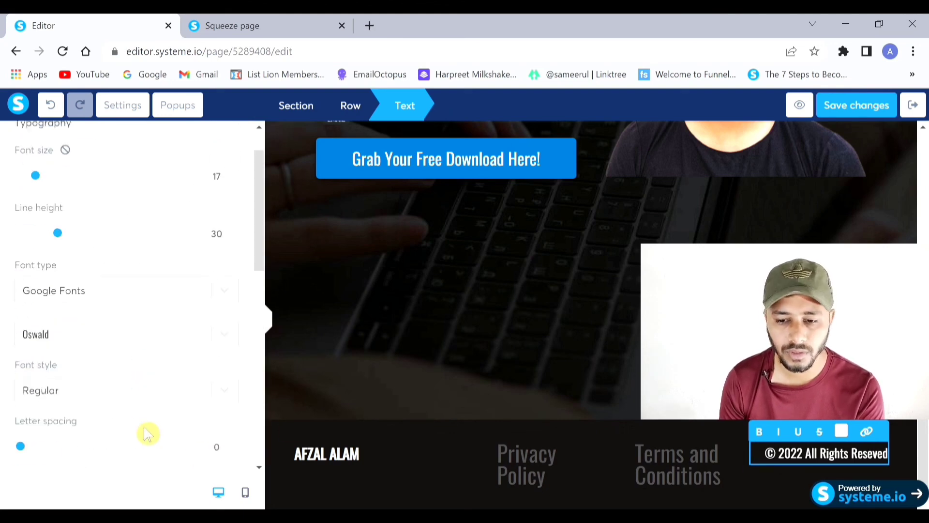
Preview the squeeze page, dismiss the preview notice and check the layout from the headline down to the footer.
{"action": "left_click", "coordinate": [545, 347]}
{"action": "scroll", "coordinate": [436, 358], "scroll_direction": "up", "scroll_amount": 6}
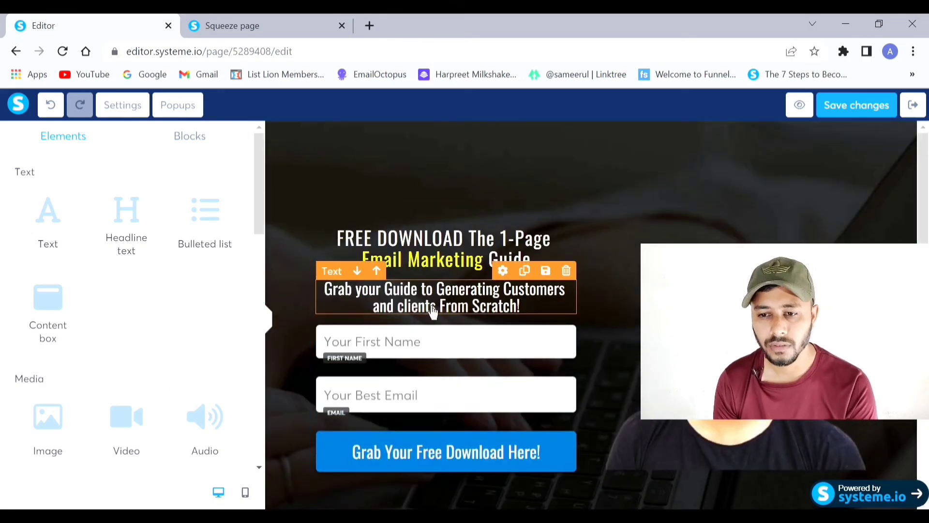
{"action": "left_click", "coordinate": [803, 111]}
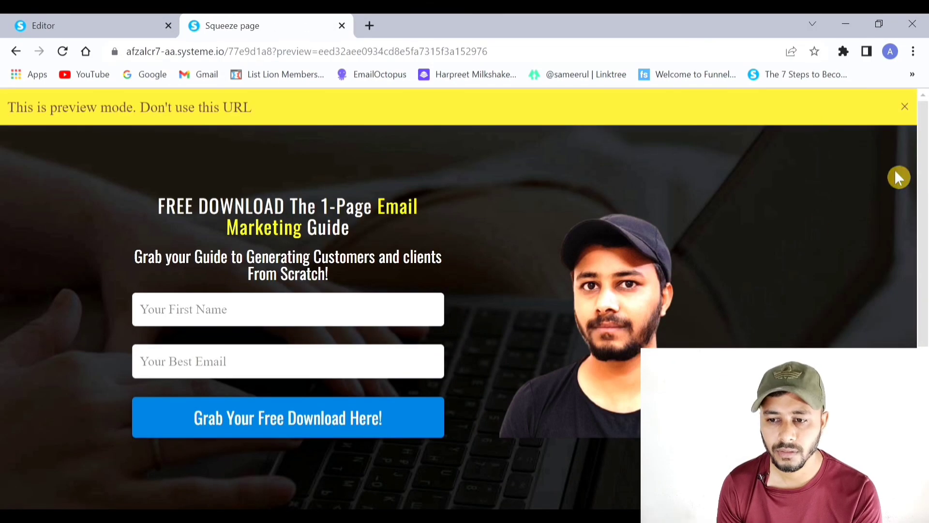
{"action": "left_click", "coordinate": [905, 107]}
{"action": "scroll", "coordinate": [609, 261], "scroll_direction": "down", "scroll_amount": 5}
{"action": "scroll", "coordinate": [406, 239], "scroll_direction": "up", "scroll_amount": 5}
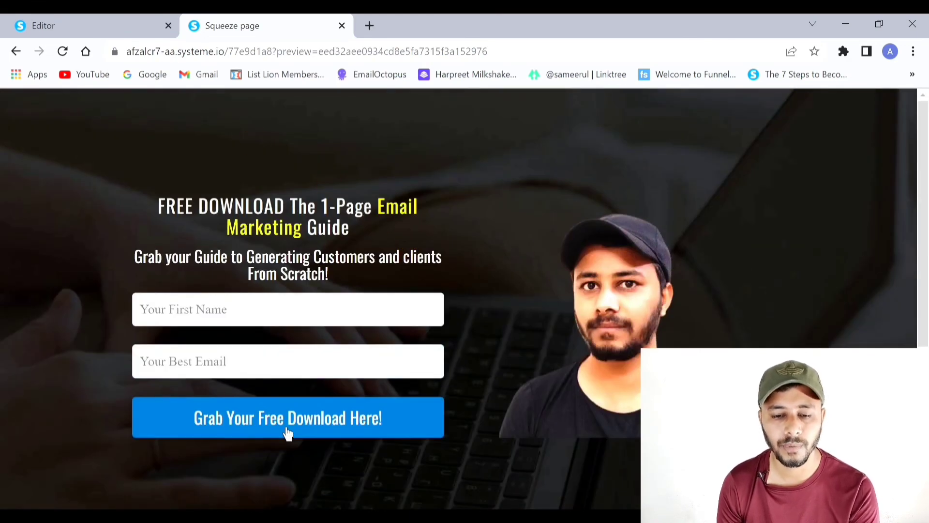
{"action": "scroll", "coordinate": [288, 433], "scroll_direction": "down", "scroll_amount": 5}
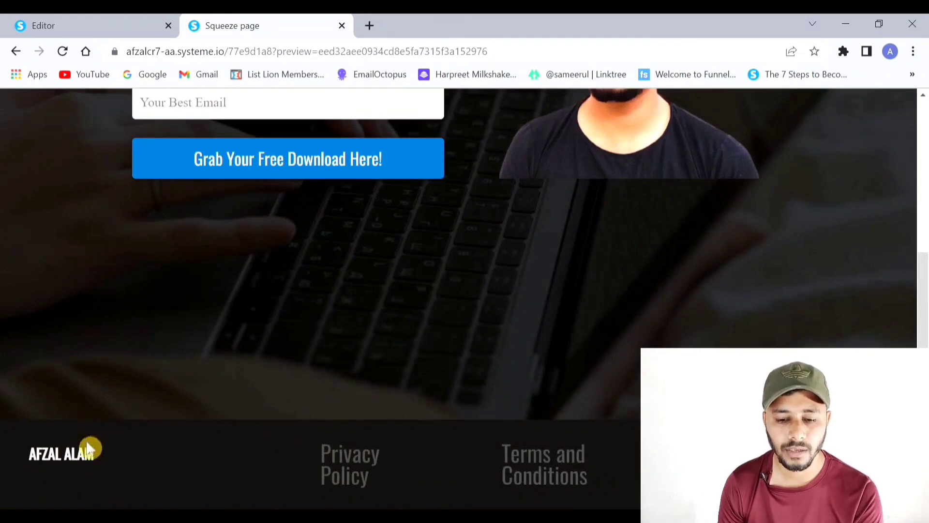
{"action": "scroll", "coordinate": [93, 441], "scroll_direction": "up", "scroll_amount": 5}
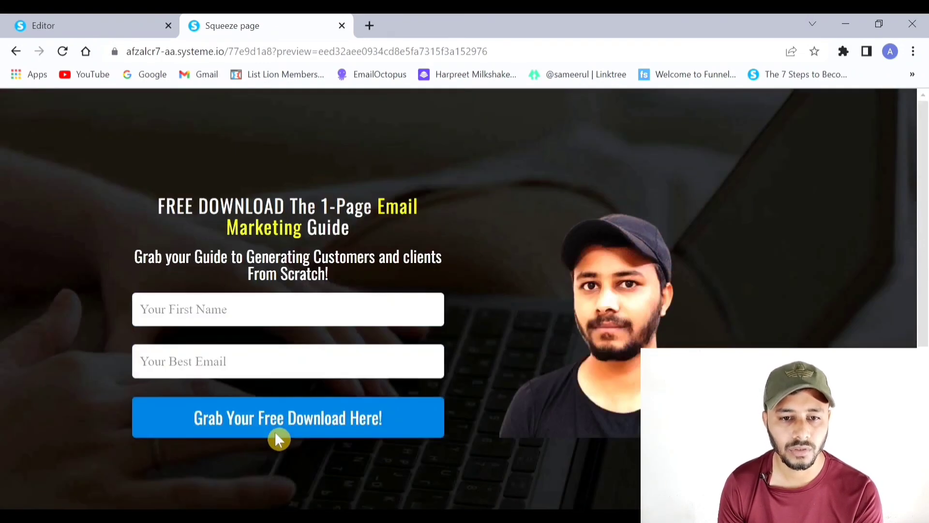
Save the squeeze page's changes in the editor and copy the page's URL from the funnel's step configuration.
{"action": "left_click", "coordinate": [79, 25]}
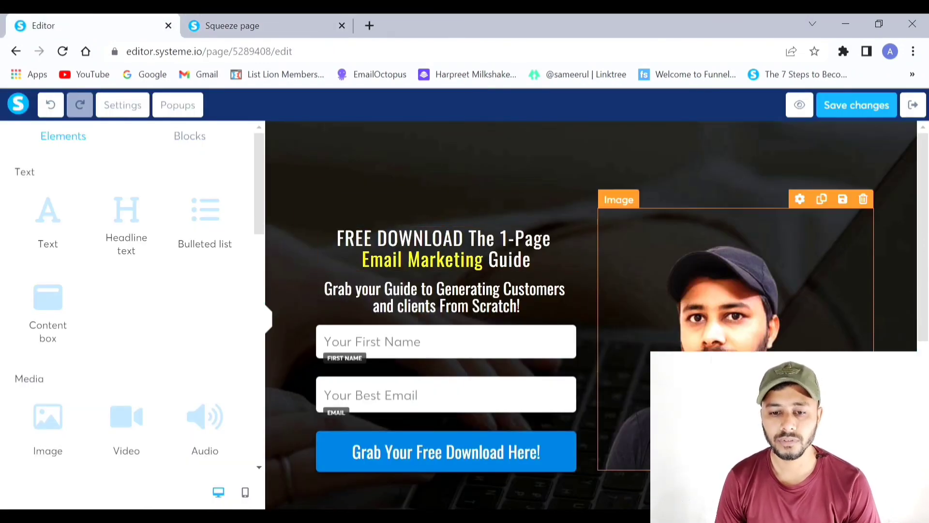
{"action": "left_click", "coordinate": [858, 111]}
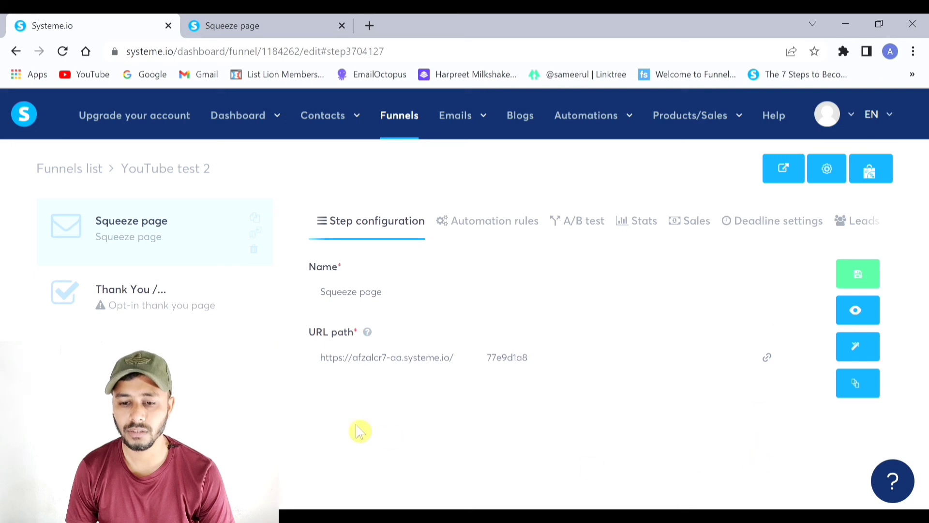
{"action": "left_click", "coordinate": [783, 364]}
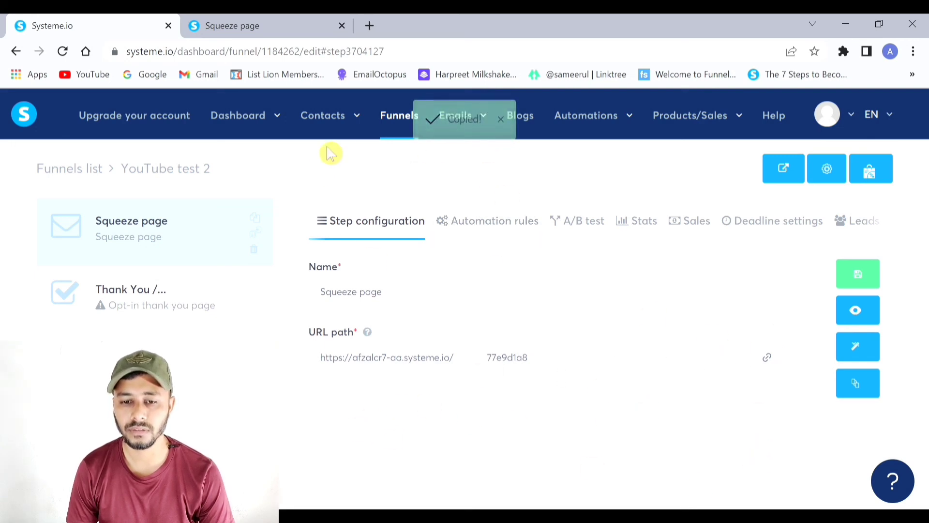